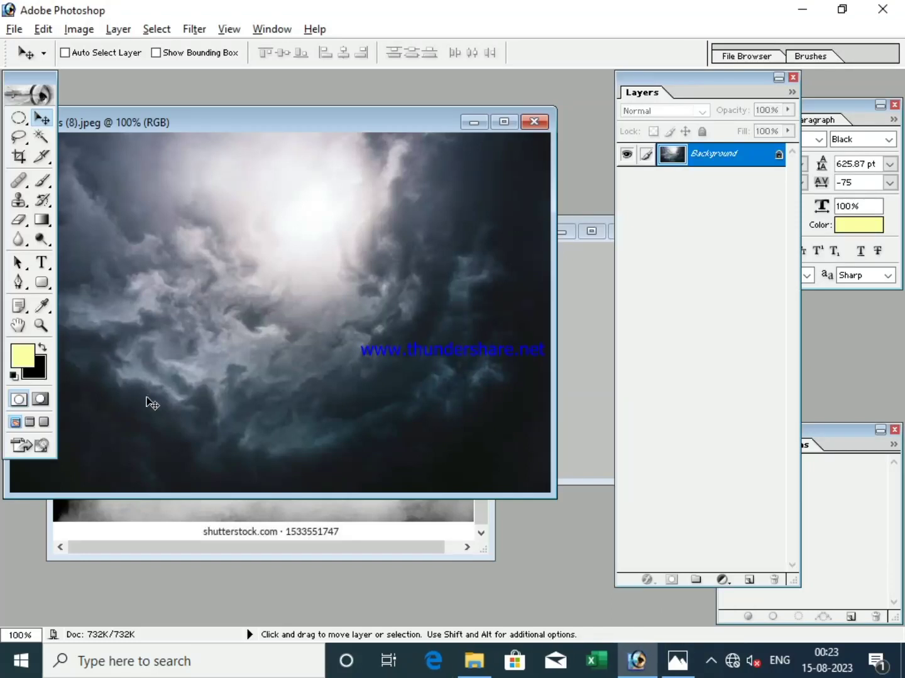
- Create a new white 6000 × 4000 pixel document at 300 pixels/cm
key("ctrl+n")
left_click(495, 292)
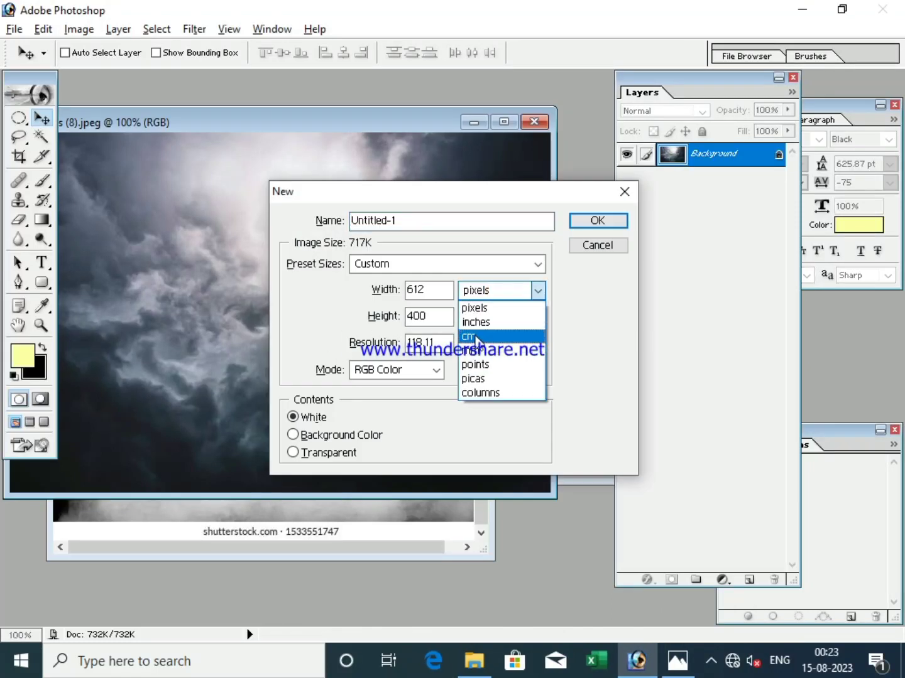
left_click(446, 291)
double_click(443, 290)
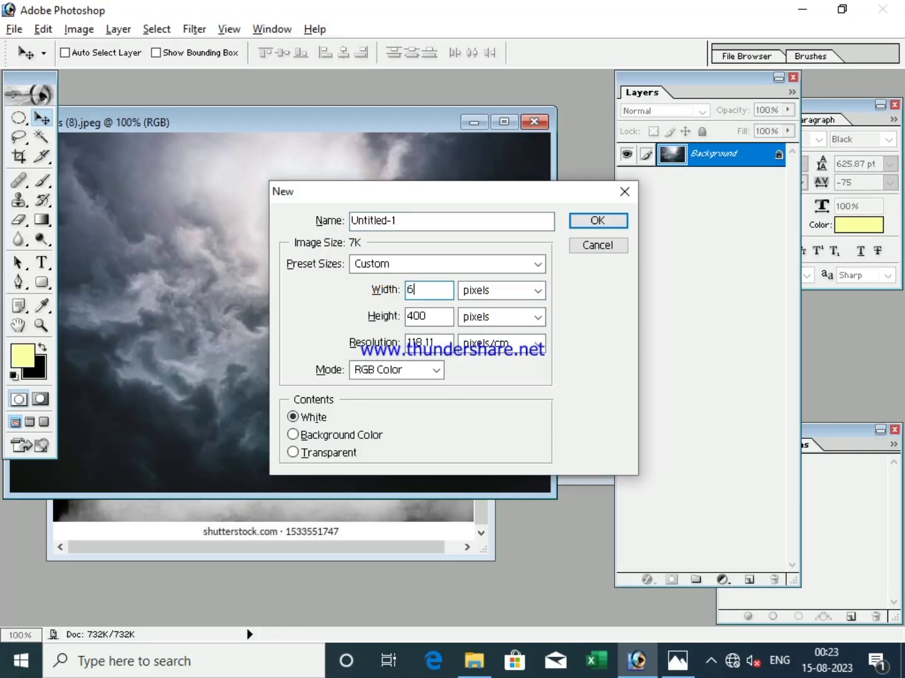
type("000")
double_click(414, 317)
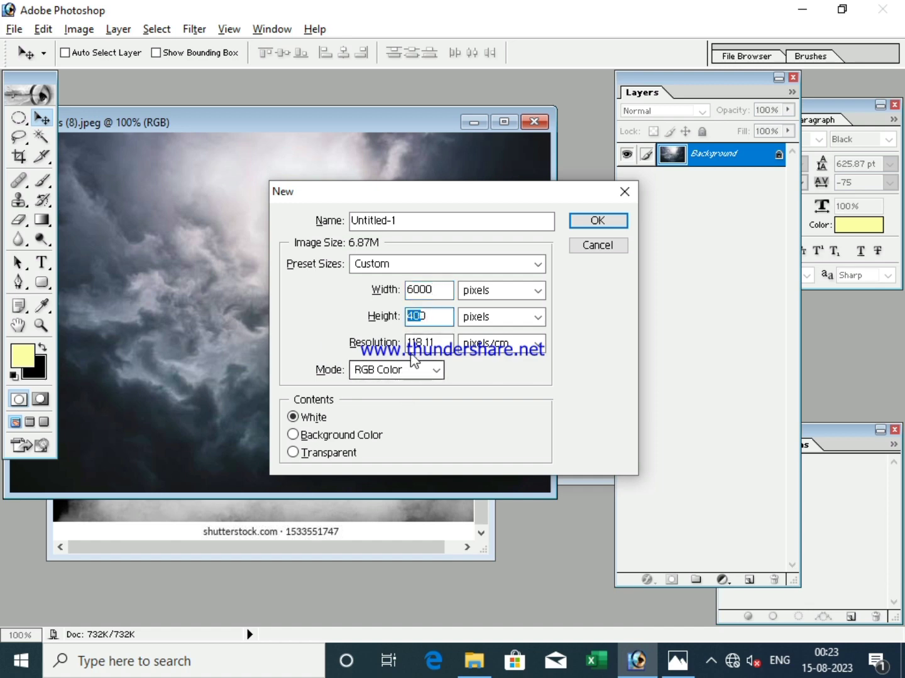
left_click(439, 316)
key("BackSpace")
key("BackSpace")
type("0")
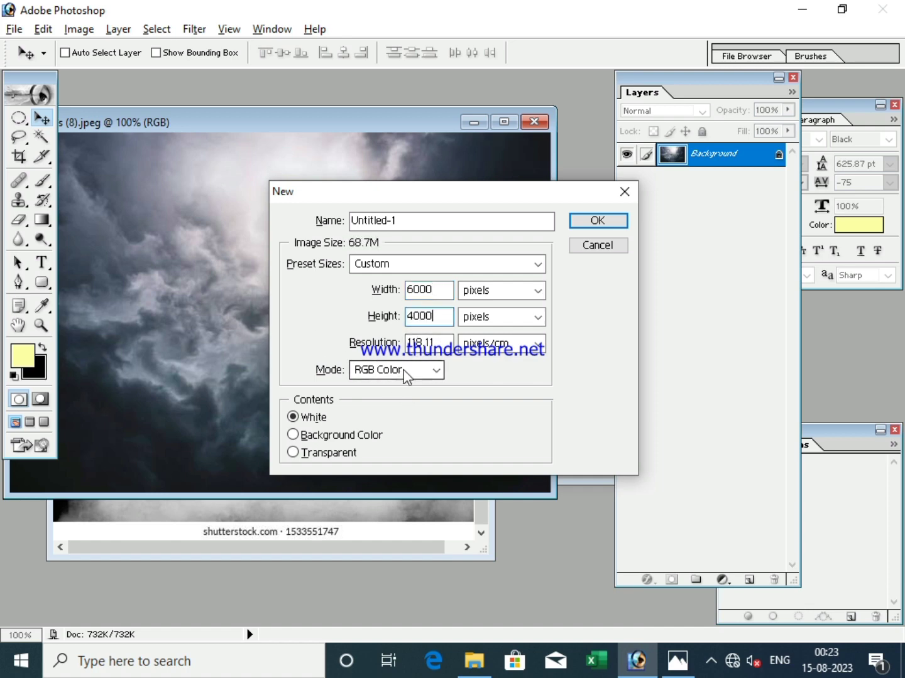
key("Tab")
type("3")
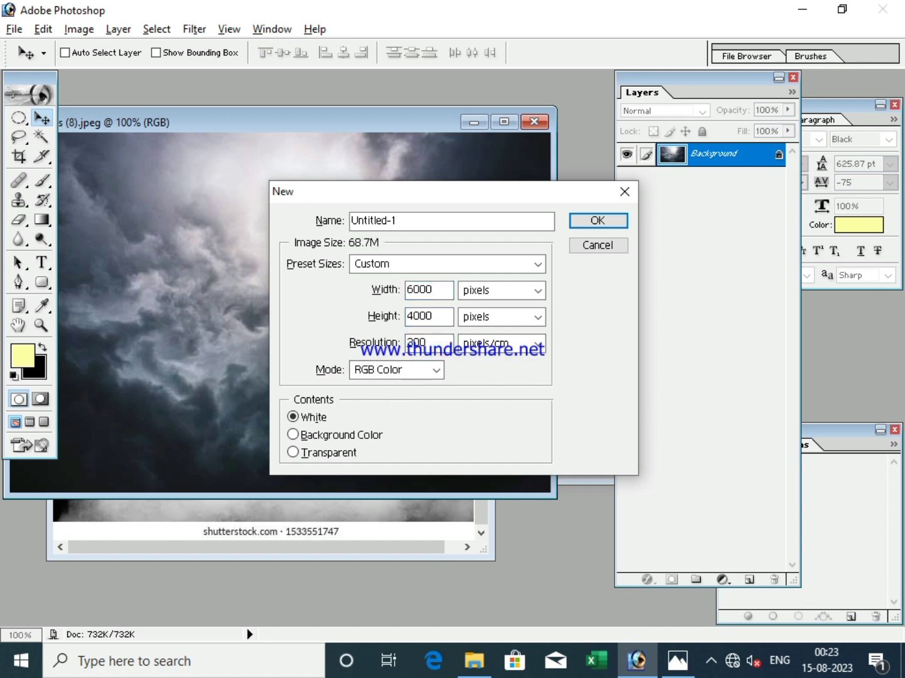
key("Return")
left_click(64, 198)
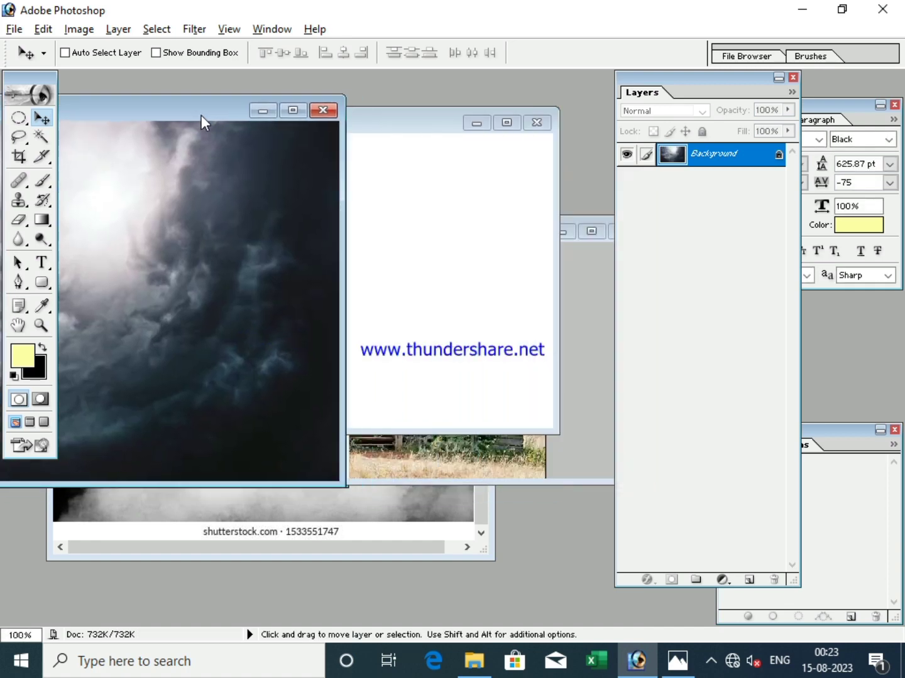
- Place the cloud photo as Layer 1 and scale it about 990% to fill the canvas
left_click_drag(152, 286, 407, 255)
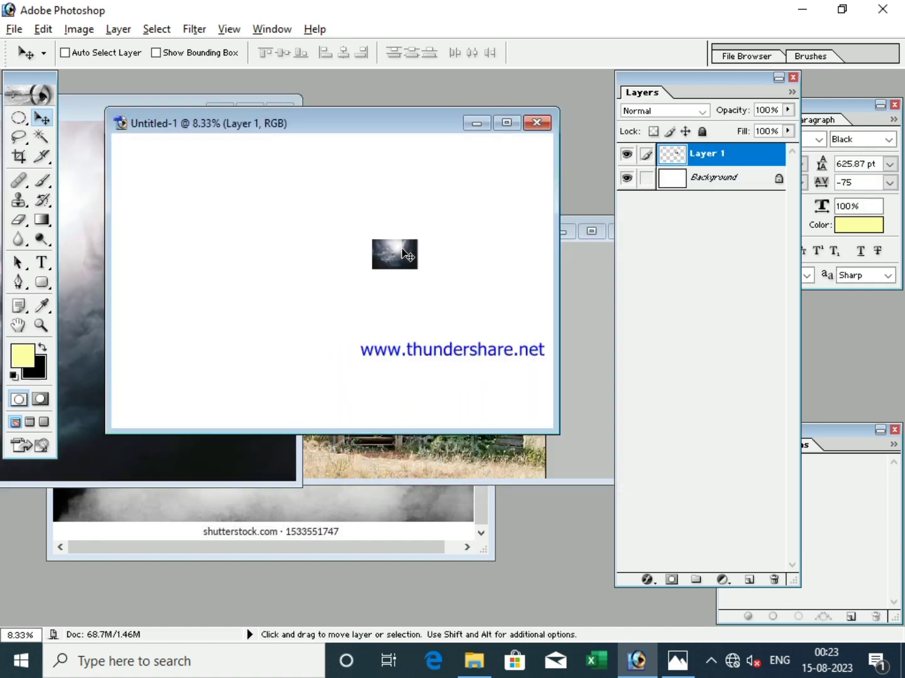
scroll(434, 194, "up", 1)
scroll(462, 263, "down", 2)
mouse_move(442, 282)
left_mouse_down()
mouse_move(219, 216)
mouse_move(474, 374)
left_mouse_up()
key("ctrl+t")
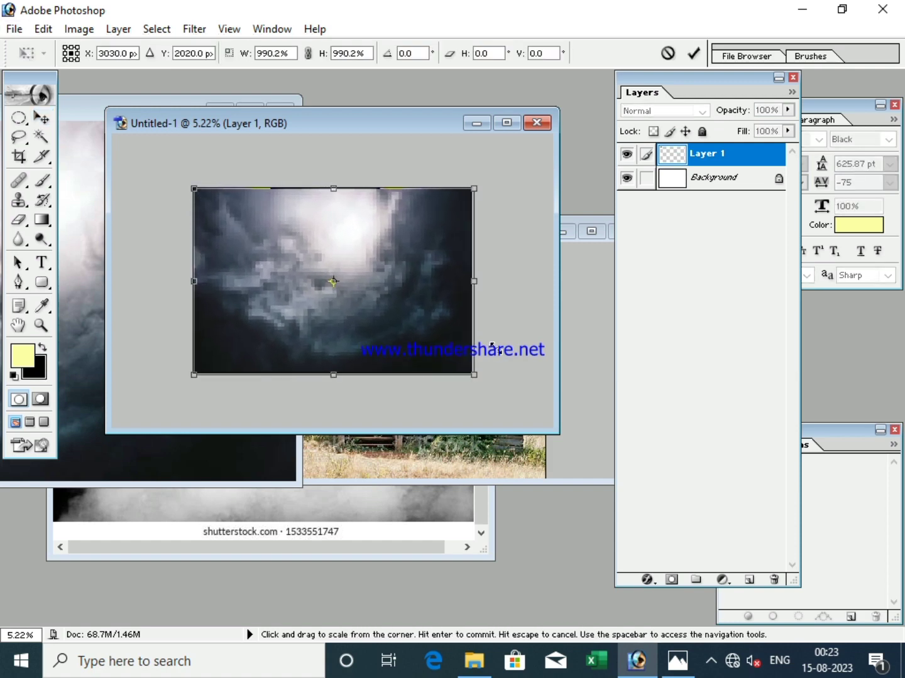
key("Return")
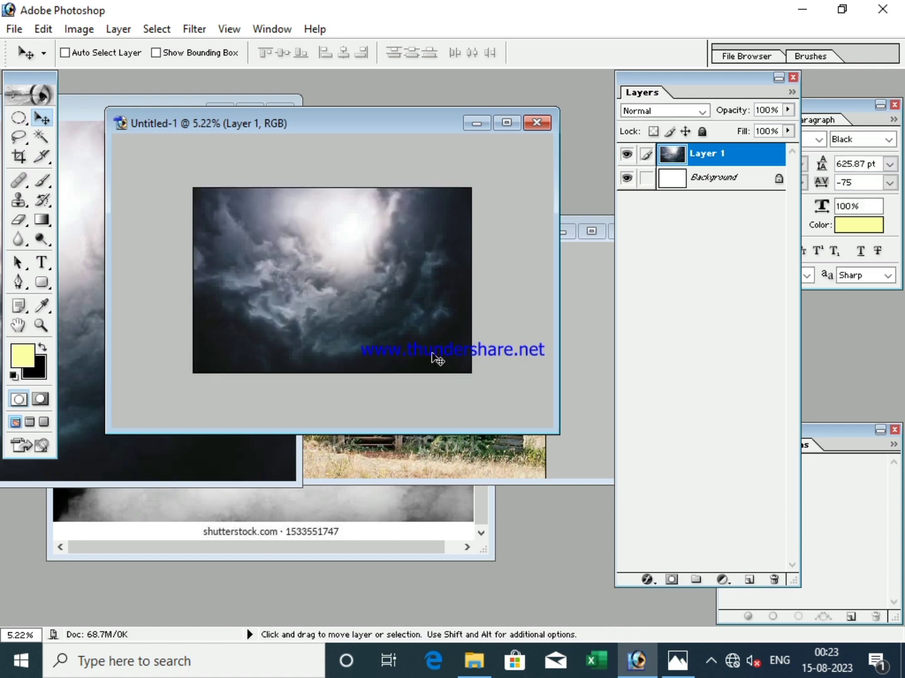
- Preview the clouds full screen, then move the document window aside
key("f")
key("ctrl+plus")
key("ctrl+plus")
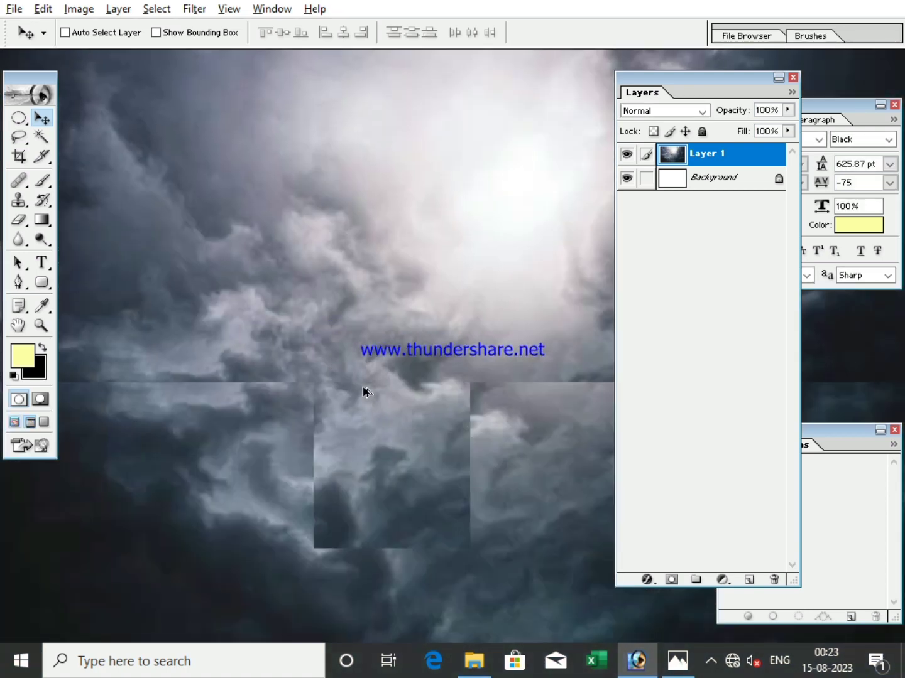
key("ctrl+minus")
key("f")
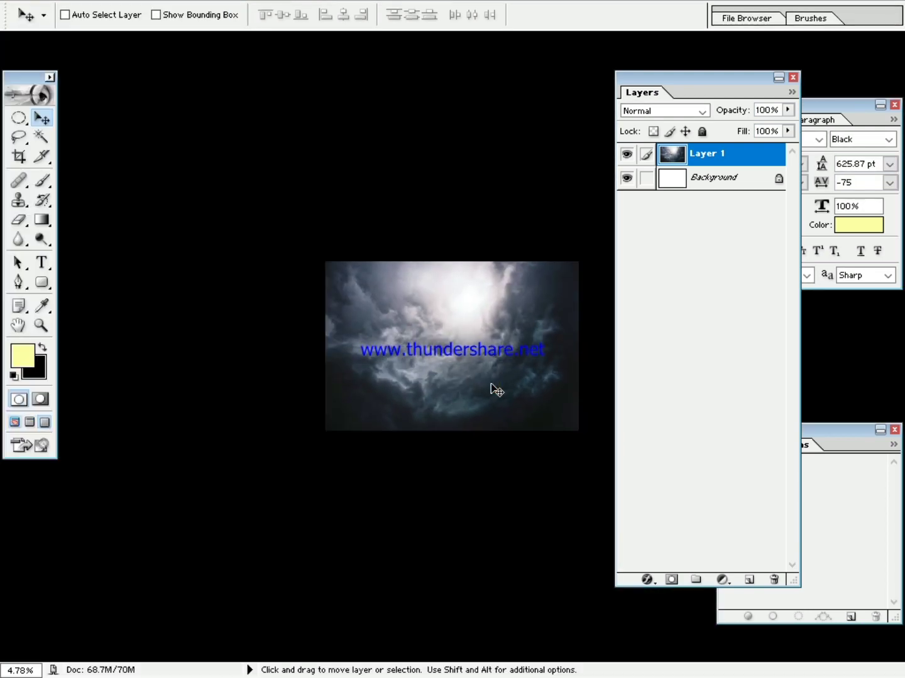
key("f")
left_click_drag(435, 141, 287, 176)
- Copy the house and fog photos in as Layers 2 and 3, hiding both
left_click(467, 373)
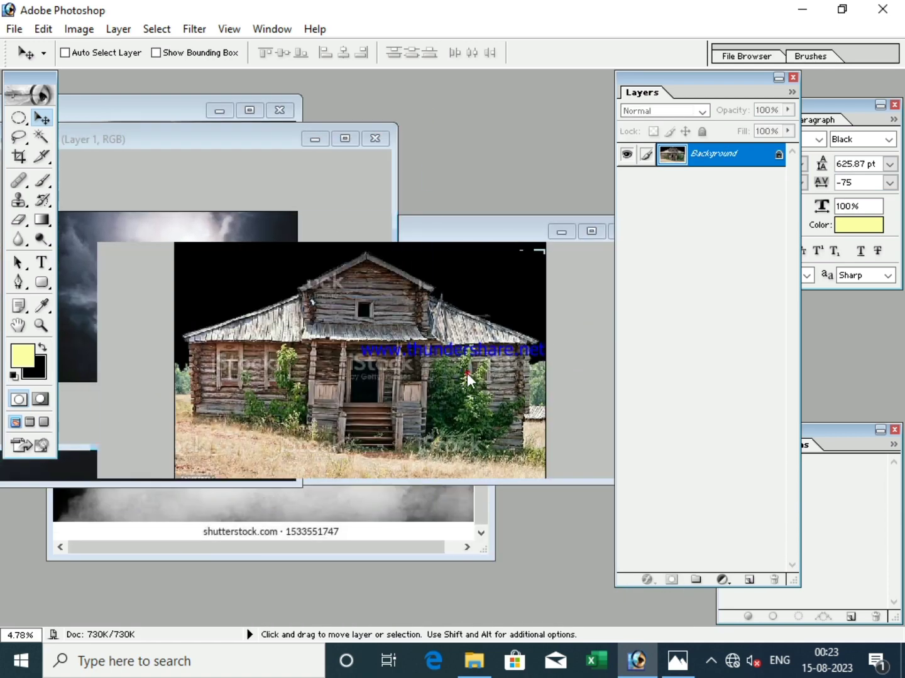
left_click_drag(480, 235, 652, 111)
left_click_drag(522, 252, 208, 291)
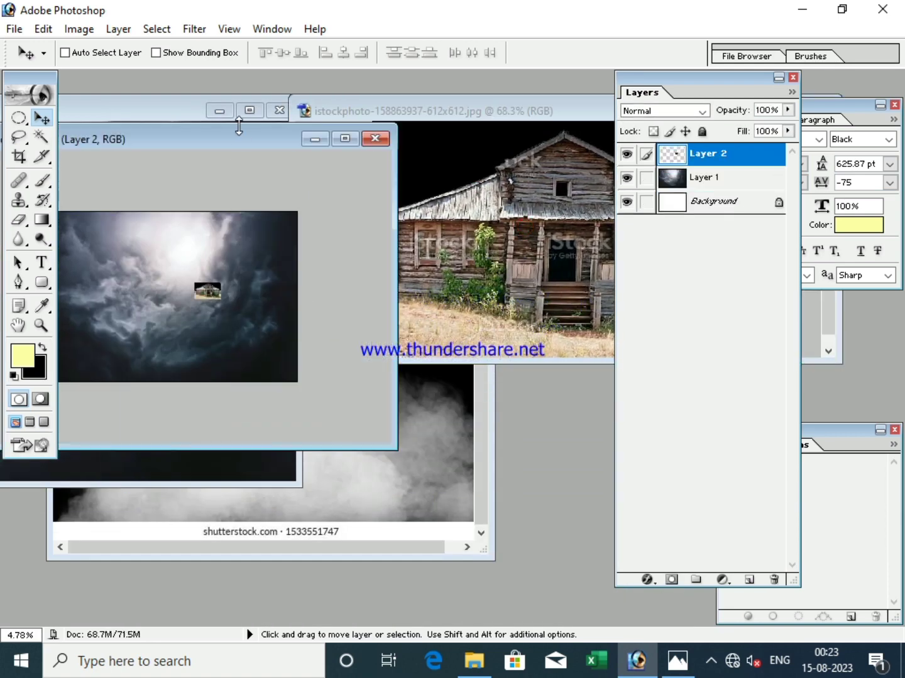
left_click_drag(262, 149, 436, 166)
left_click(629, 157)
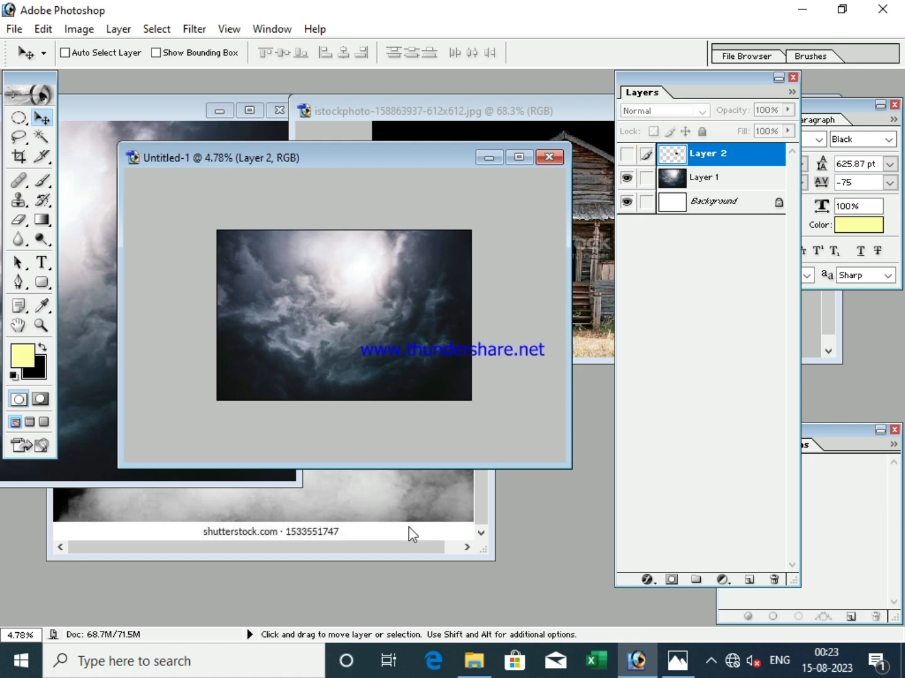
left_click(408, 527)
left_click_drag(283, 480, 335, 260)
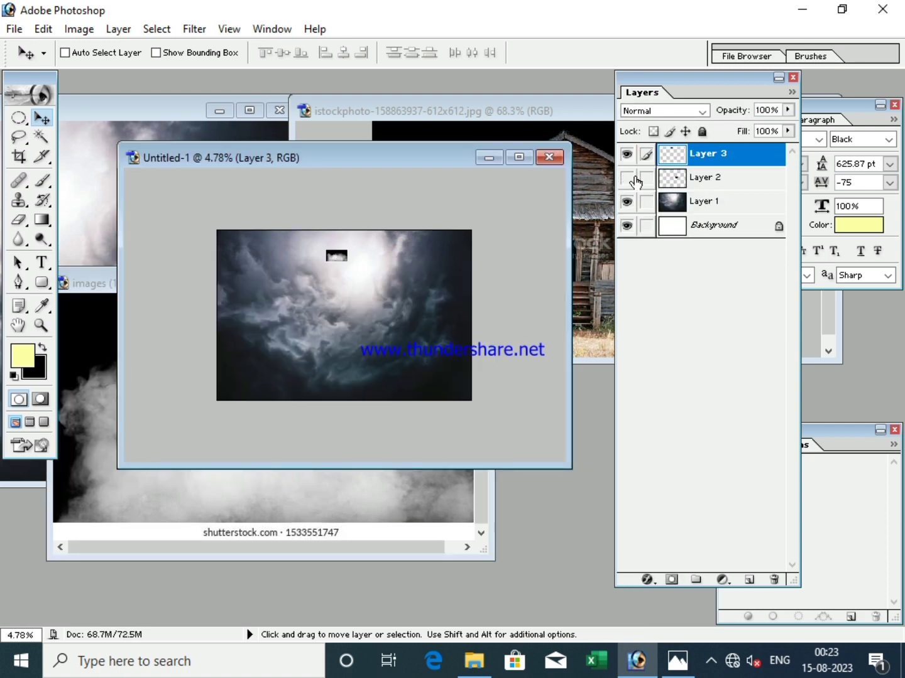
left_click(626, 153)
- Maximize and zoom into the canvas, then make the cloud Layer 1 active
left_click(519, 157)
key("ctrl+plus")
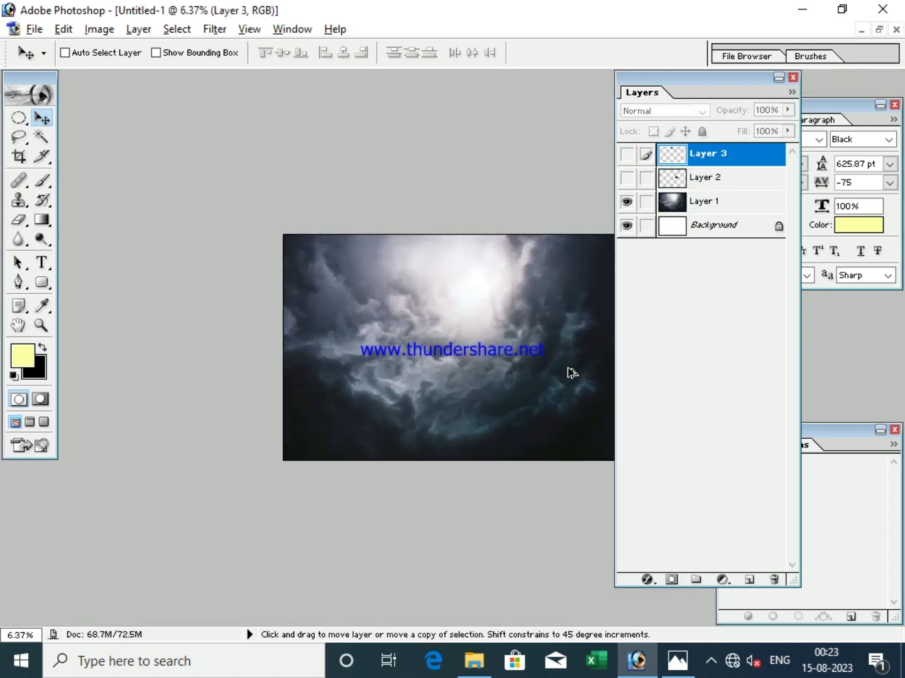
key("ctrl+plus")
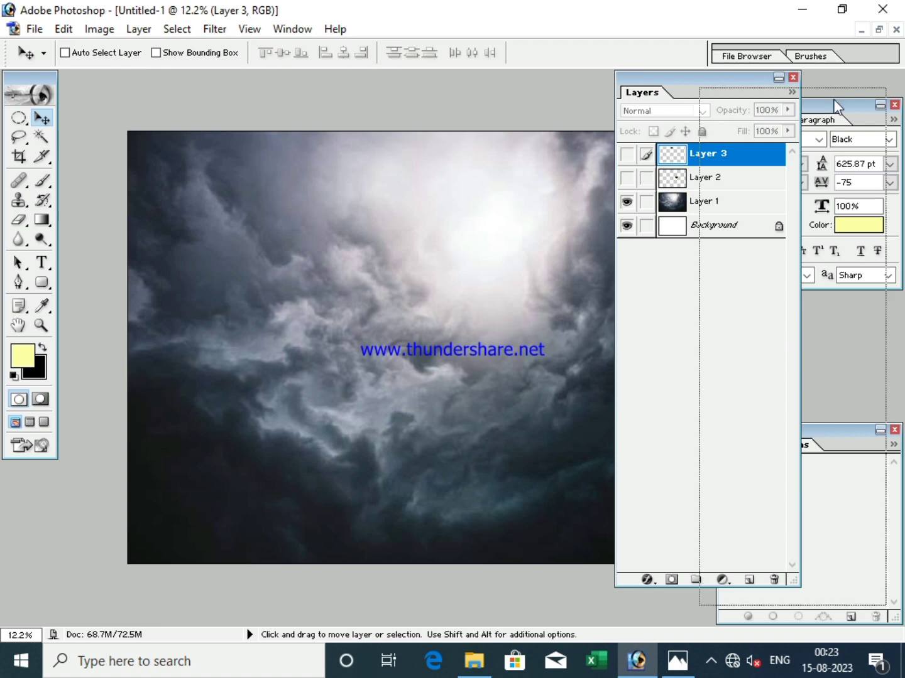
left_click_drag(729, 76, 830, 97)
scroll(585, 284, "down", 1)
scroll(562, 319, "up", 2)
scroll(509, 361, "down", 1)
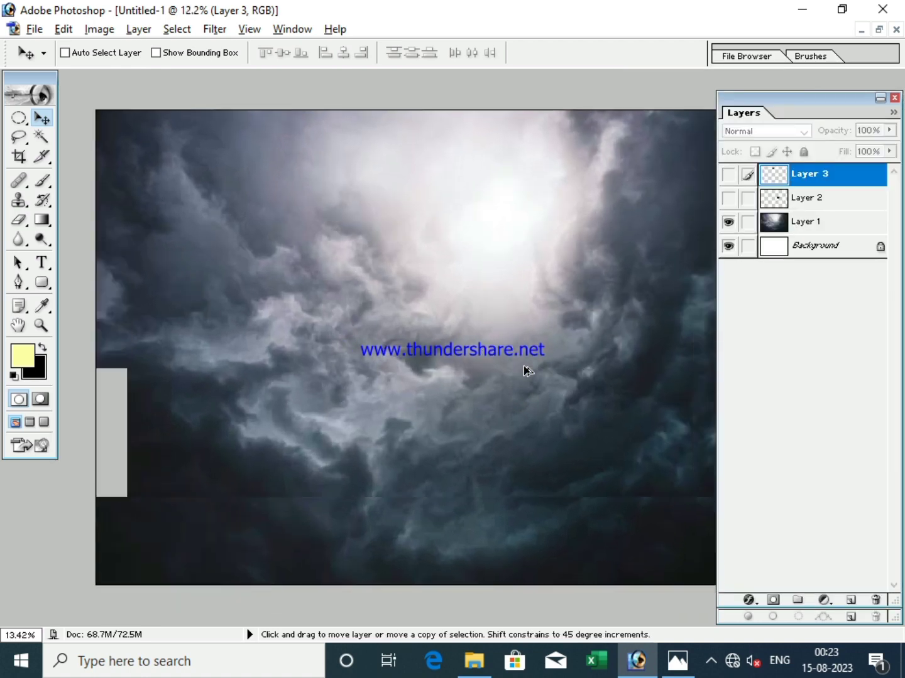
scroll(532, 367, "down", 1)
scroll(565, 363, "down", 1)
scroll(596, 360, "up", 1)
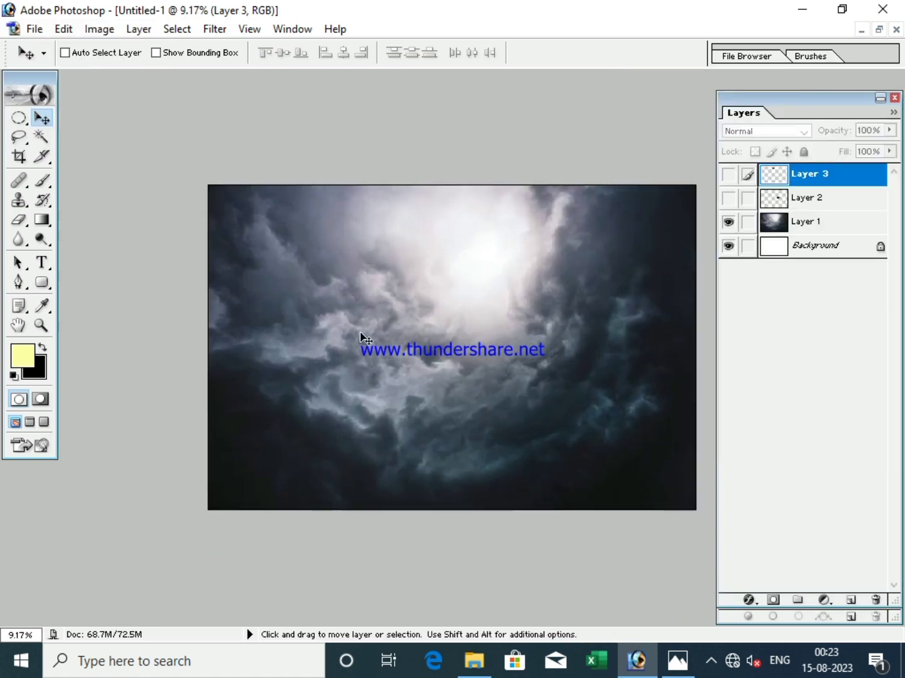
left_click(837, 224)
left_click(728, 223)
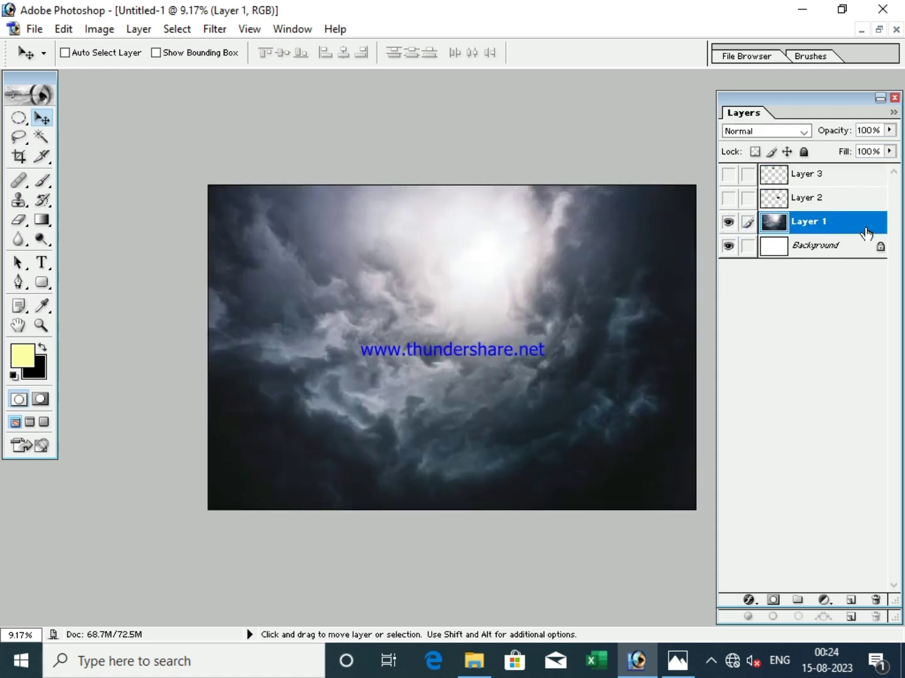
- Apply Levels to the clouds with black input about 38 and white input about 212
key("ctrl+l")
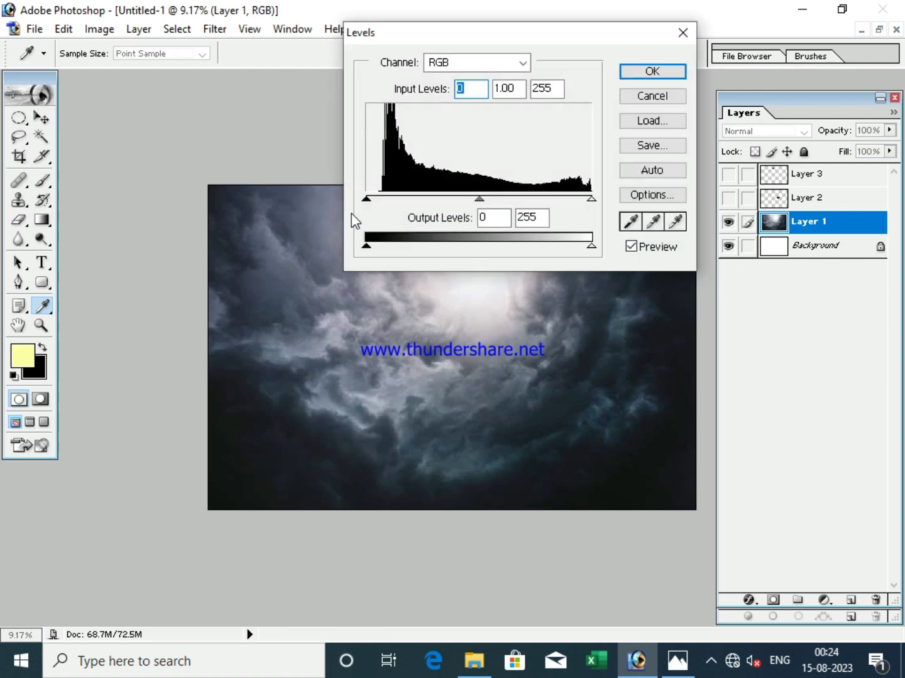
left_click_drag(365, 199, 403, 203)
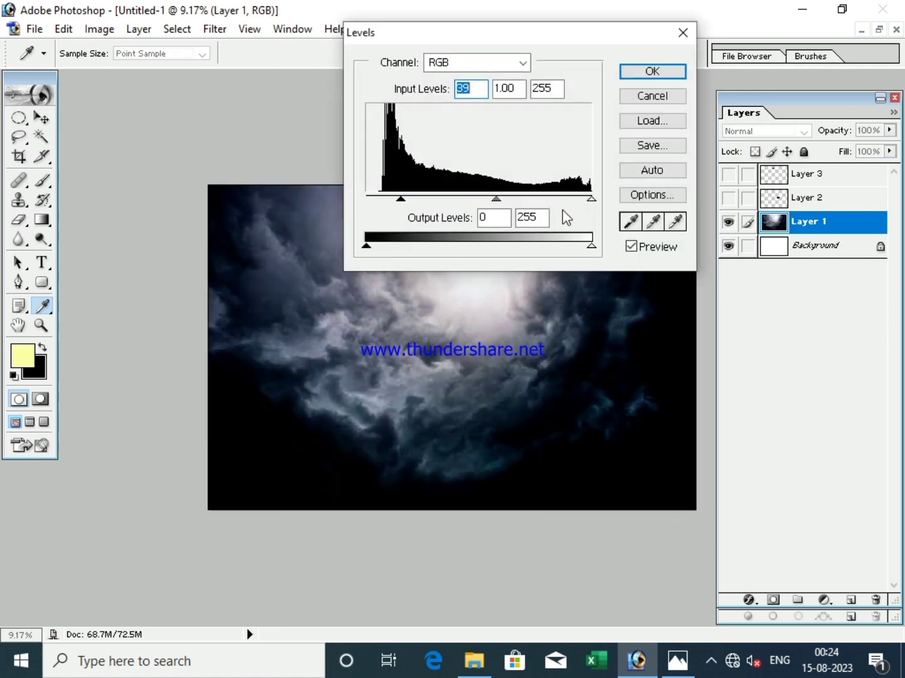
left_click_drag(589, 201, 554, 203)
key("Return")
key("v")
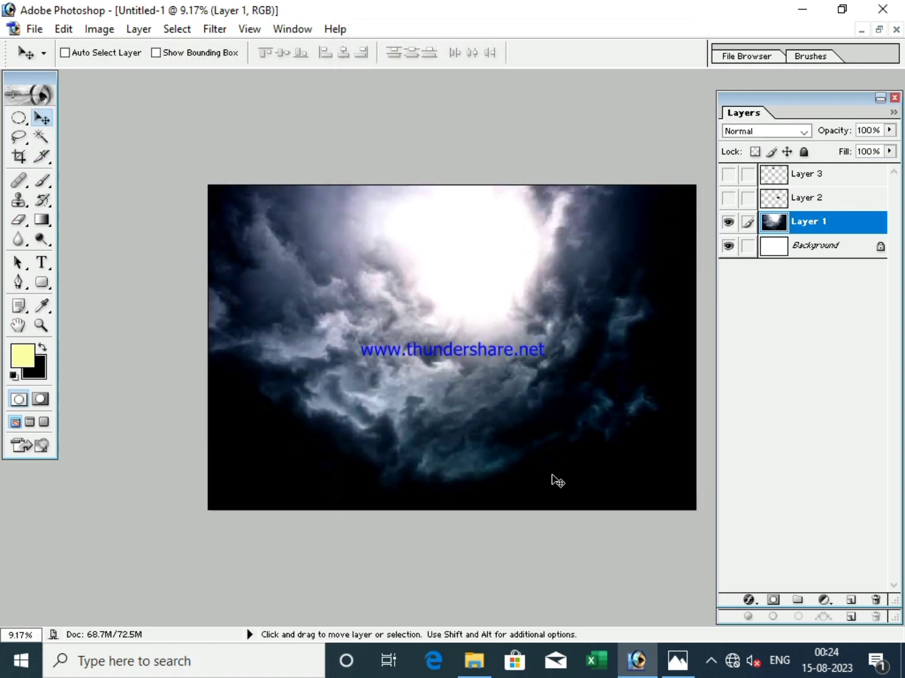
- Add an orange-to-yellow Gradient Overlay in Multiply mode to Layer 1
double_click(868, 233)
left_click(521, 242)
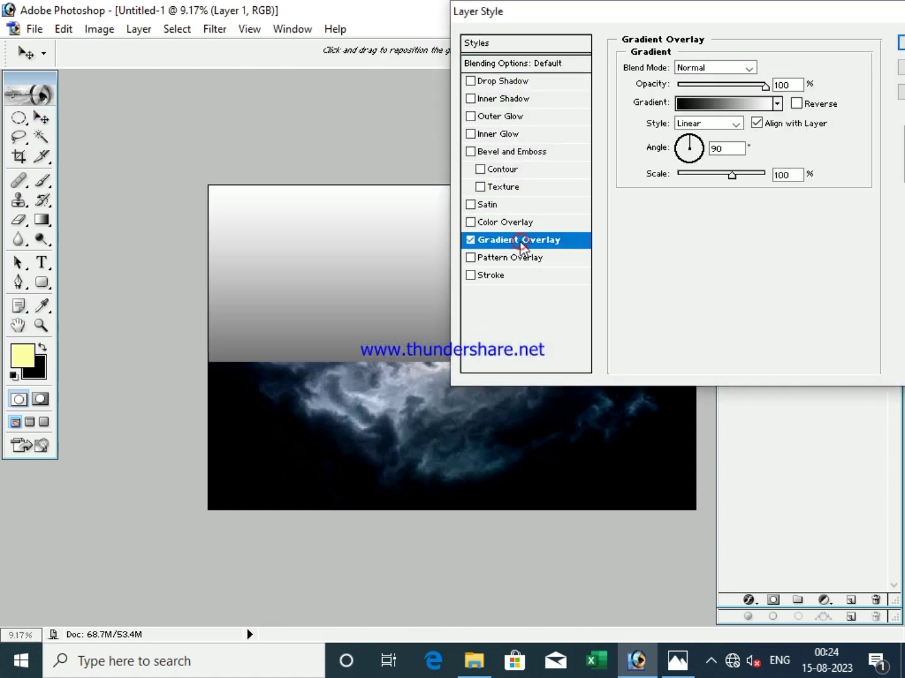
left_click(747, 68)
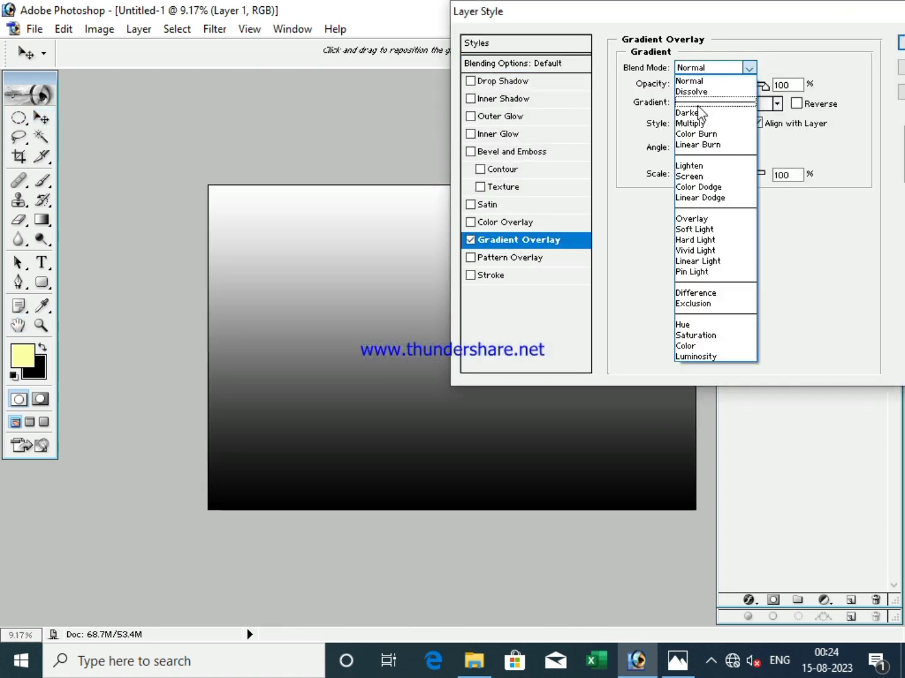
left_click(695, 170)
left_click(777, 104)
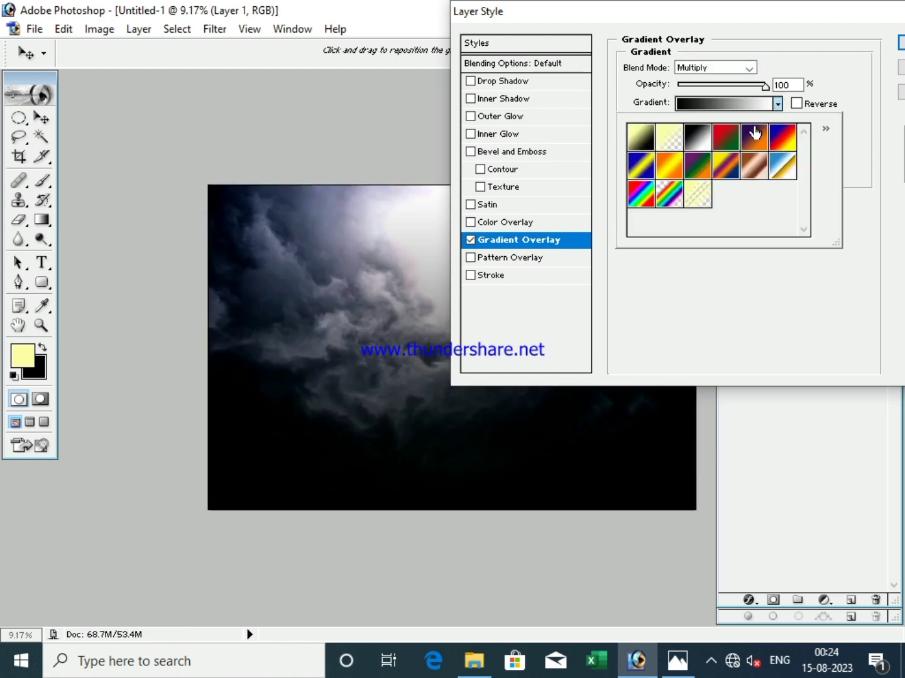
left_click(669, 168)
left_click(901, 43)
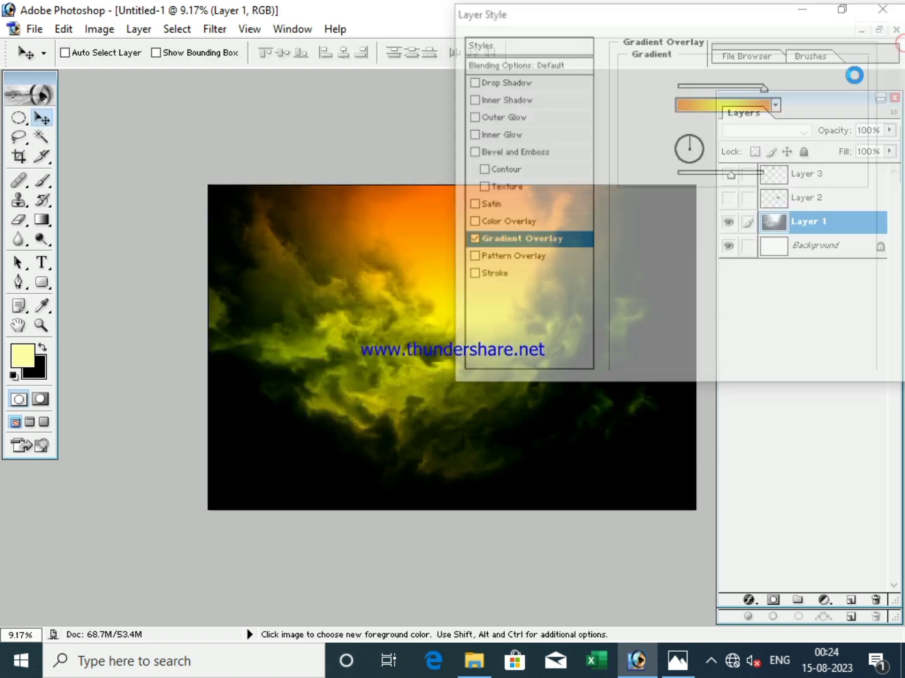
key("ctrl+minus")
key("ctrl+0")
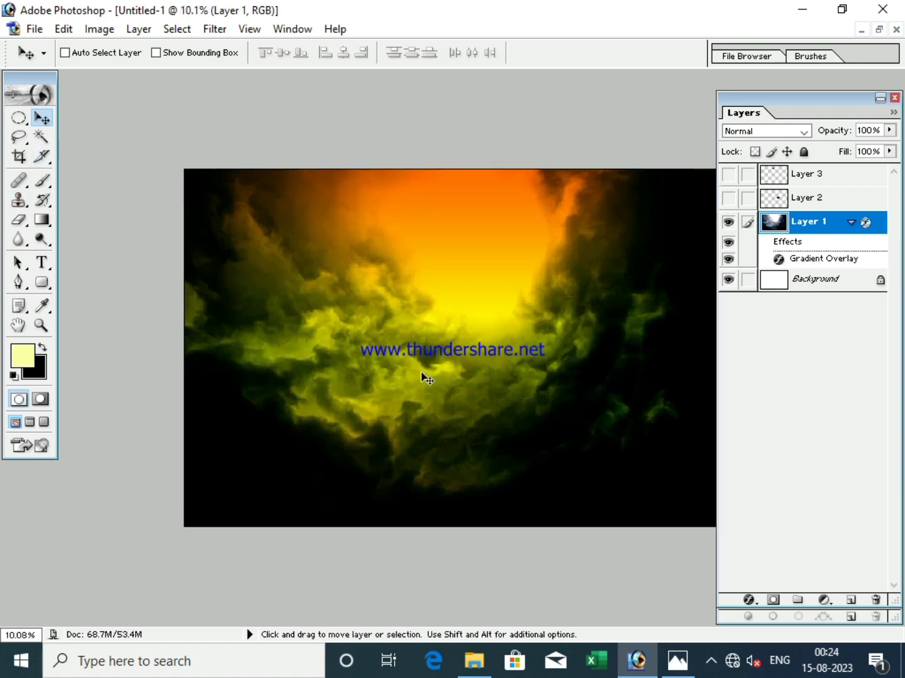
- Nudge the circular selection upward and add a new layer above Layer 1
left_click(19, 117)
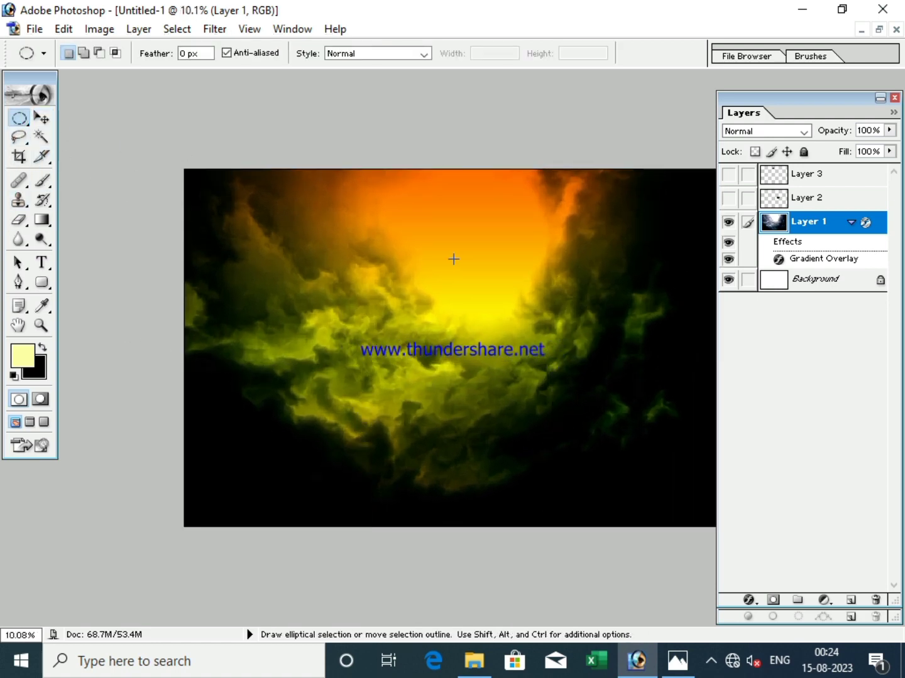
key("shift")
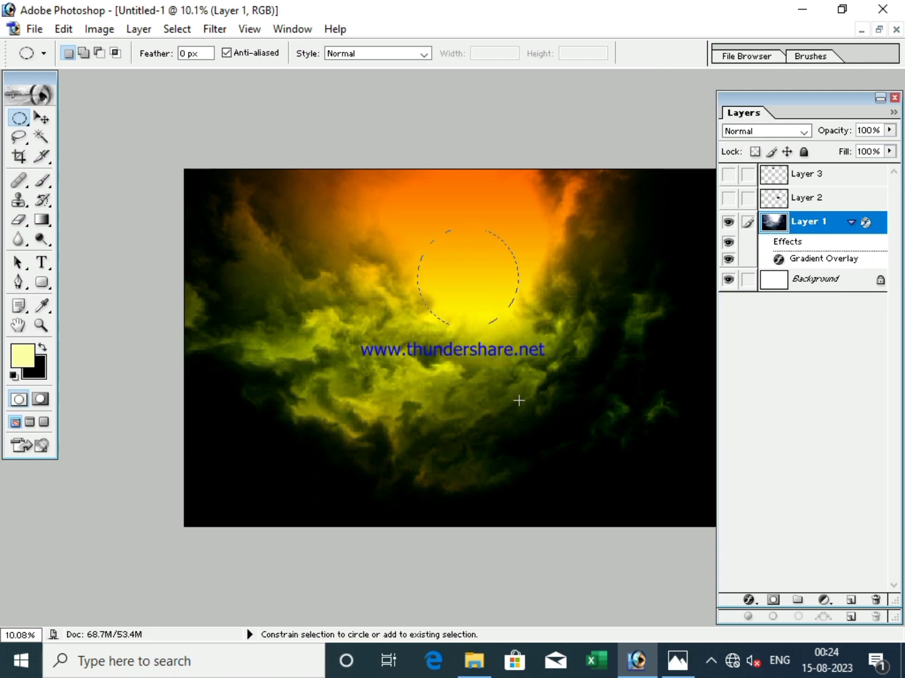
left_click_drag(484, 317, 490, 289)
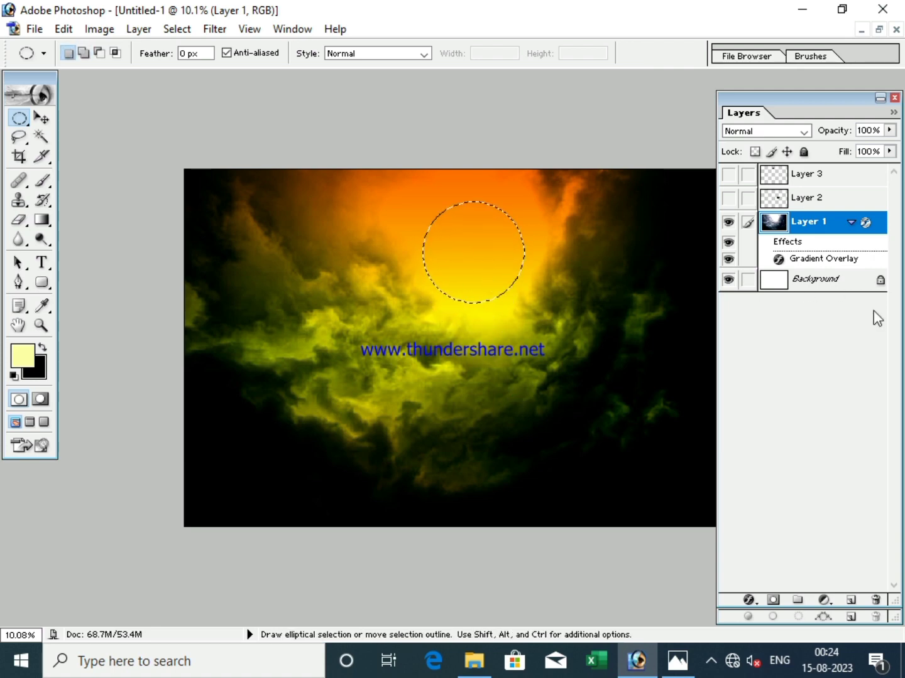
left_click(851, 600)
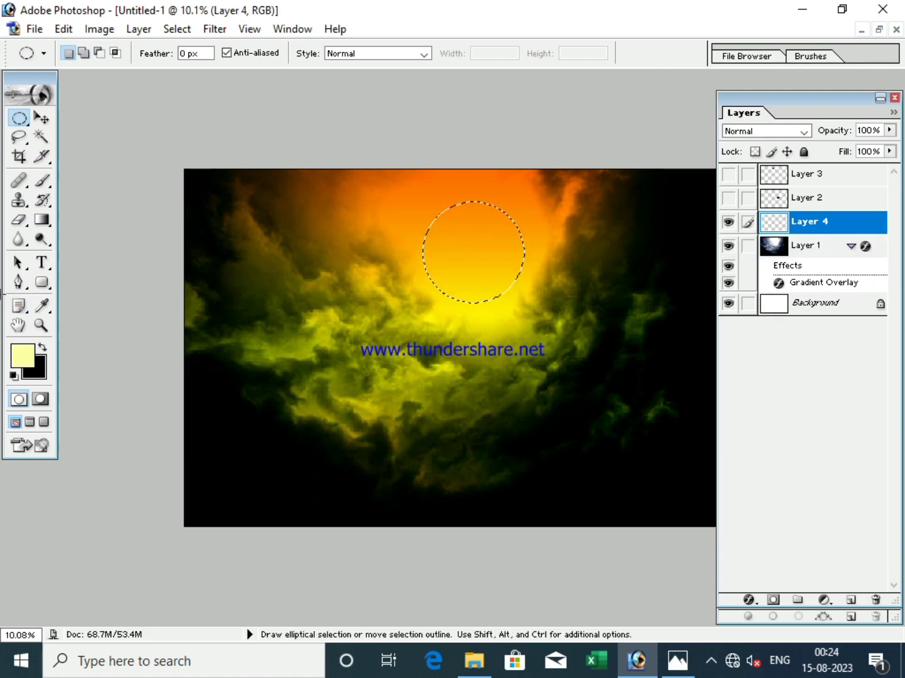
- Set the foreground to bright yellow and fill the circle with it
left_click(22, 357)
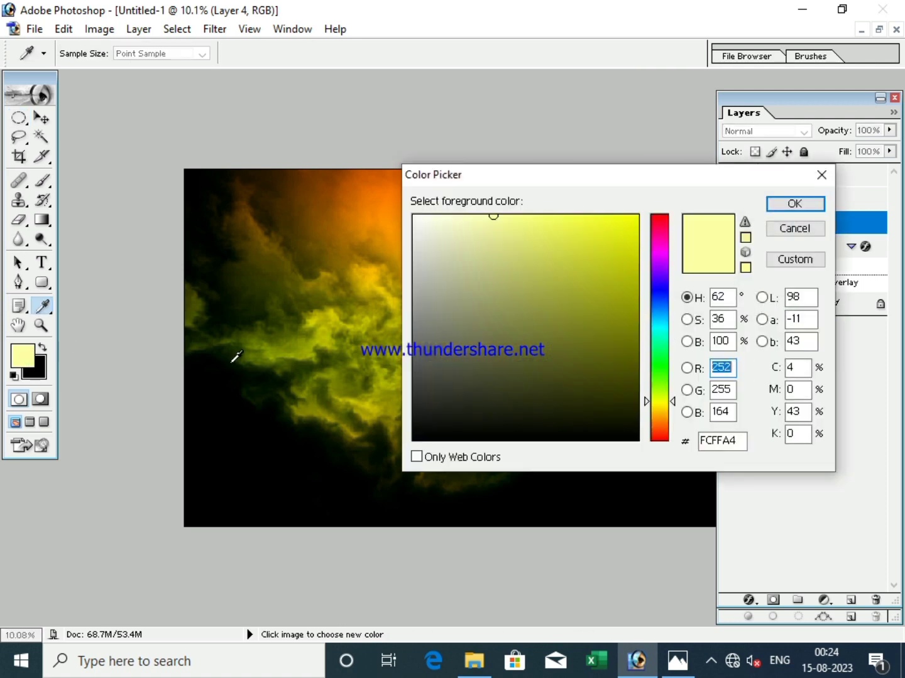
left_click(326, 318)
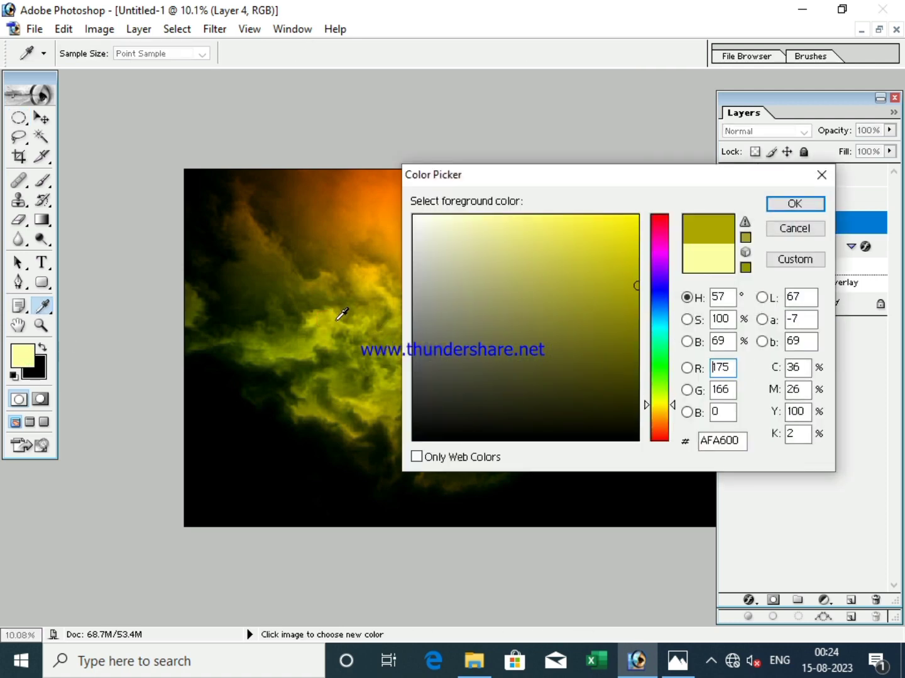
left_click(374, 267)
left_click_drag(638, 231, 638, 216)
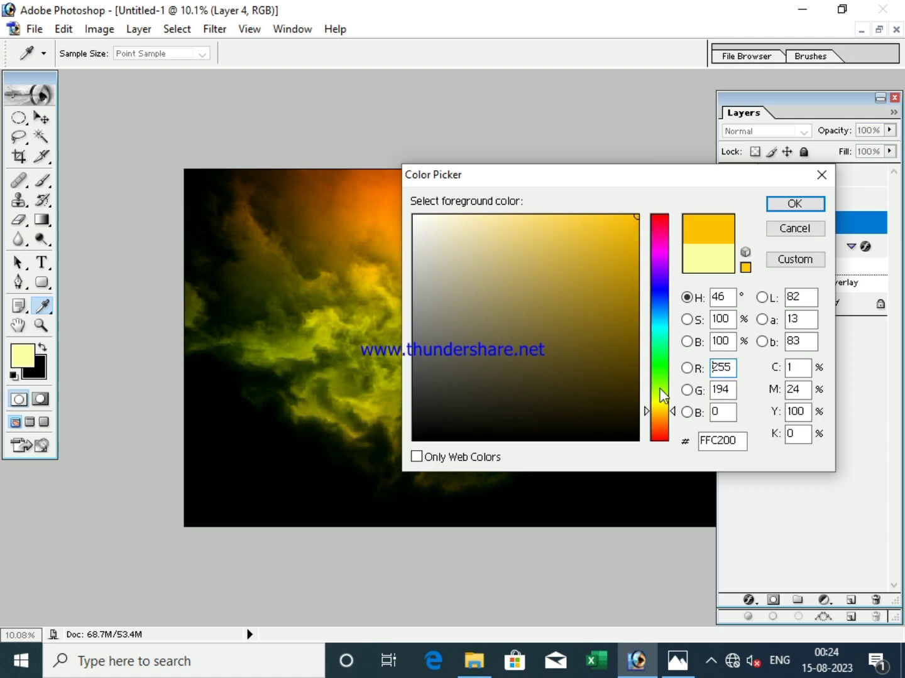
left_click_drag(659, 410, 658, 404)
left_click(785, 206)
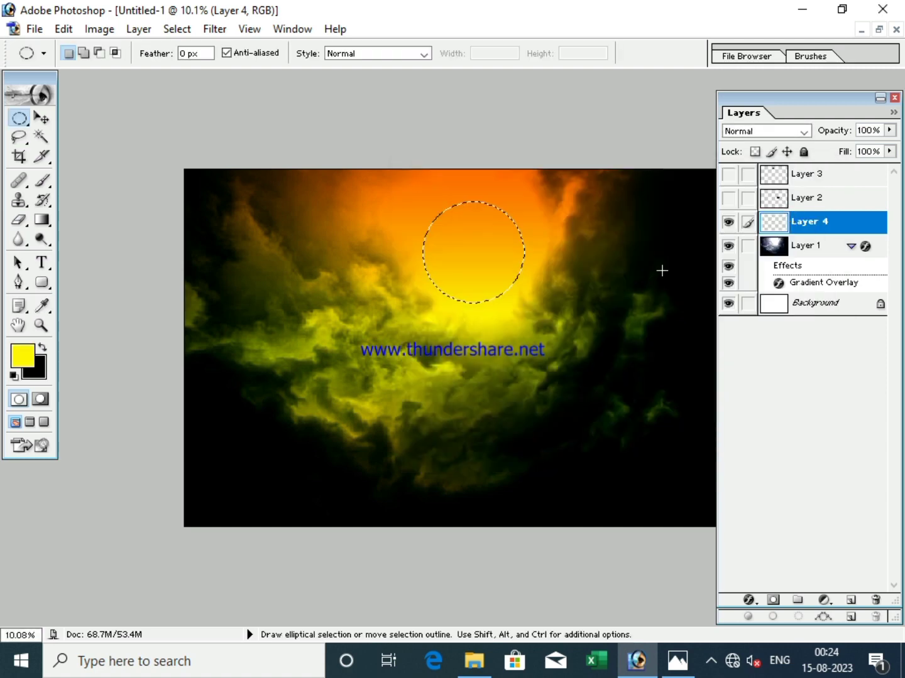
key("alt+BackSpace")
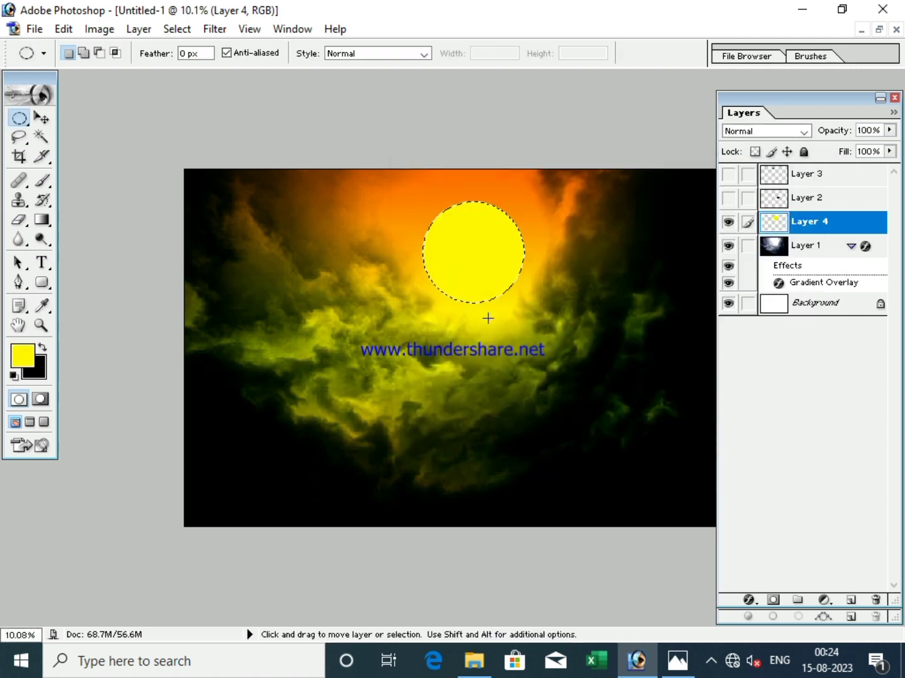
- Choose the Brush Tool with a 917 px scatter brush
left_click(42, 182)
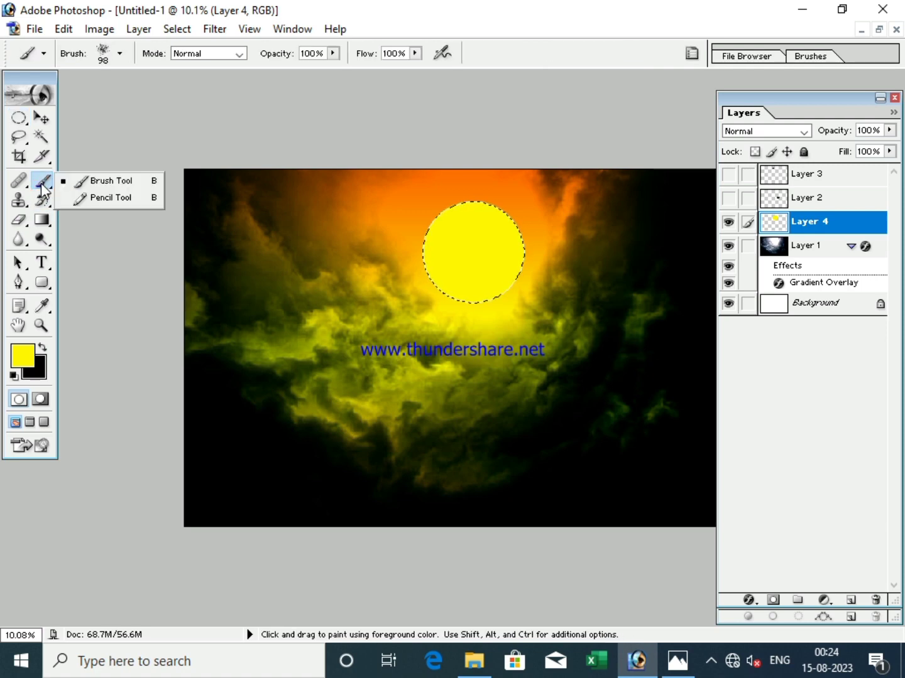
left_click(93, 182)
right_click(409, 293)
left_click_drag(524, 328, 590, 328)
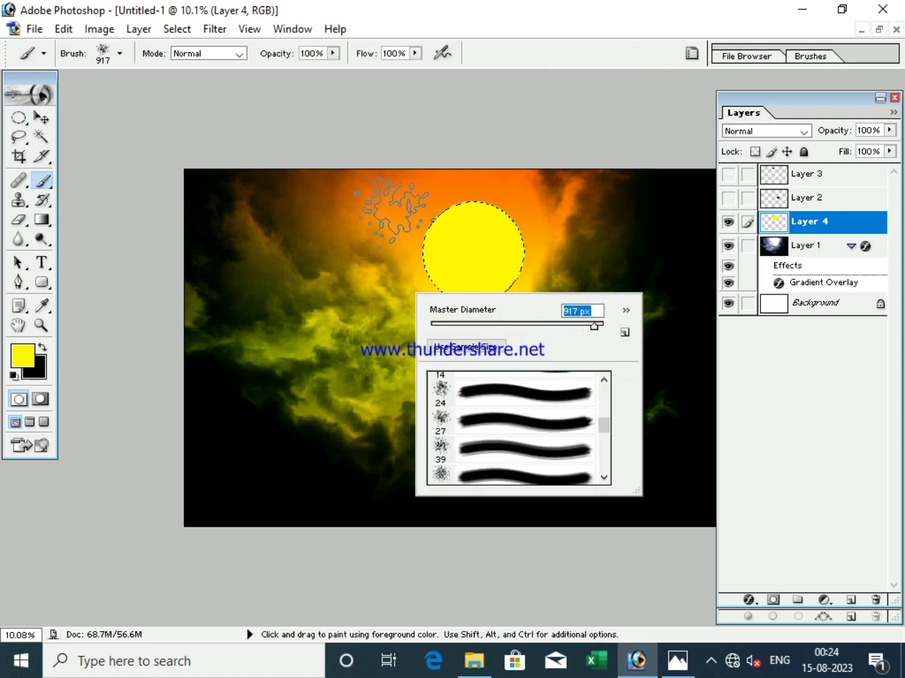
key("Return")
- Paint dark grey 323232 spots over the moon, then deselect
left_click(15, 365)
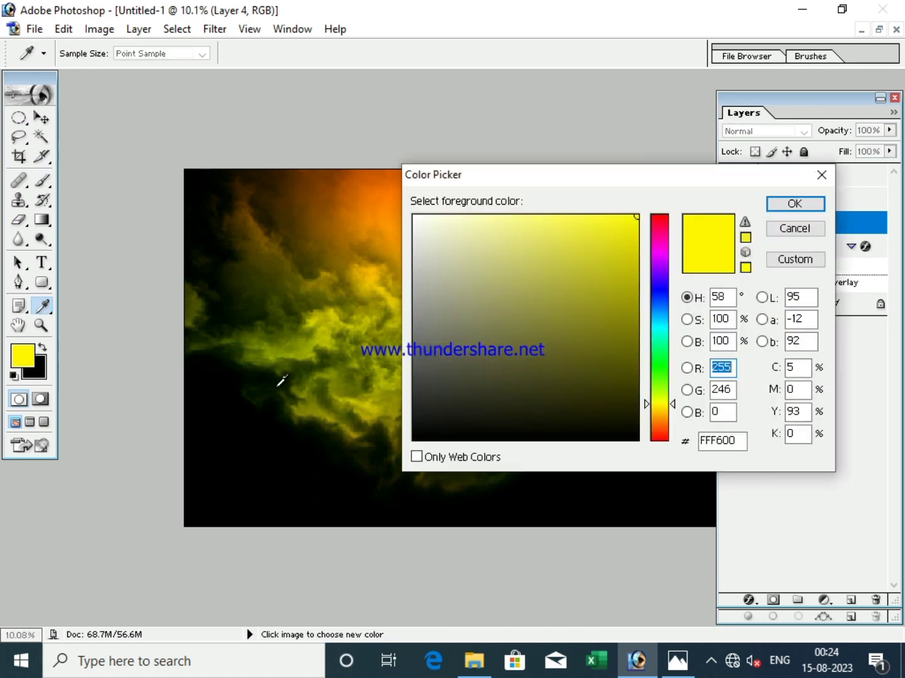
left_click(422, 384)
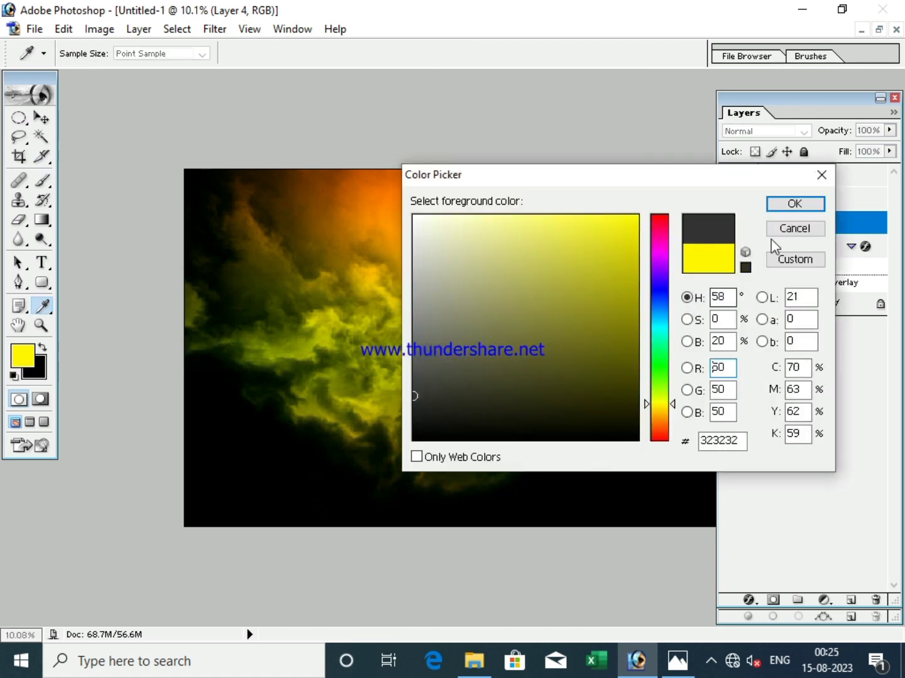
left_click(795, 203)
mouse_move(443, 242)
left_mouse_down()
mouse_move(509, 308)
mouse_move(496, 295)
mouse_move(531, 227)
mouse_move(521, 224)
left_mouse_up()
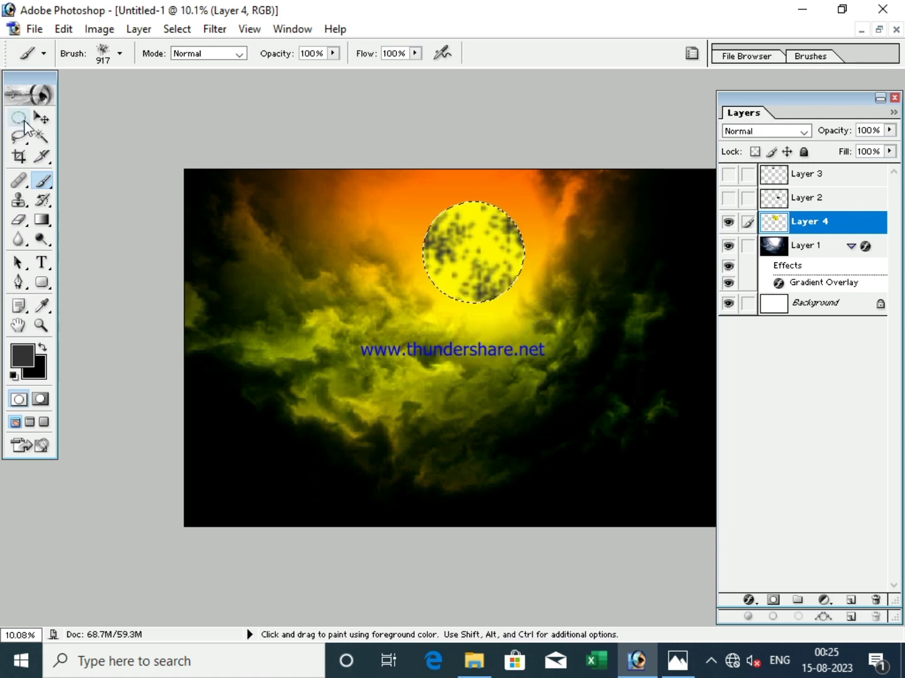
left_click(43, 118)
key("ctrl+d")
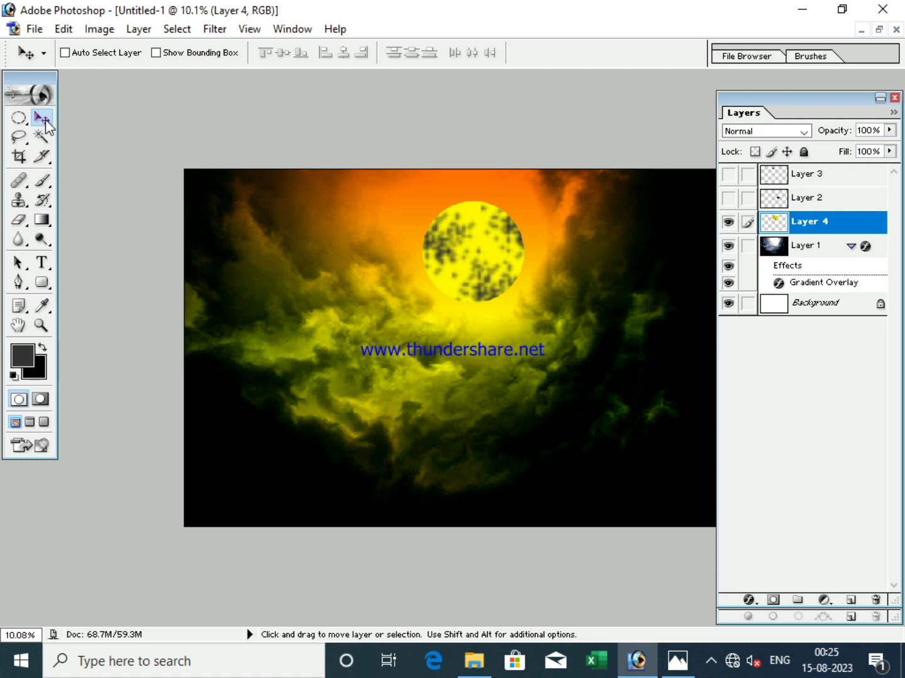
- Give Layer 4 a yellow Multiply Color Overlay at about 70% opacity
double_click(859, 224)
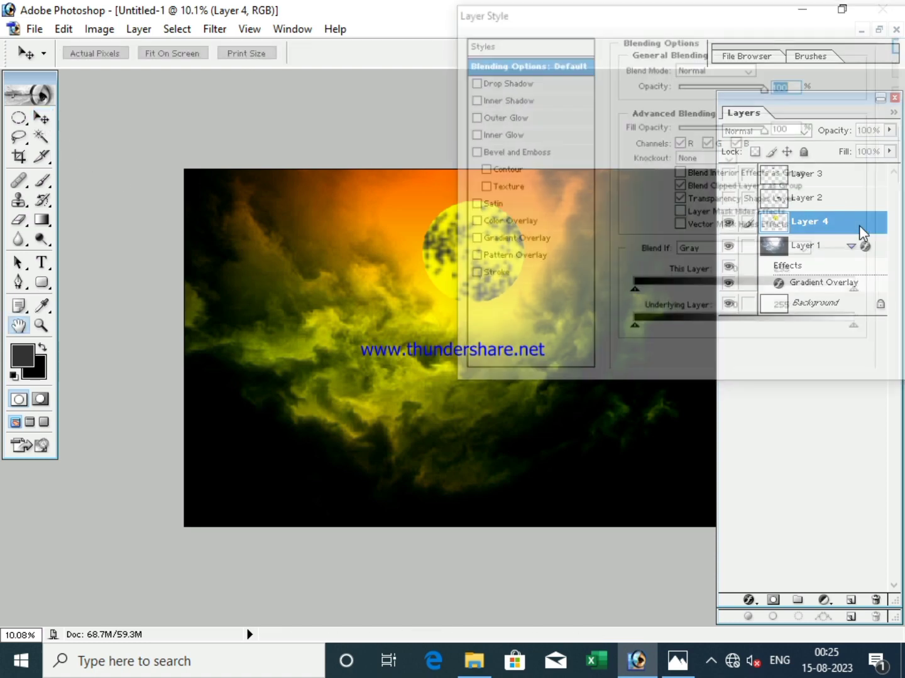
left_click_drag(647, 19, 780, 68)
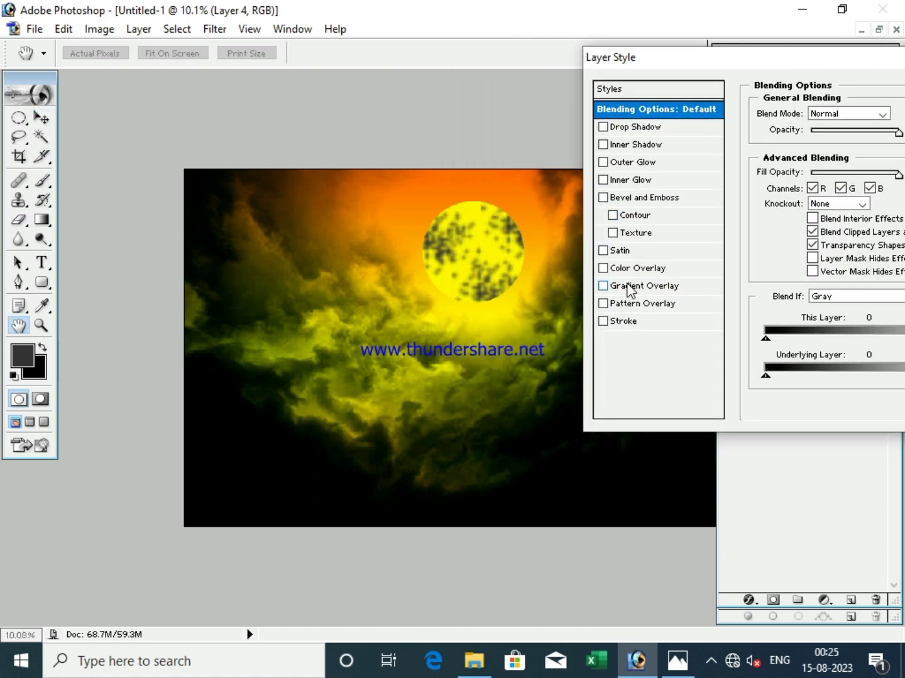
left_click(643, 269)
left_click(899, 115)
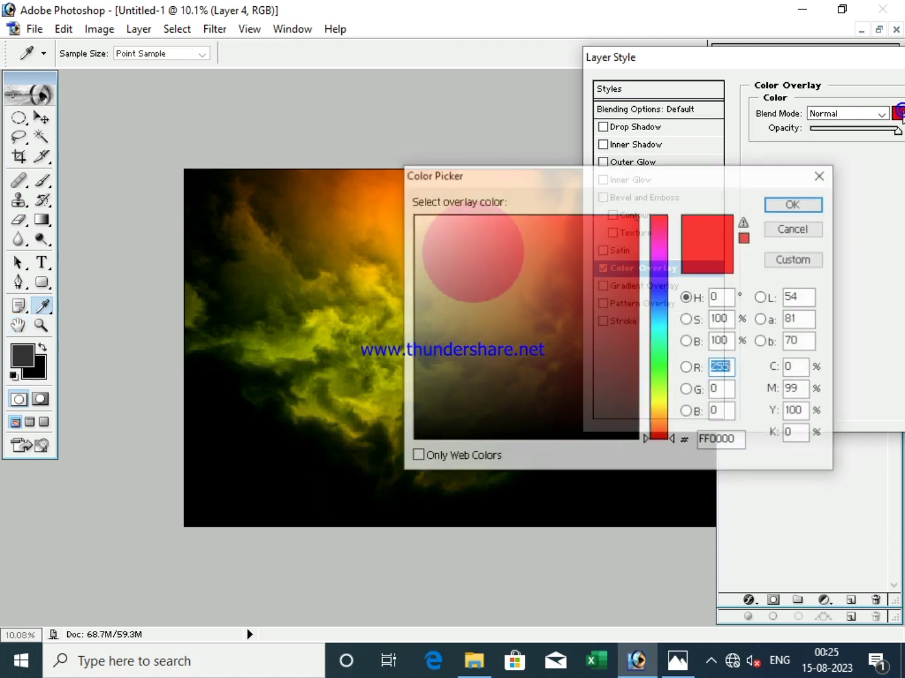
left_click_drag(647, 407, 647, 403)
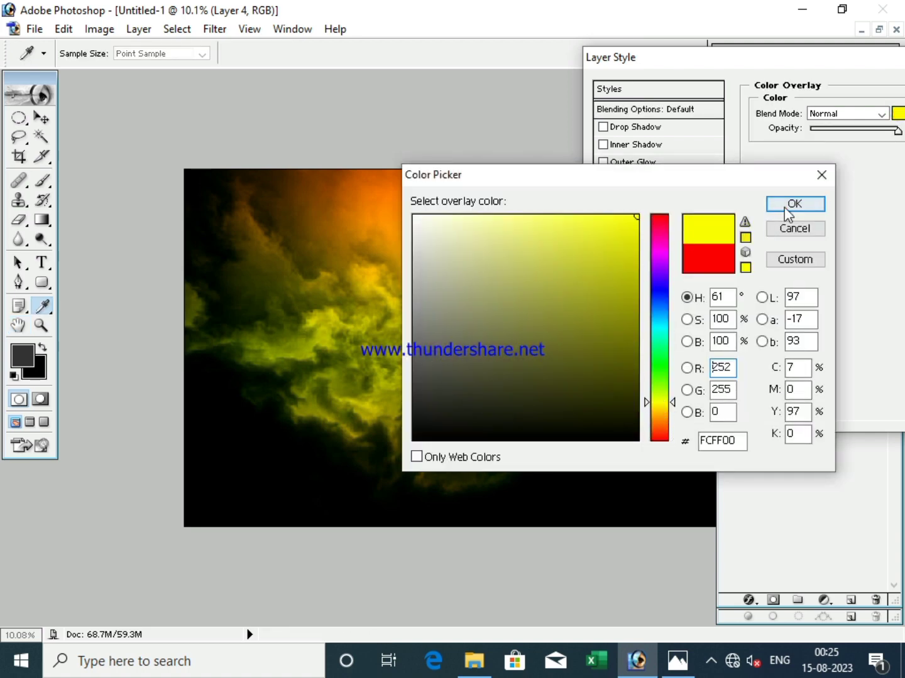
left_click(791, 207)
left_click(829, 120)
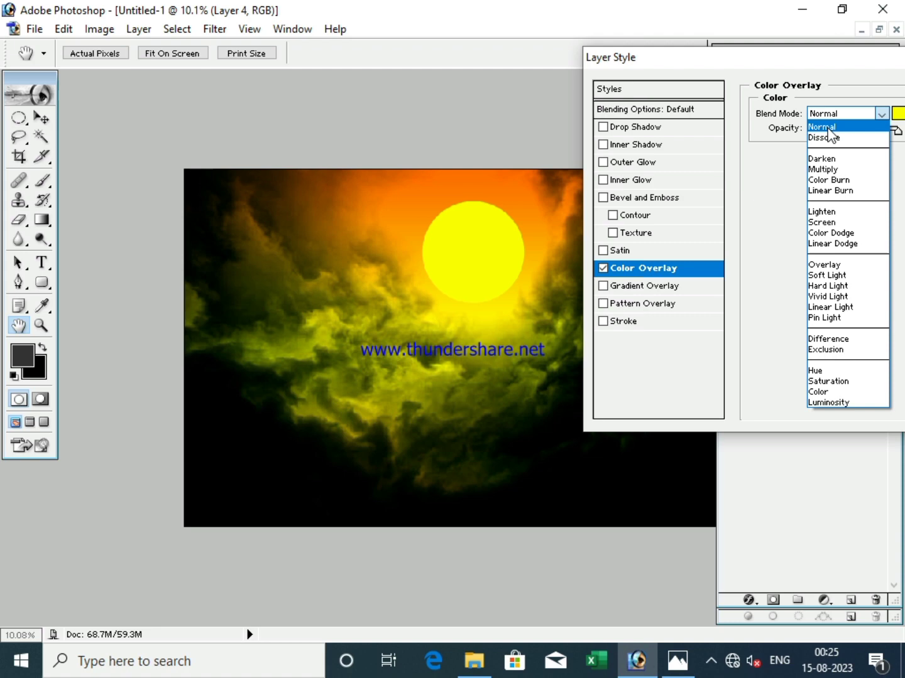
left_click(820, 167)
left_click_drag(897, 132, 872, 132)
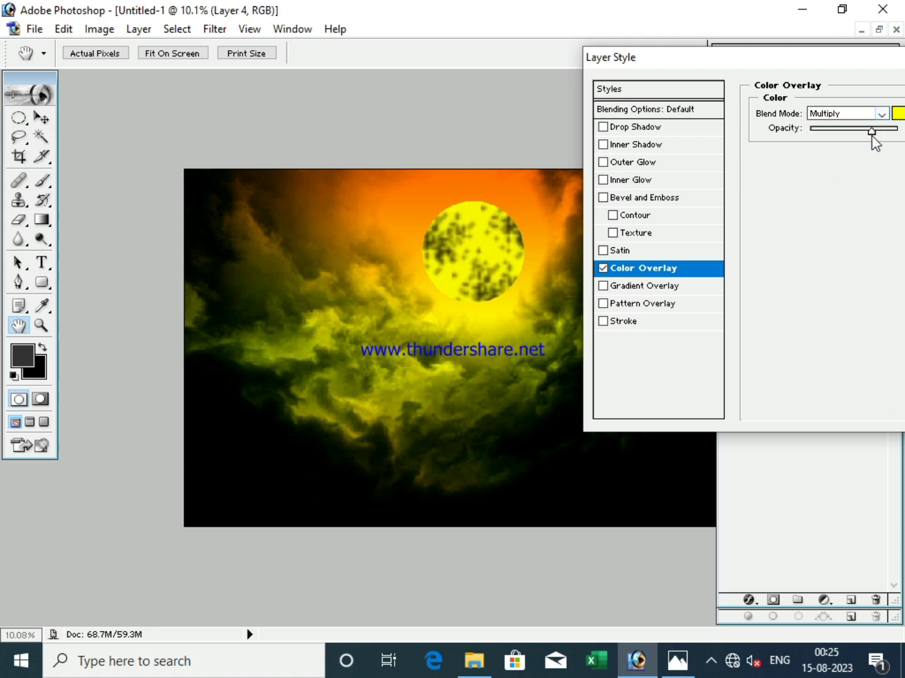
- Add an 18 px yellow Stroke around the moon
left_click(623, 321)
left_click(798, 217)
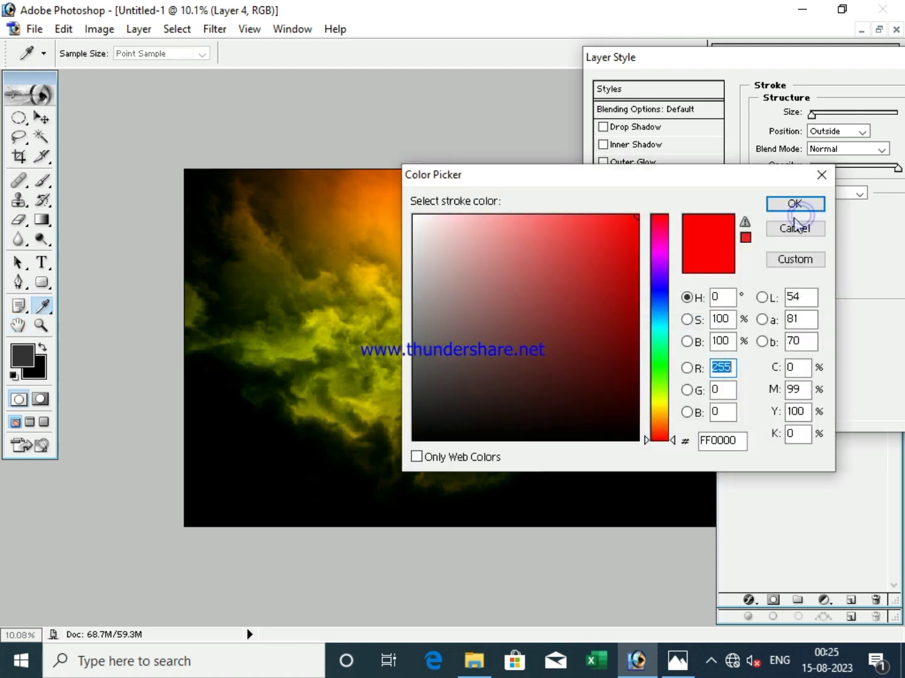
left_click(386, 211)
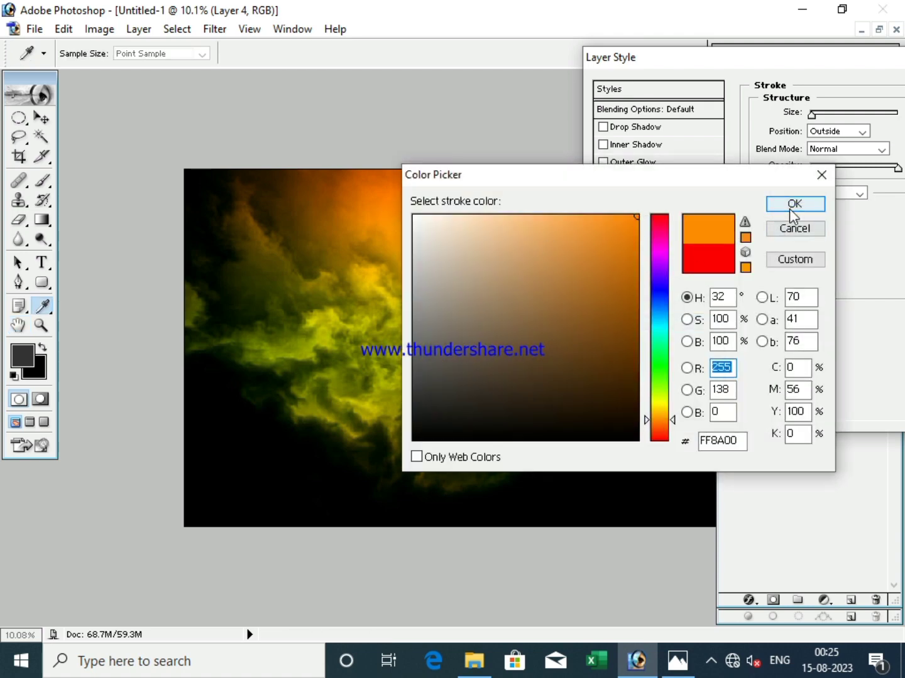
left_click(664, 406)
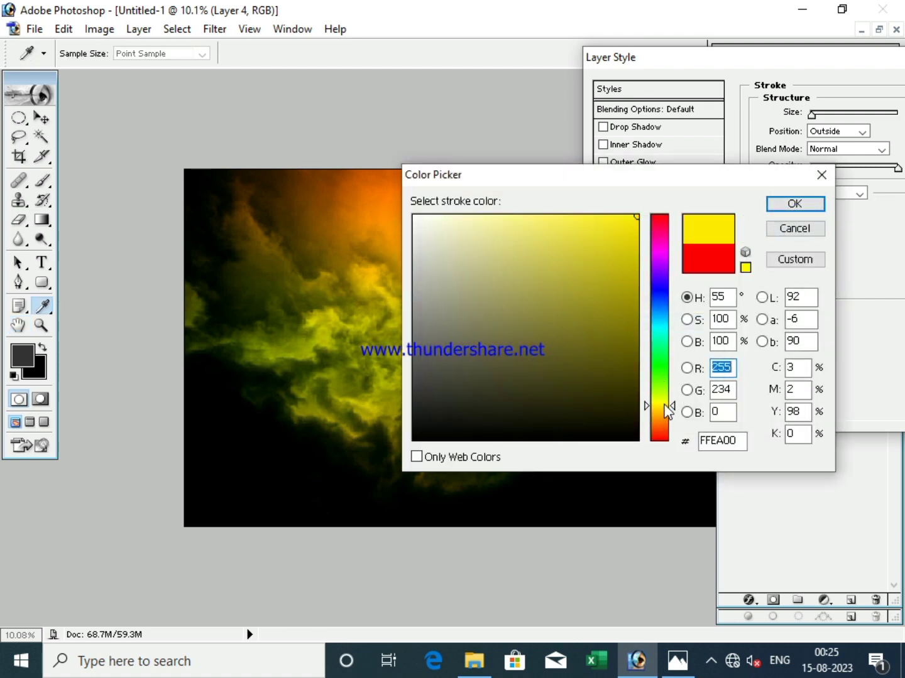
left_click(808, 210)
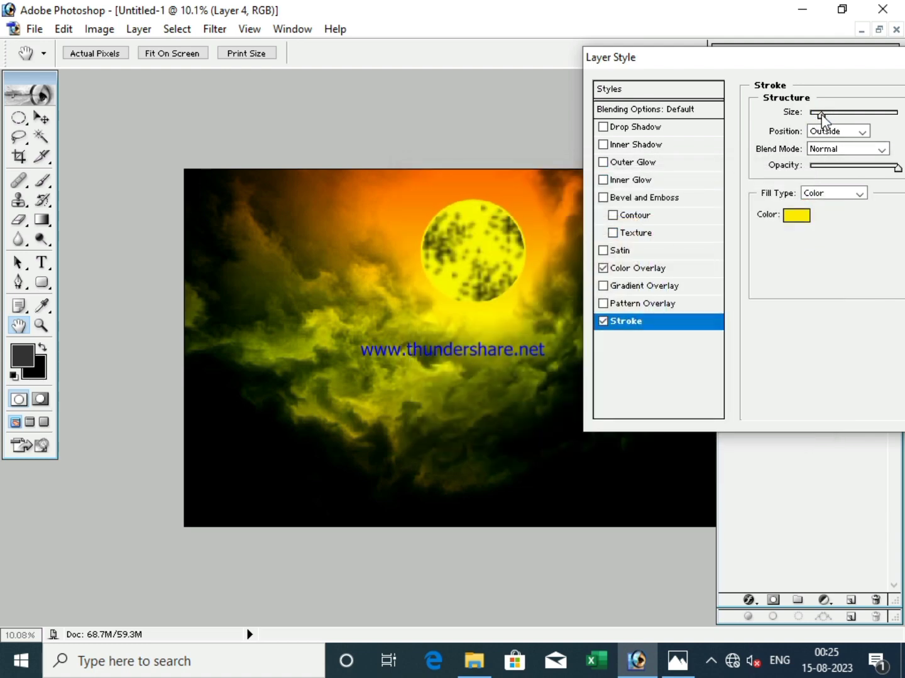
left_click_drag(815, 61, 774, 15)
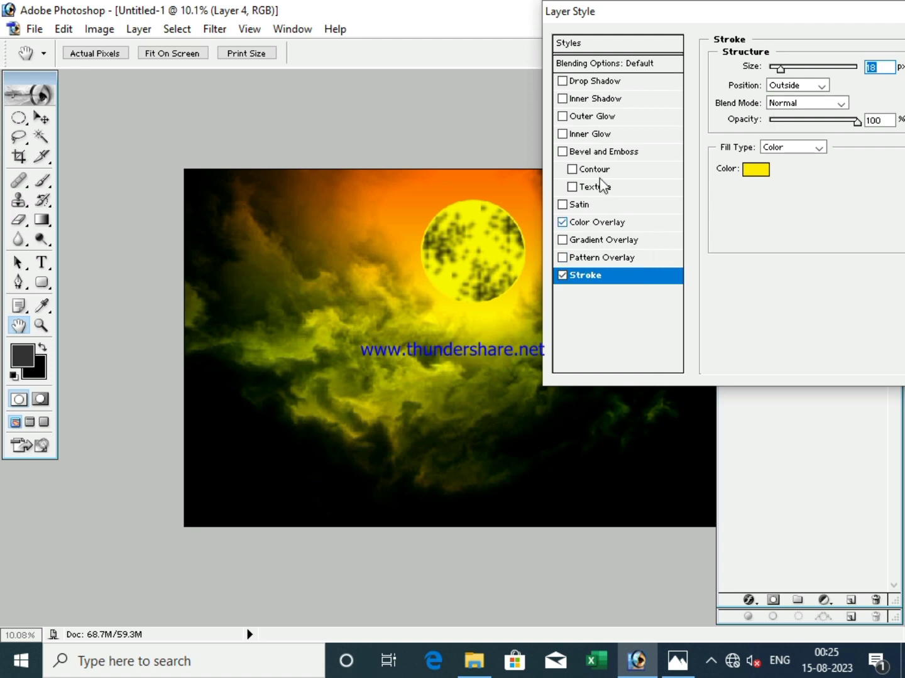
- Add a yellow Outer Glow with spread 36 and size 250, then apply the styles
left_click(583, 117)
left_click(750, 125)
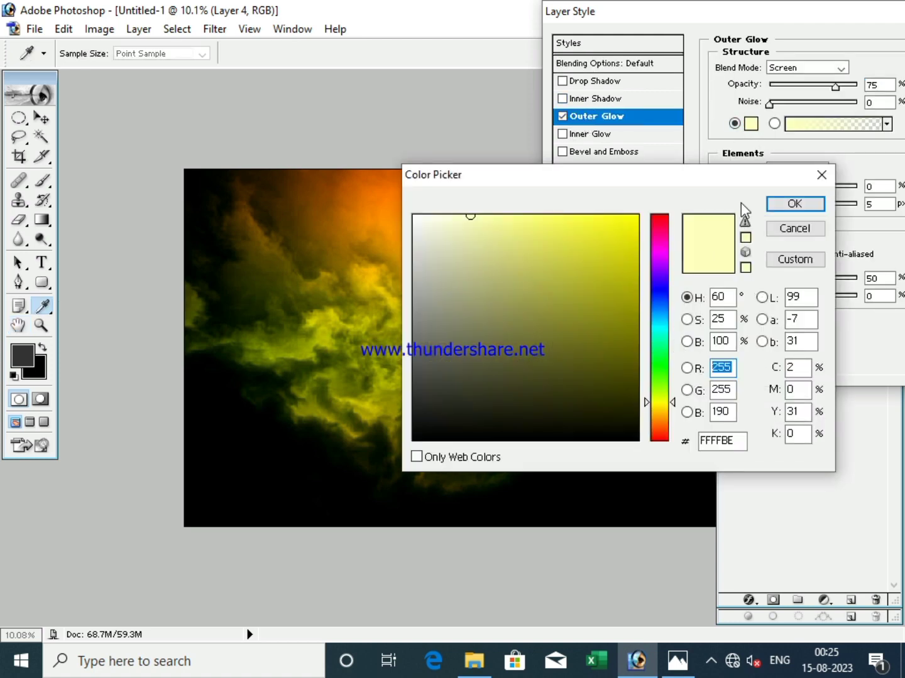
left_click(637, 215)
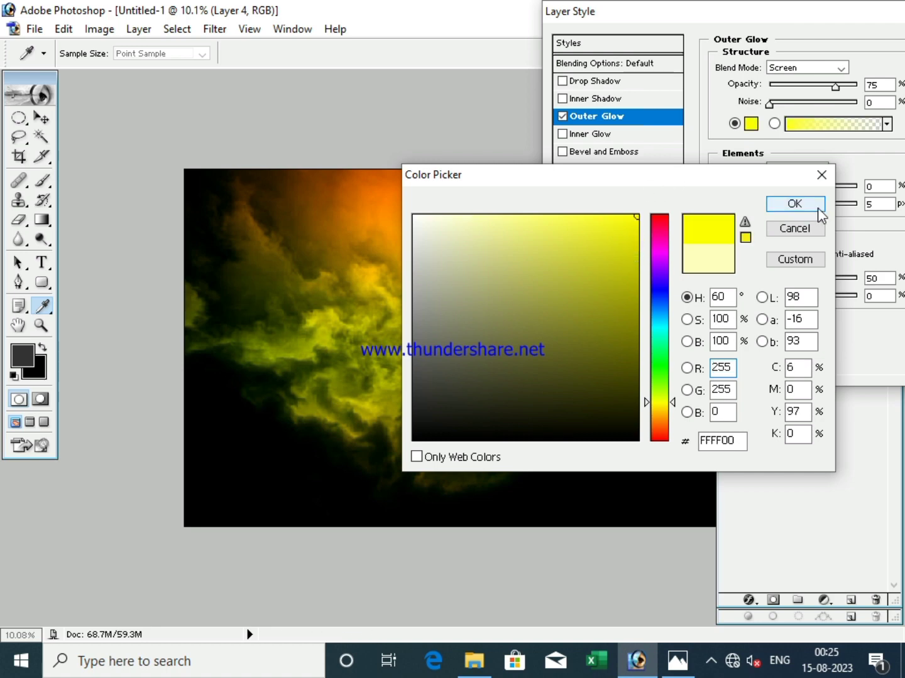
left_click(795, 205)
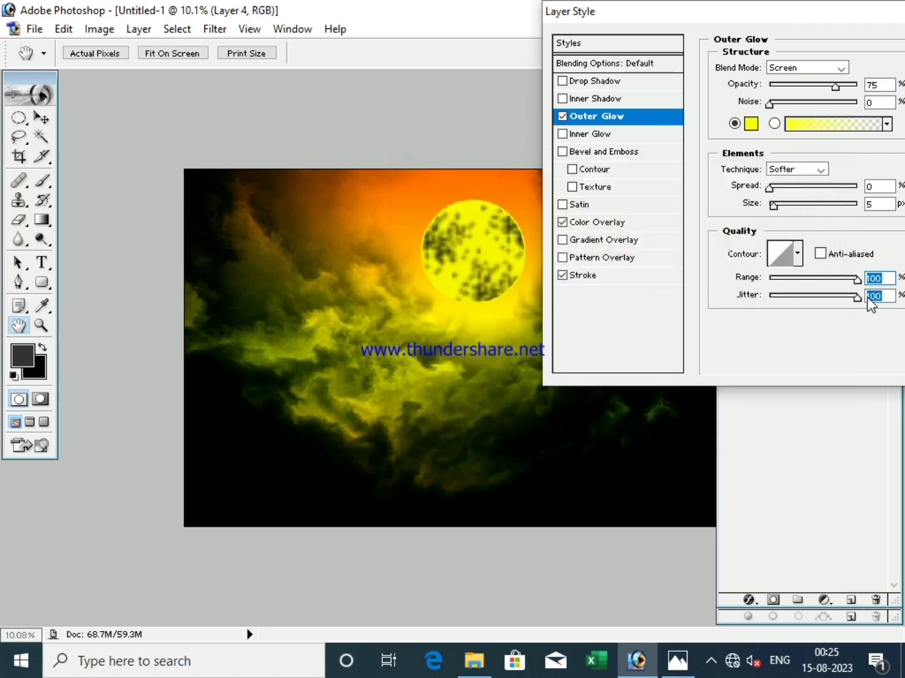
mouse_move(793, 206)
left_mouse_down()
mouse_move(822, 187)
mouse_move(835, 206)
mouse_move(801, 193)
mouse_move(849, 207)
left_mouse_up()
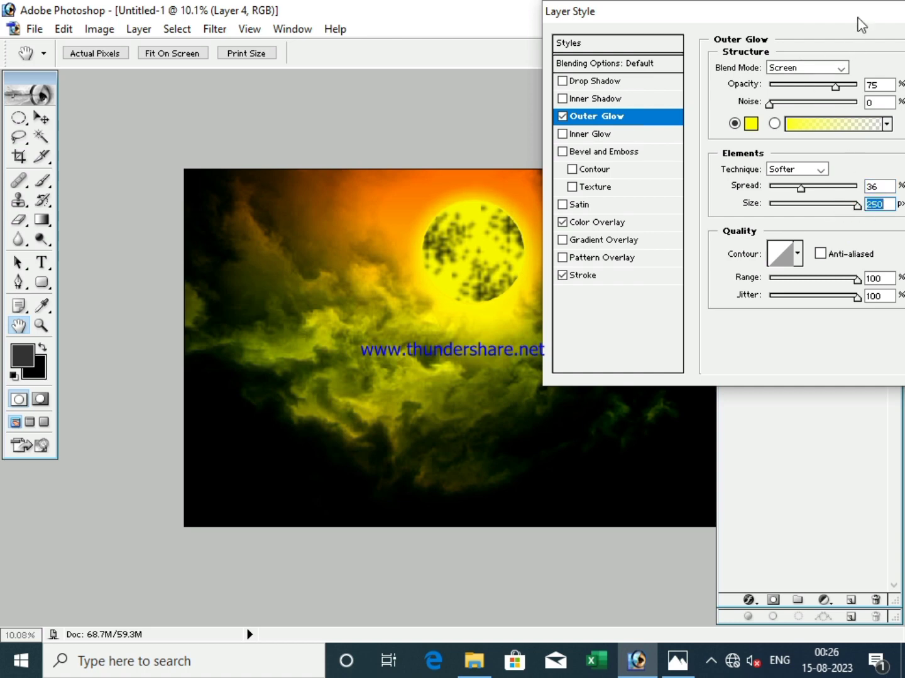
left_click_drag(861, 25, 749, 25)
left_click(890, 63)
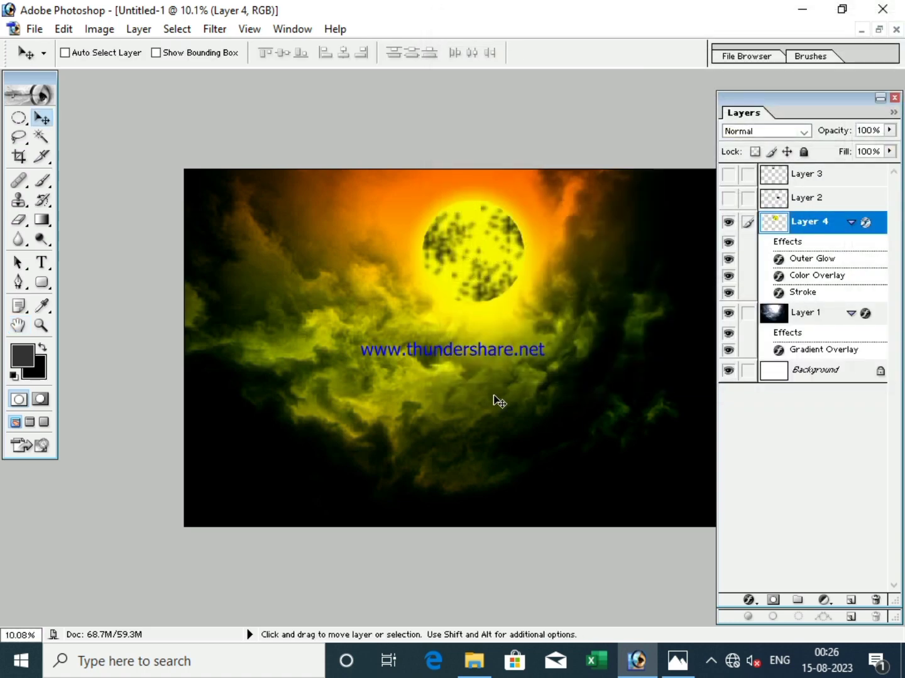
- Reopen Layer 4's Stroke settings and set its colour to orange sampled from the sky
key("ctrl+minus")
key("ctrl+0")
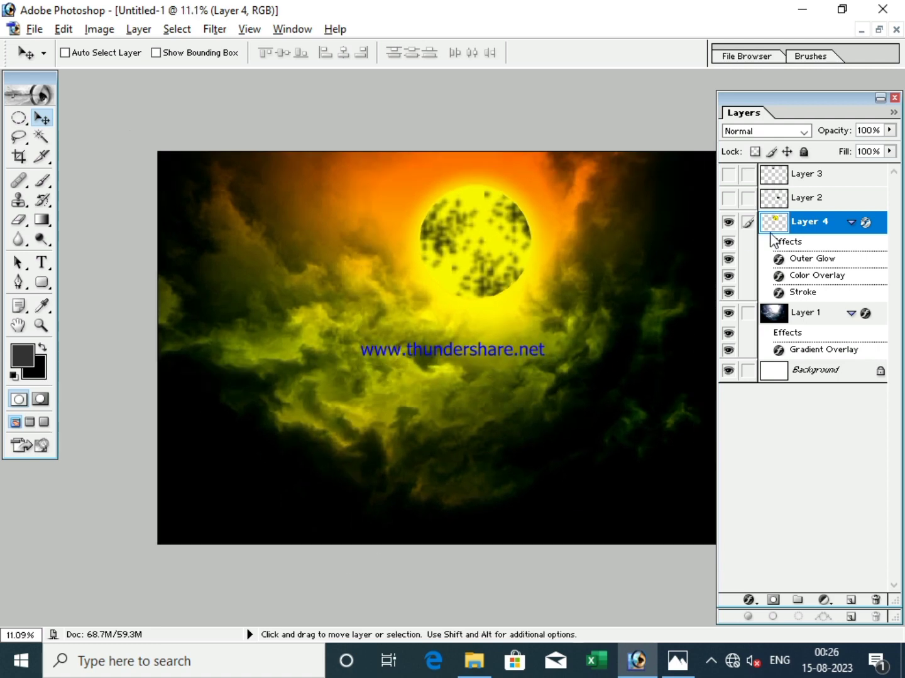
double_click(833, 225)
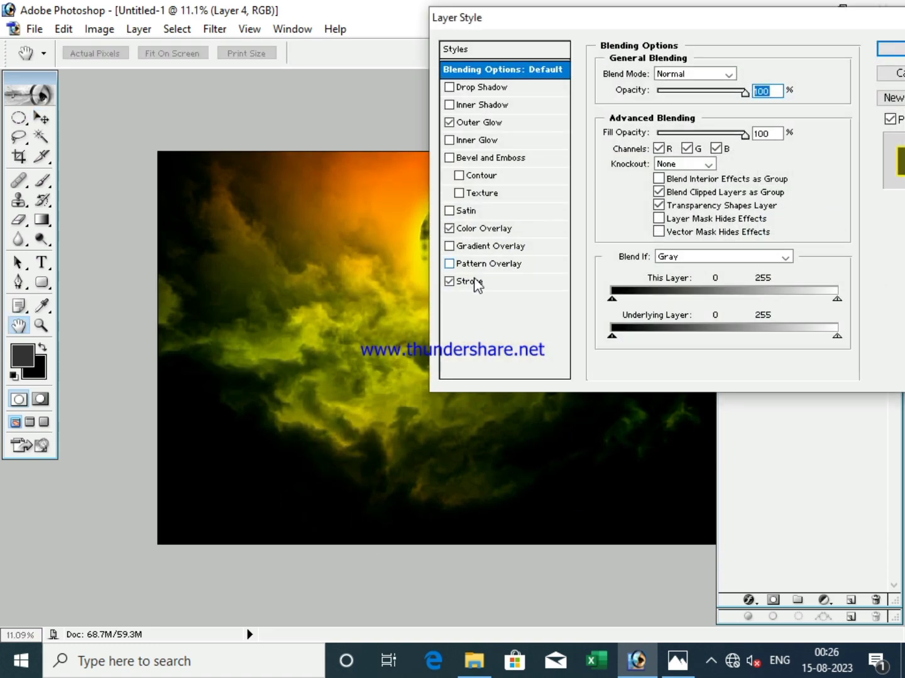
left_click(476, 283)
mouse_move(612, 19)
left_mouse_down()
mouse_move(756, 82)
mouse_move(801, 88)
left_mouse_up()
left_click(818, 236)
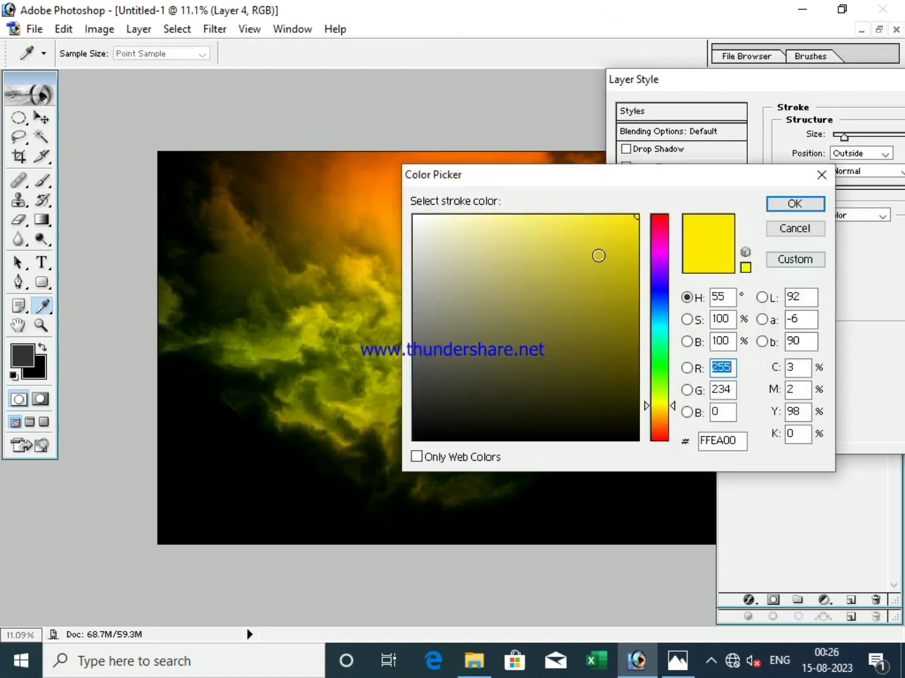
left_click(379, 179)
key("Return")
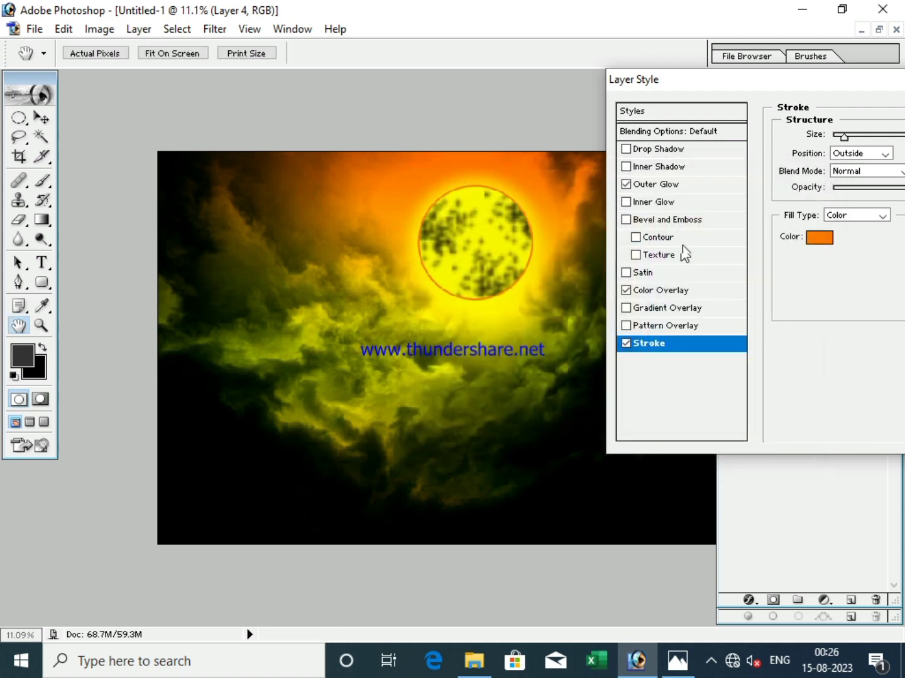
- Shift the stroke colour to golden yellow FBCF00 and confirm
left_click(826, 241)
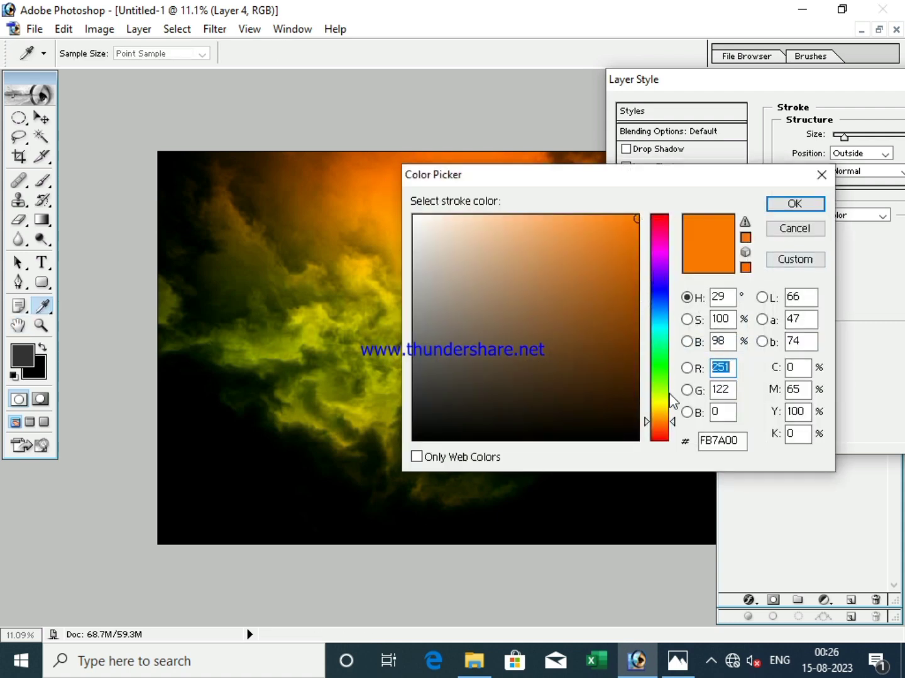
left_click_drag(666, 422, 666, 407)
left_click_drag(650, 186, 748, 273)
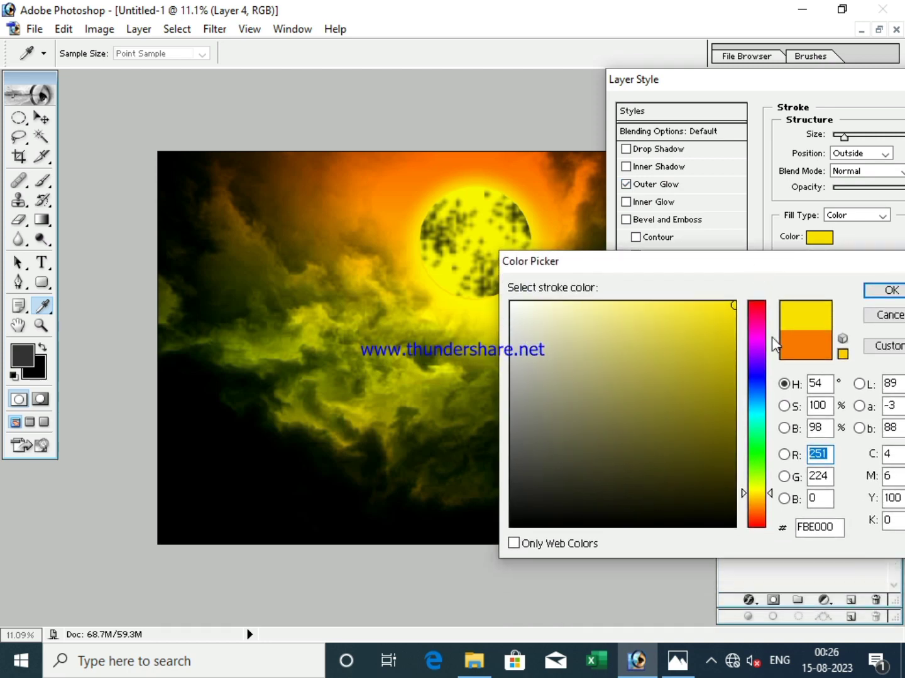
mouse_move(757, 493)
left_mouse_down()
mouse_move(758, 482)
mouse_move(761, 503)
left_mouse_up()
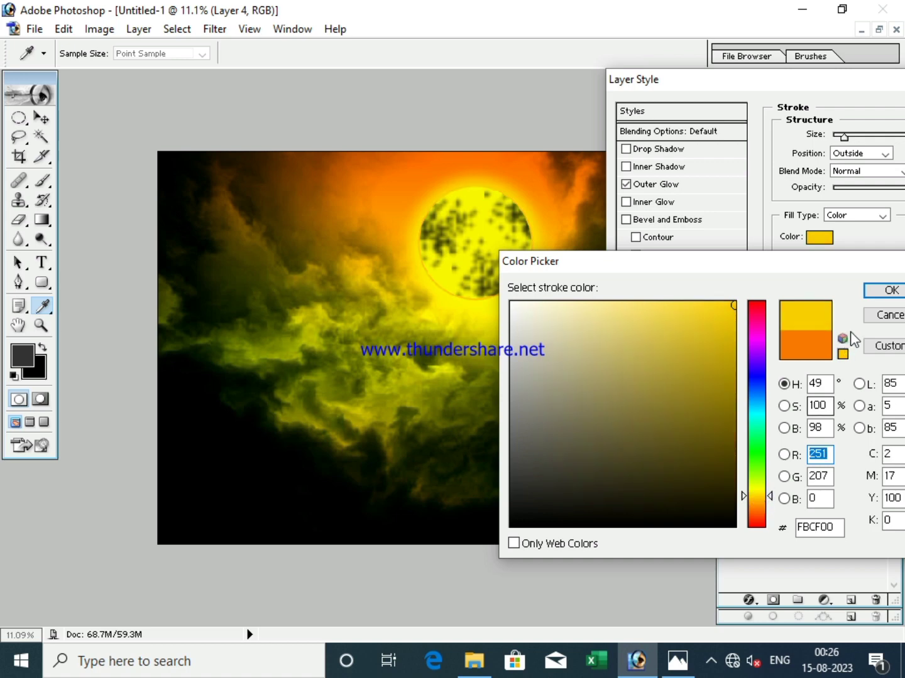
left_click(890, 290)
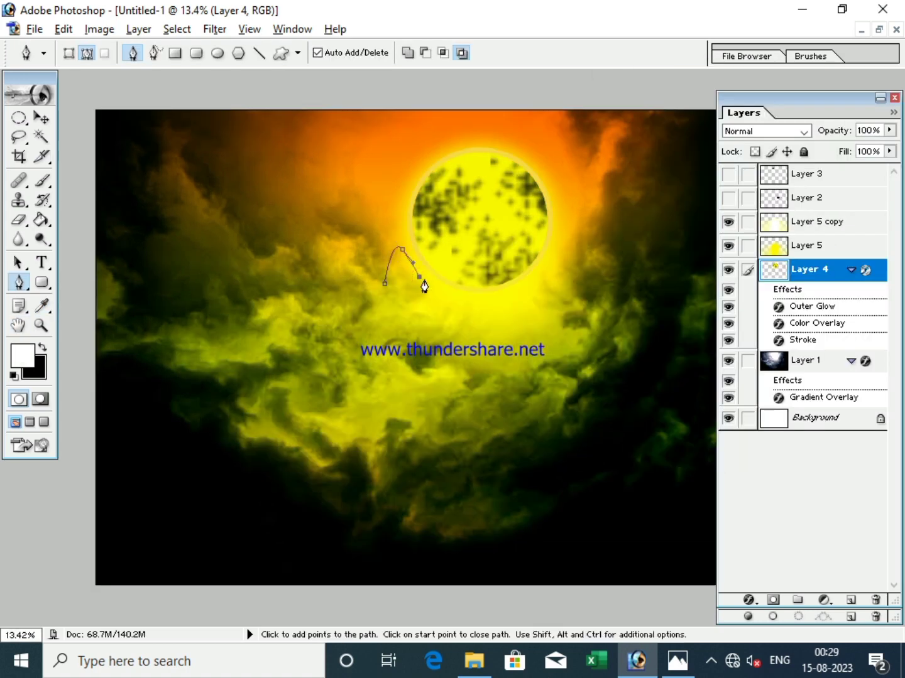
- Draw a bat outline below the moon with the Pen tool and convert it to a selection
left_click(436, 276)
left_click(419, 282)
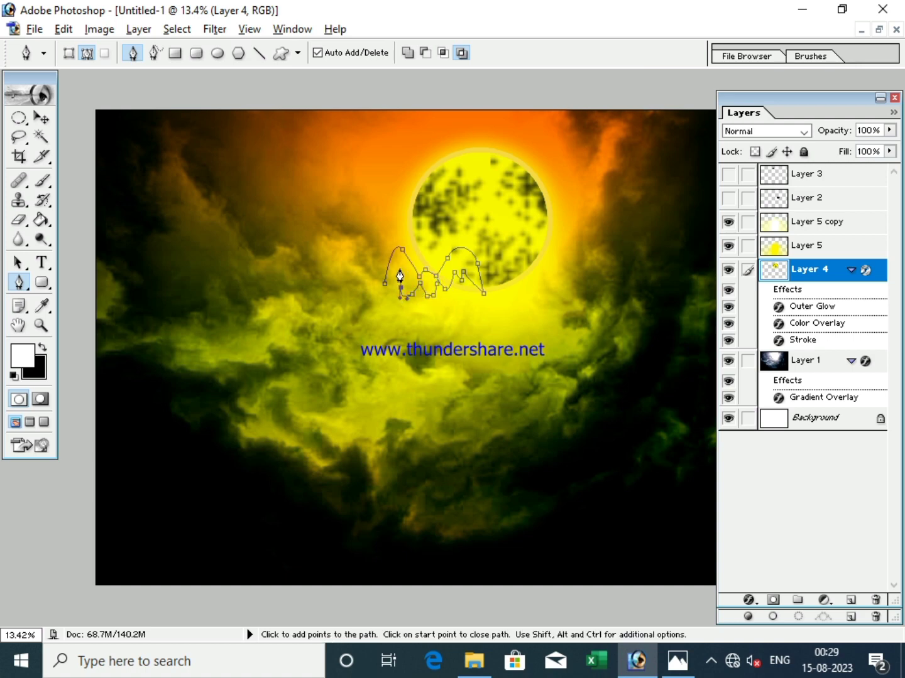
left_click(384, 284)
key("ctrl+Return")
- Fill the bat black on a new layer, deselect, and begin scaling it down to 32.8%
left_click(850, 599)
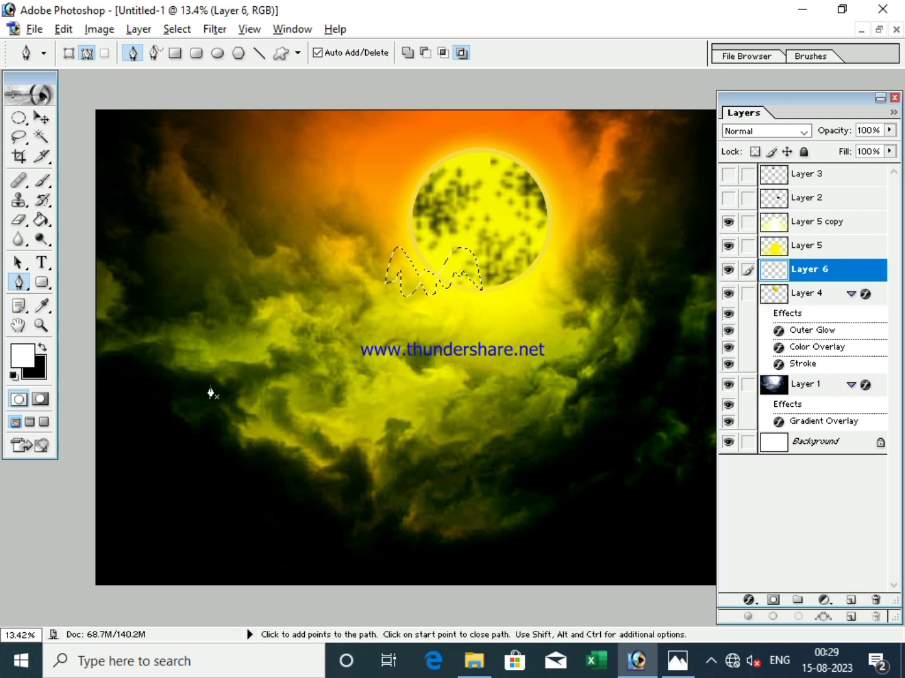
key("ctrl+BackSpace")
key("ctrl+d")
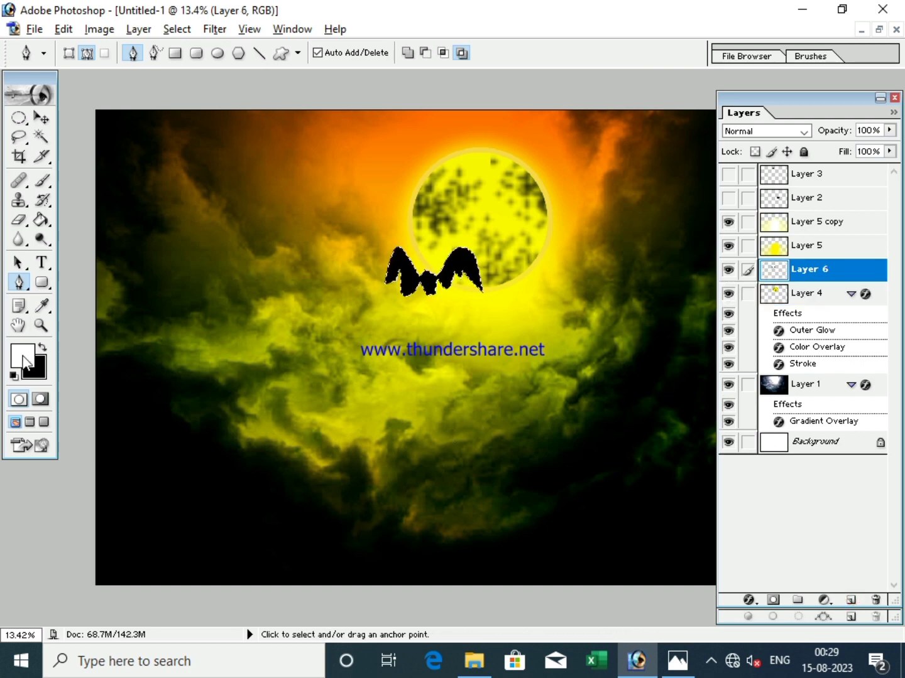
left_click(42, 117)
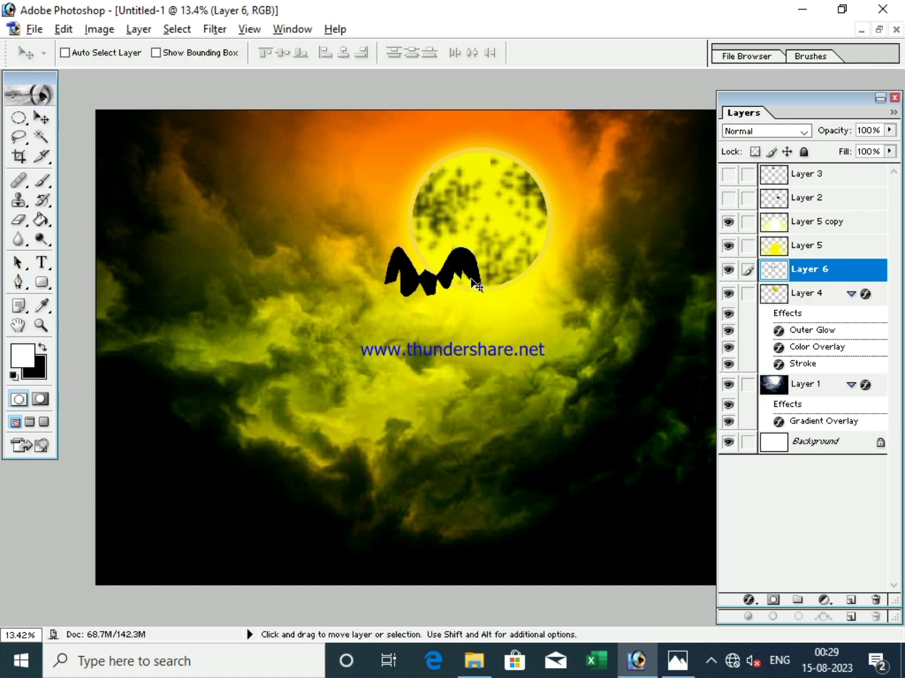
key("ctrl+t")
- Scale the Layer 6 bat to 32.8% and move it beneath the moon
left_click_drag(482, 247, 410, 269)
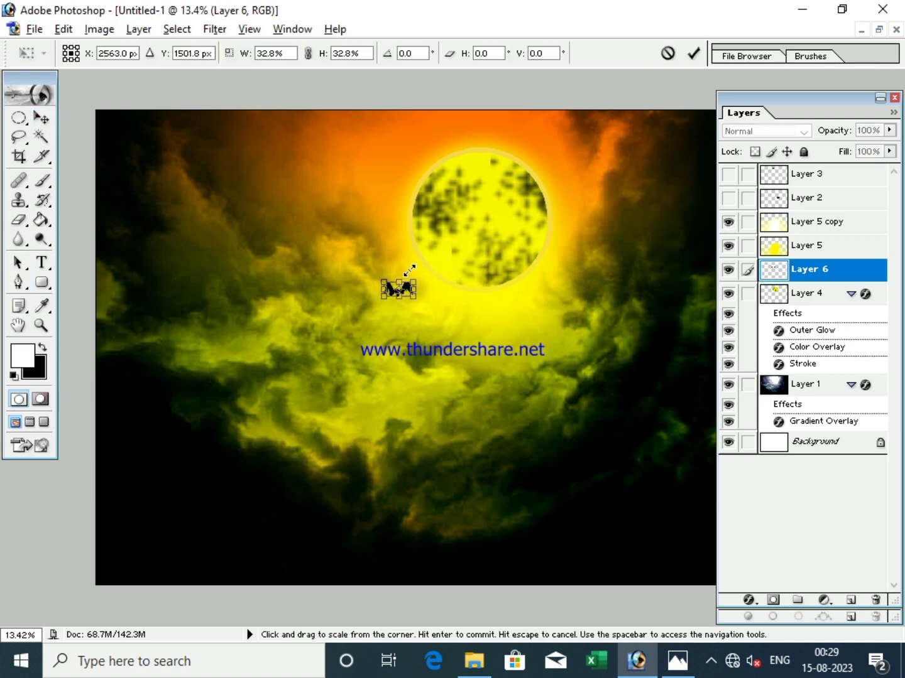
key("Return")
left_click_drag(404, 328, 453, 331)
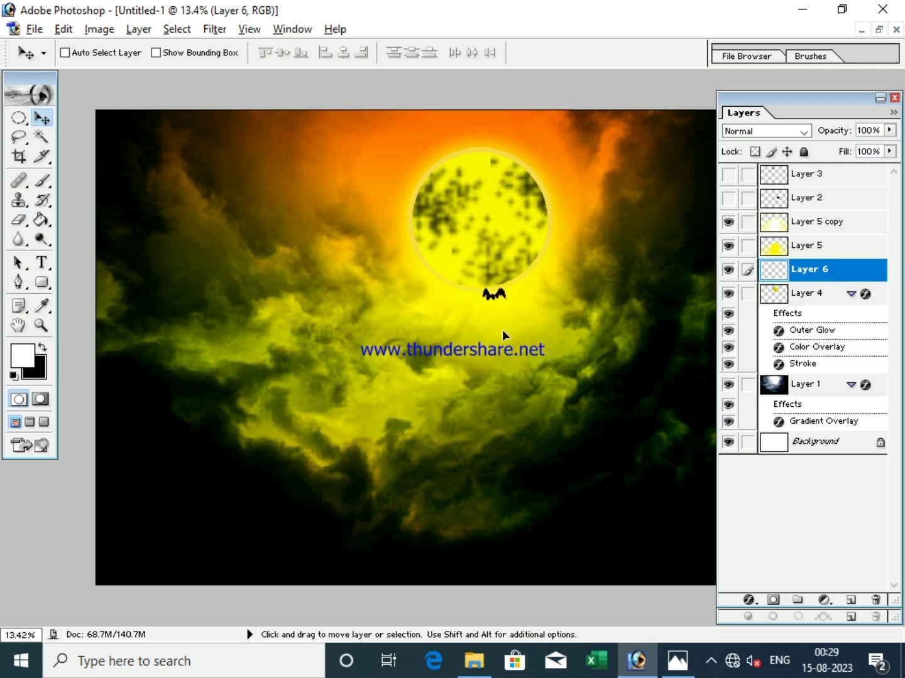
scroll(548, 324, "up", 1)
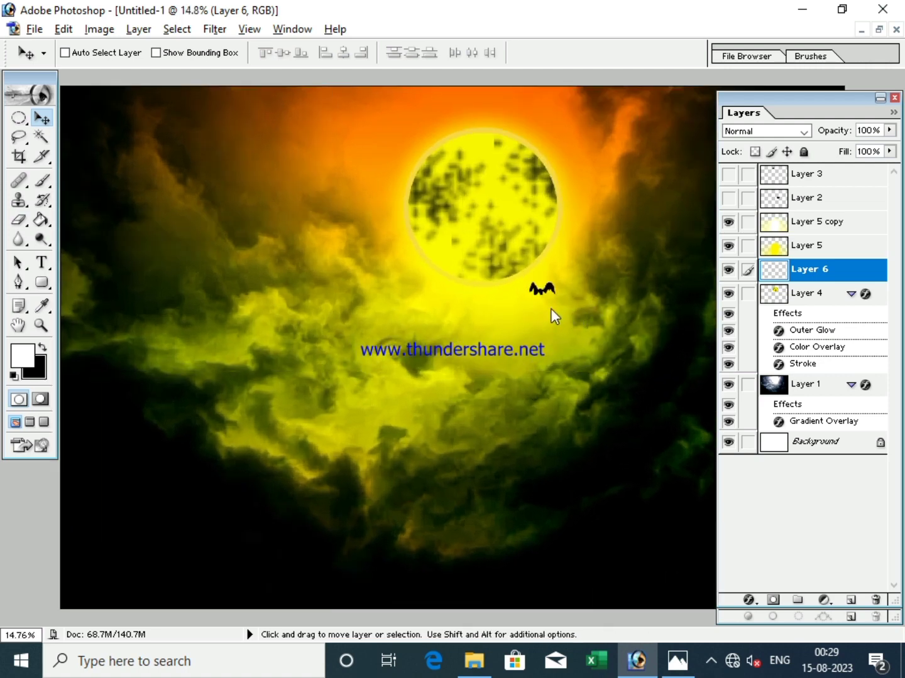
- Alt-drag a copy of the bat below-left, hide Layer 6, and make the copy active
mouse_move(551, 308)
left_mouse_down()
mouse_move(497, 320)
mouse_move(504, 322)
left_mouse_up()
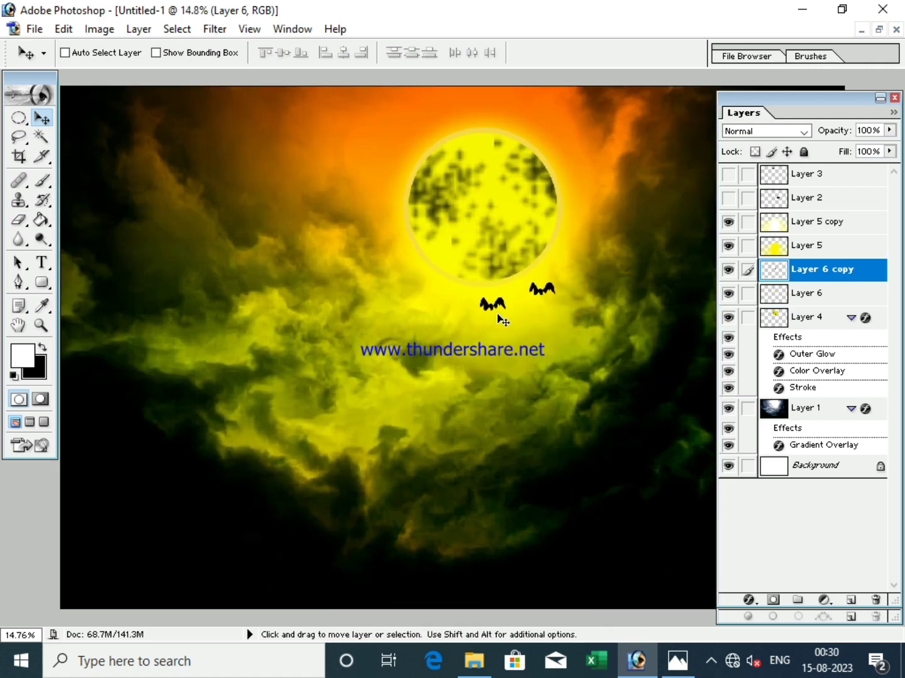
right_click(524, 306)
left_click(529, 317)
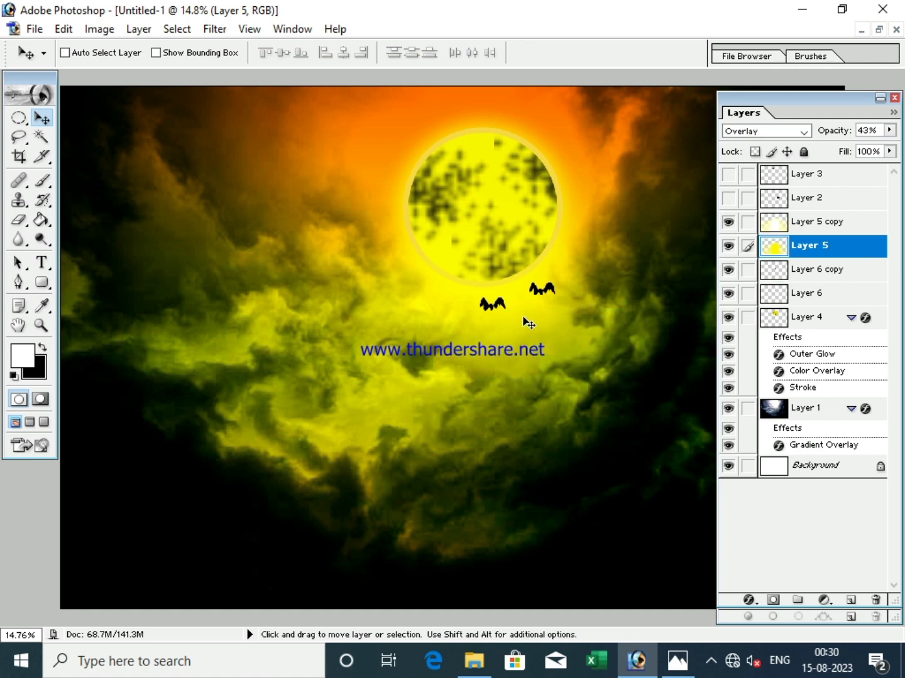
left_click(728, 294)
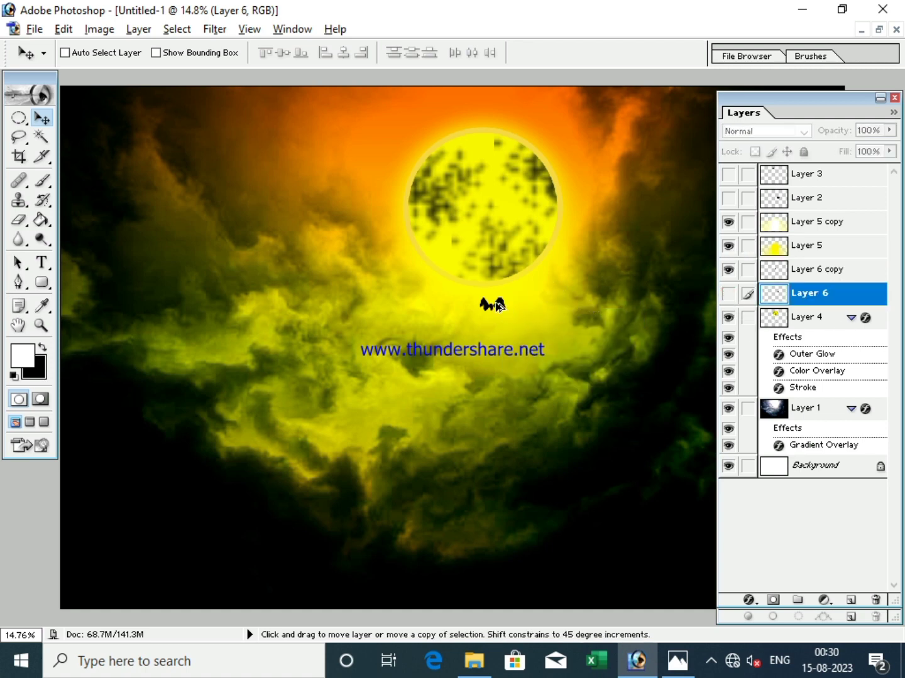
key("alt+bracketright")
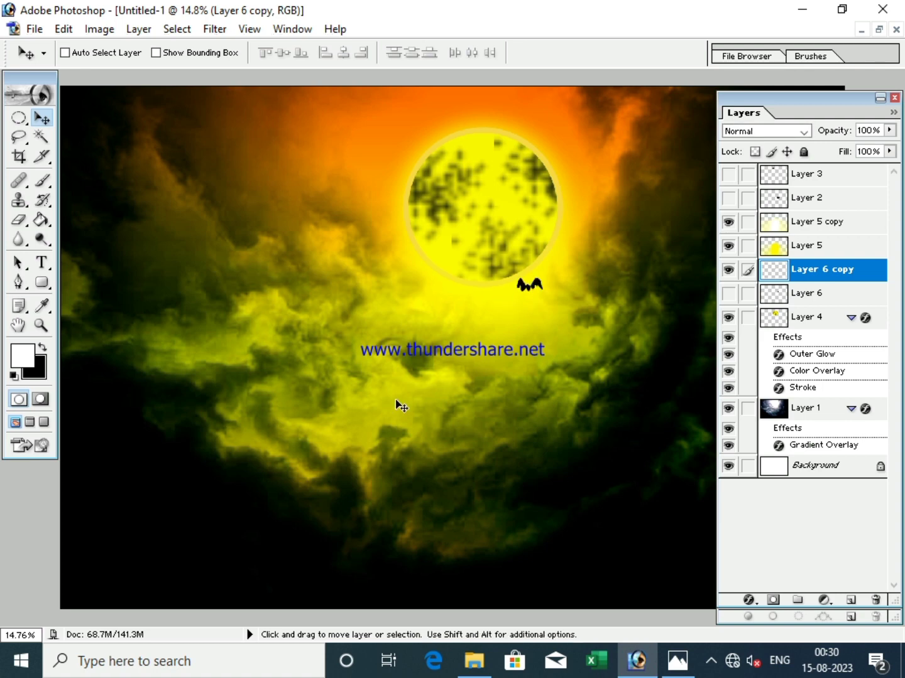
- Pen-draw a closed outline of a second bat just below the moon
key("p")
left_click(426, 316)
left_click(456, 297)
left_click(479, 320)
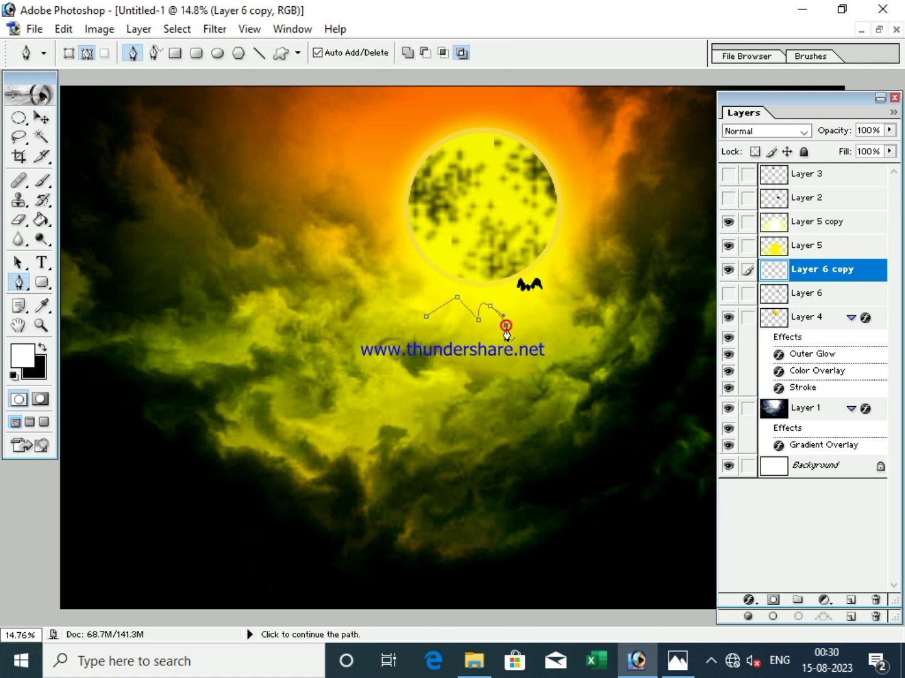
left_click(529, 307)
left_click(529, 330)
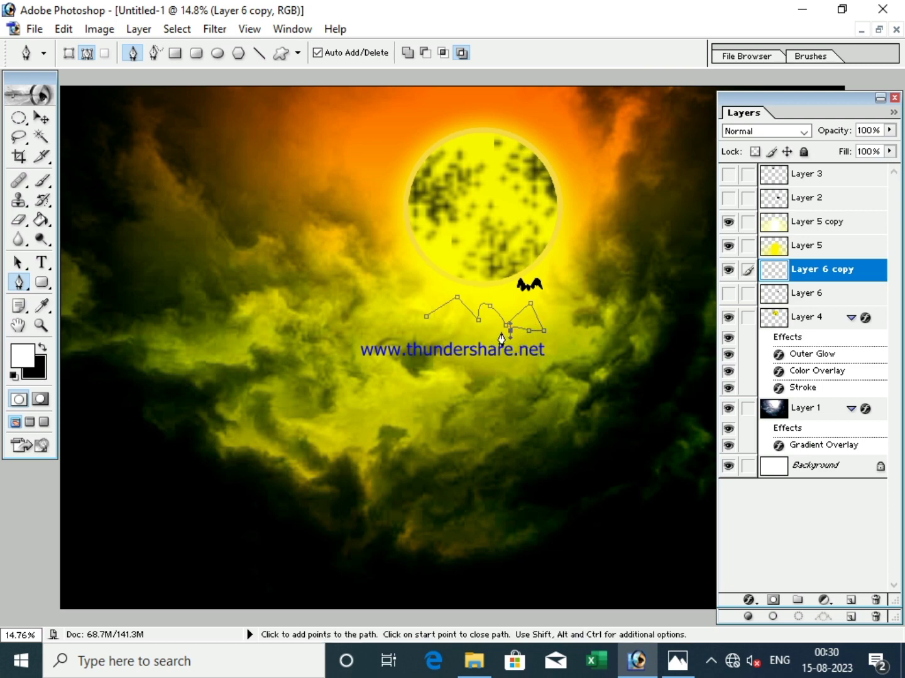
left_click(500, 330)
left_click(460, 313)
left_click(461, 323)
left_click(427, 327)
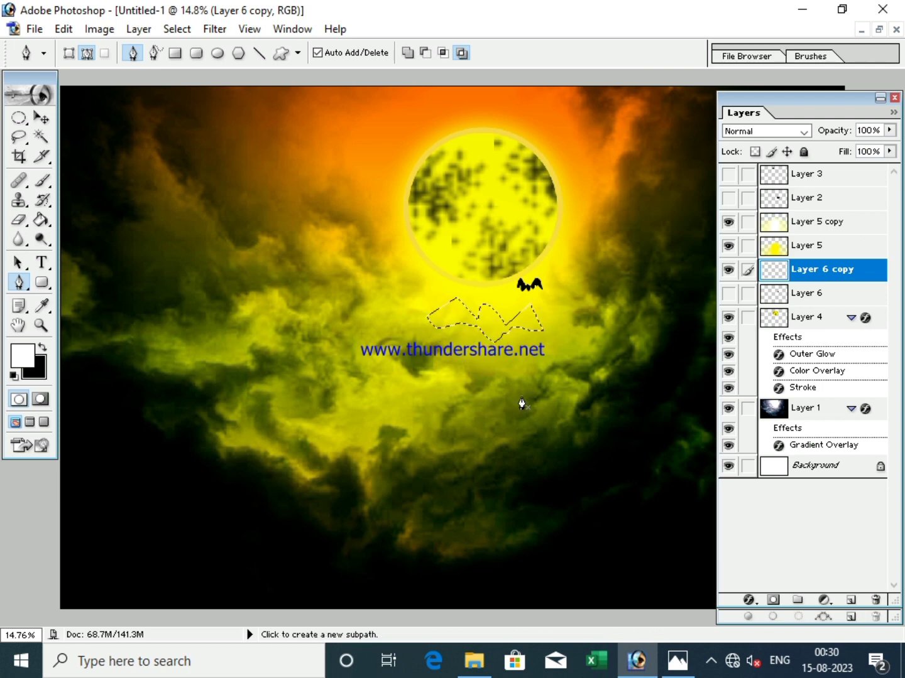
- Fill the bat outline black on new Layer 7 and shrink it to about a quarter
left_click(797, 616)
left_click(851, 600)
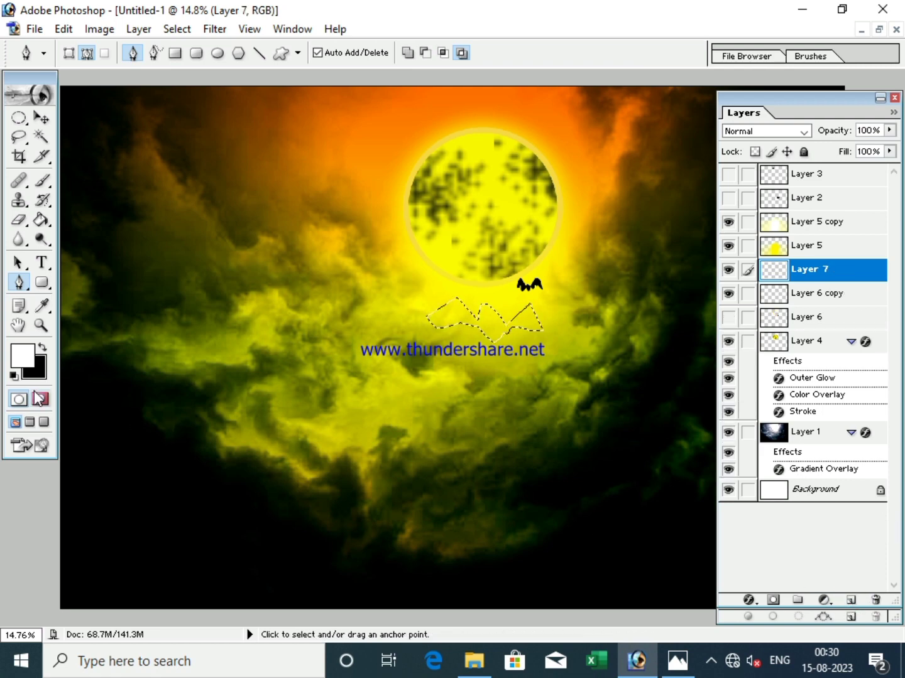
key("ctrl+BackSpace")
key("ctrl+d")
left_click(44, 126)
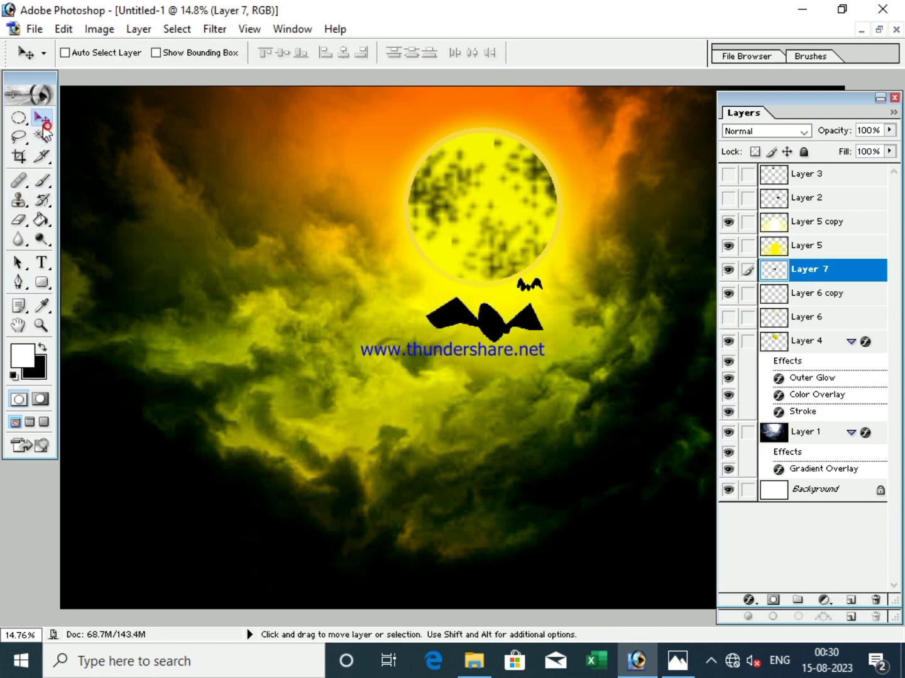
key("ctrl+t")
mouse_move(543, 333)
left_mouse_down()
mouse_move(457, 308)
mouse_move(474, 339)
left_mouse_up()
key("Return")
- Hide the Layer 6 copy bat and reselect Layer 7, undoing an unwanted extra copy
left_click(528, 288, "ctrl")
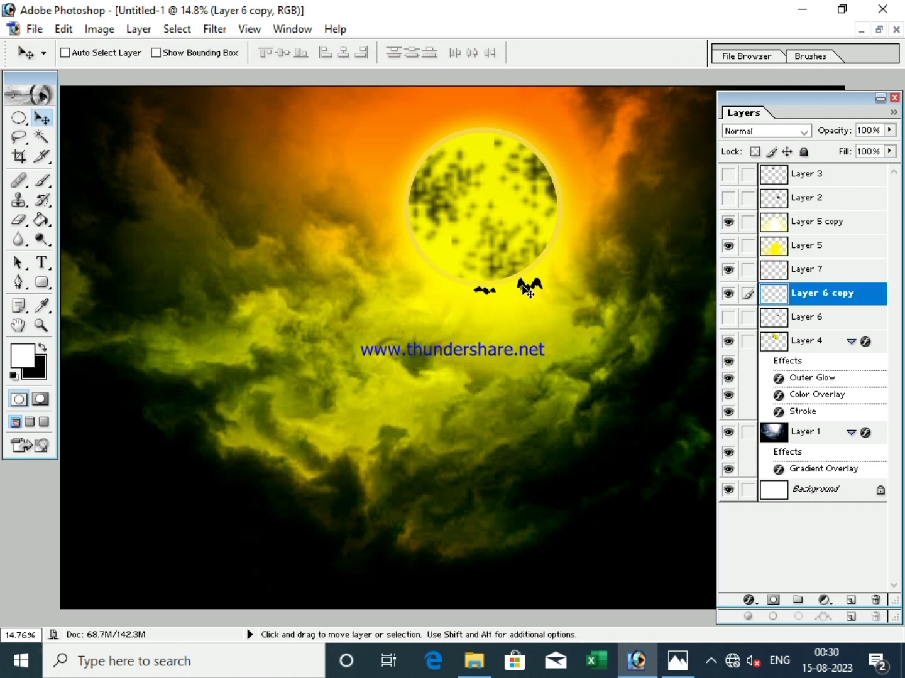
left_click(727, 294)
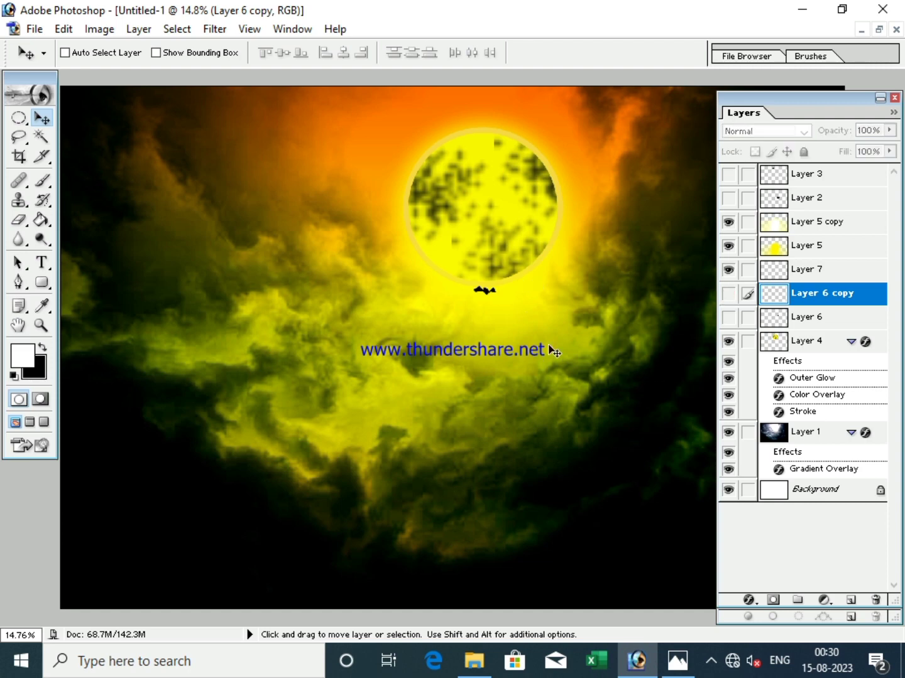
key("alt")
left_click(514, 298, "alt")
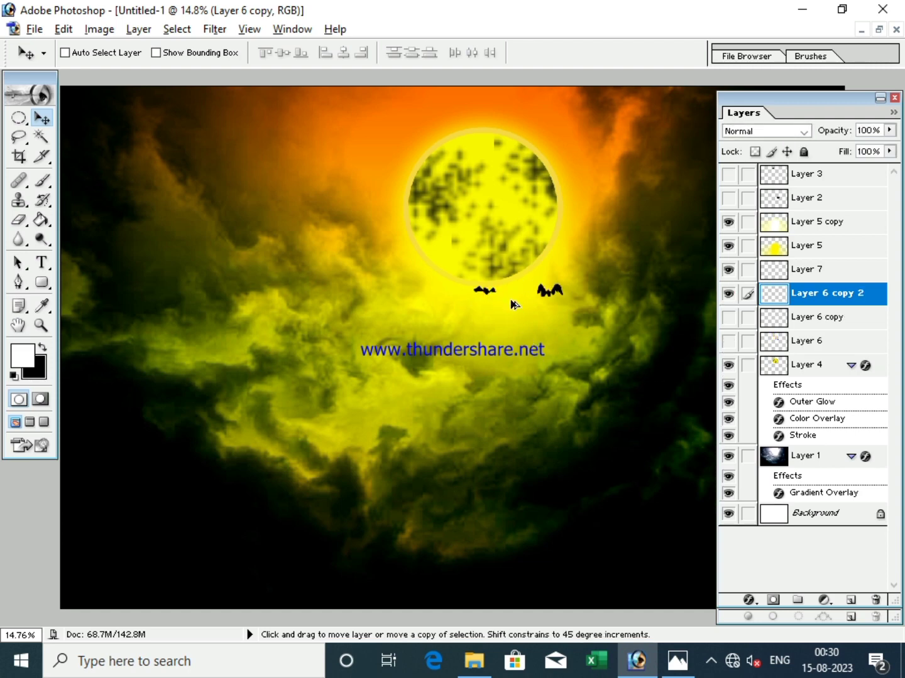
key("ctrl+z")
- Place a copy of the Layer 7 bat beside the first, enlarged to 149%
mouse_move(514, 318)
left_mouse_down()
mouse_move(514, 292)
mouse_move(539, 295)
left_mouse_up()
key("ctrl+t")
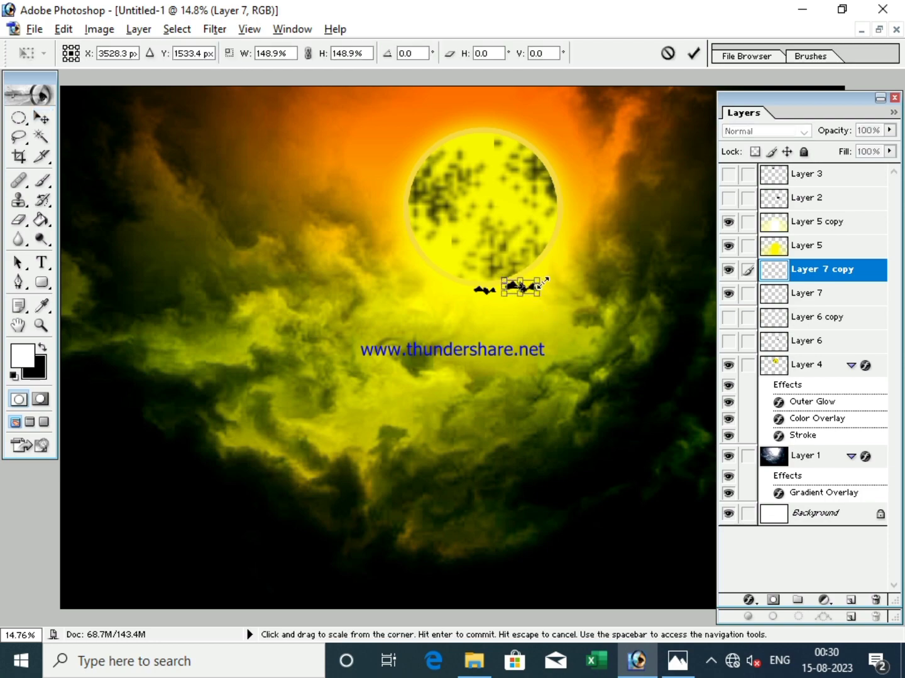
key("Return")
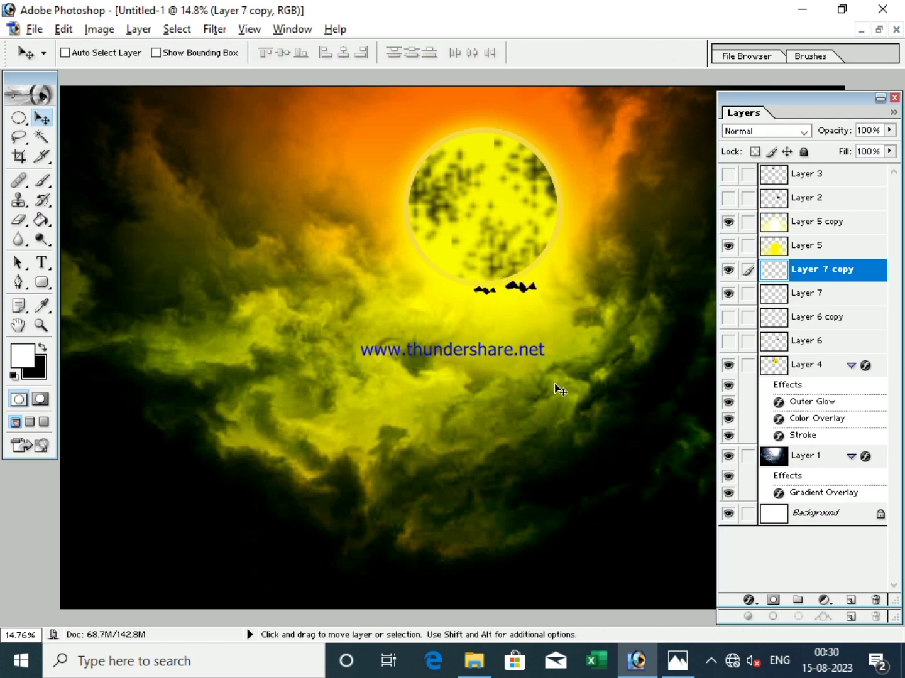
key("ctrl+minus")
key("ctrl+minus")
scroll(552, 393, "up", 1)
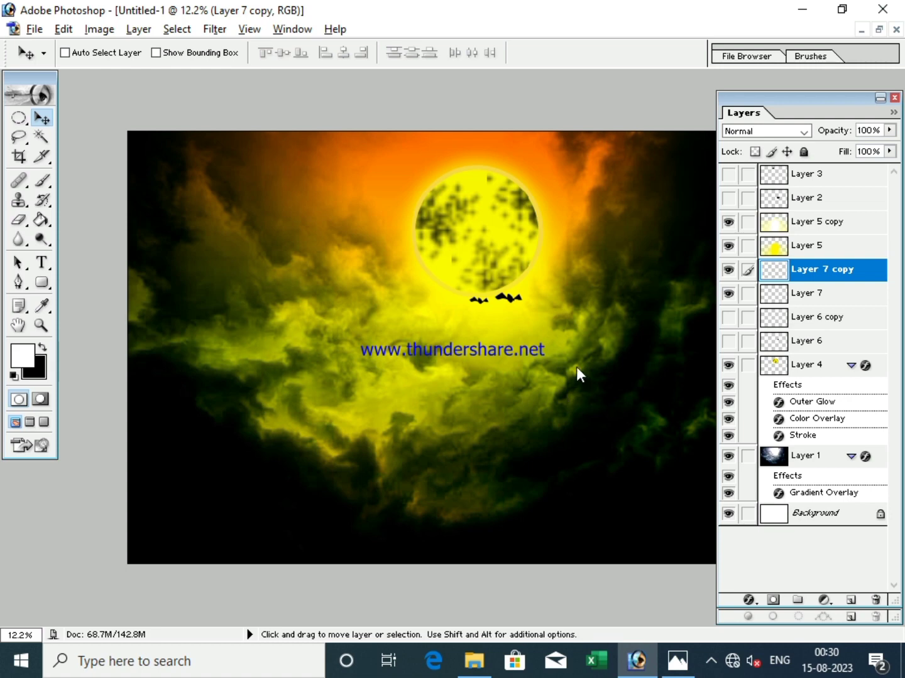
scroll(576, 370, "down", 1)
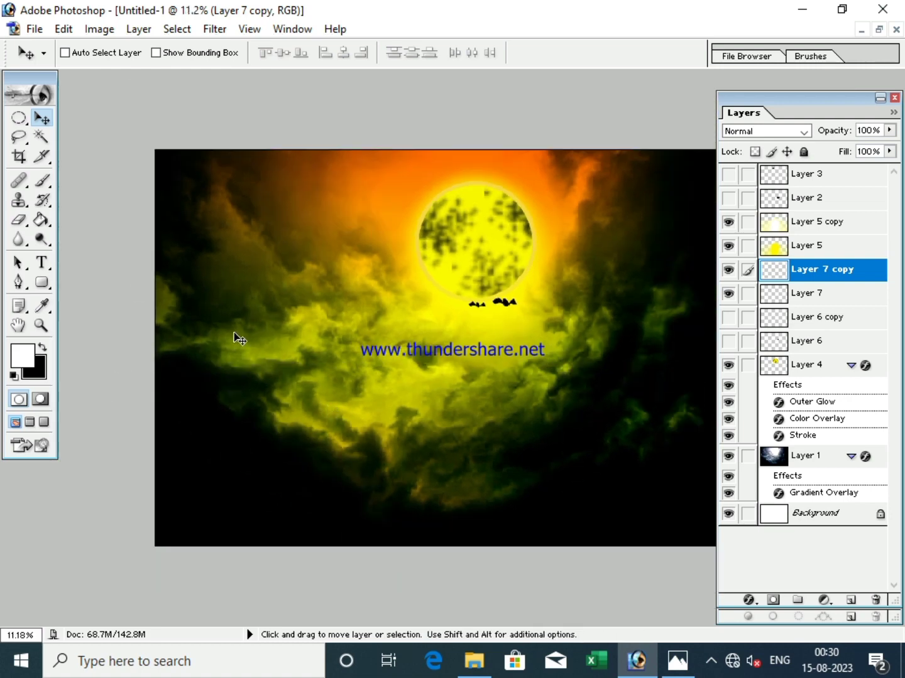
scroll(755, 227, "down", 1)
- Show the house on Layer 2, move it below the bats and scale it down slightly
left_click(728, 200)
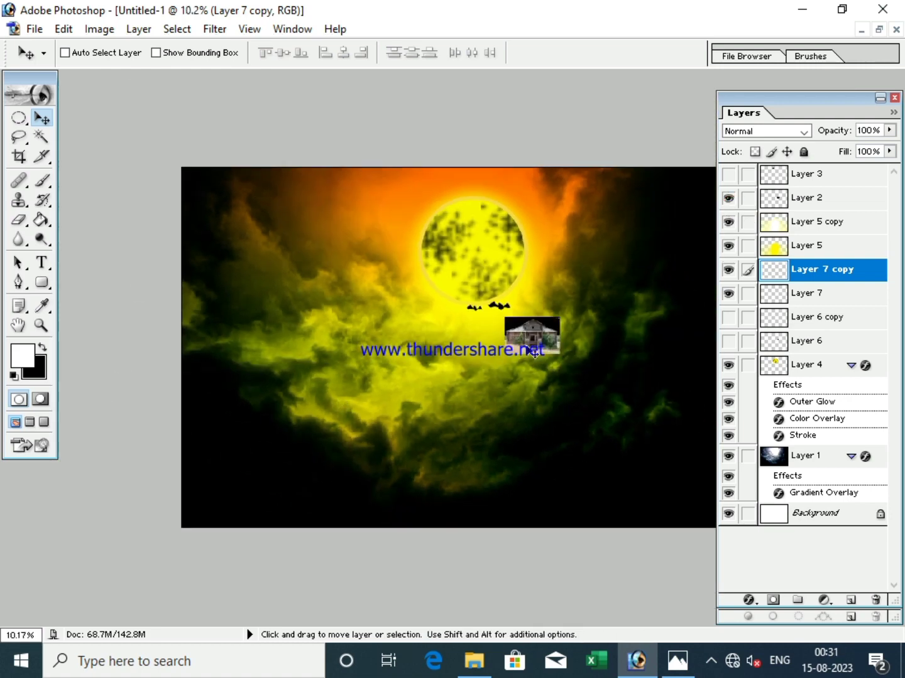
right_click(530, 334)
left_click(571, 357)
mouse_move(539, 350)
left_mouse_down()
mouse_move(338, 350)
mouse_move(606, 504)
mouse_move(559, 488)
mouse_move(559, 511)
left_mouse_up()
key("ctrl+t")
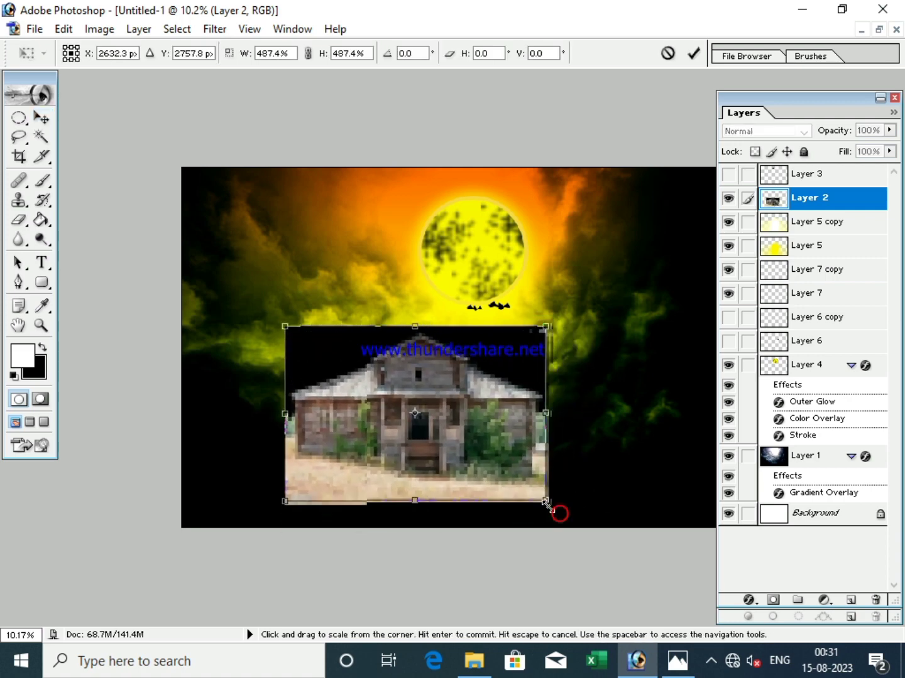
left_click_drag(447, 431, 521, 430)
key("Return")
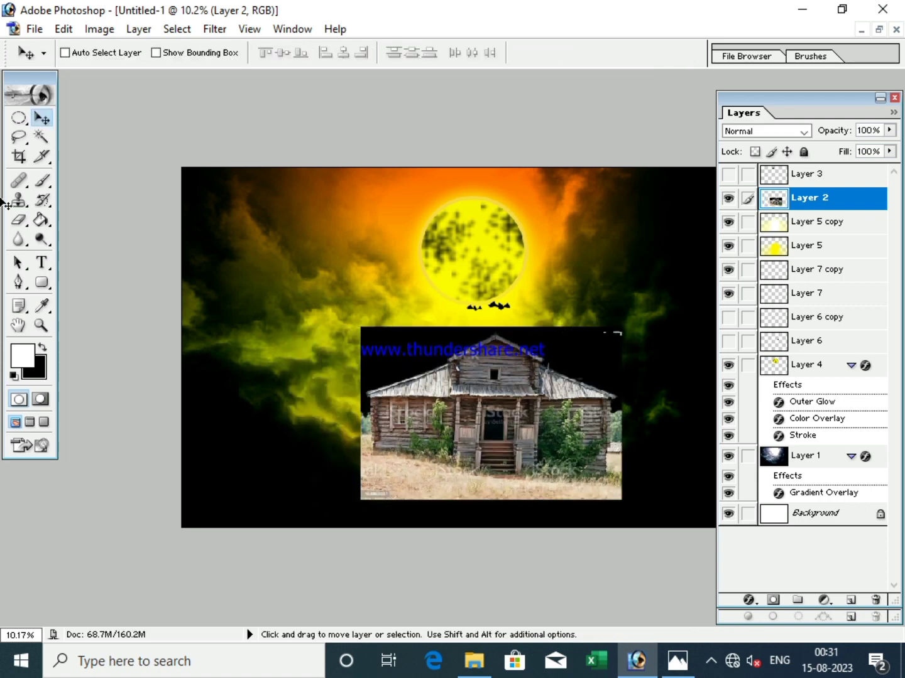
- Magic Wand-select the black area around the house and remove it
left_click(41, 137)
left_click(443, 361)
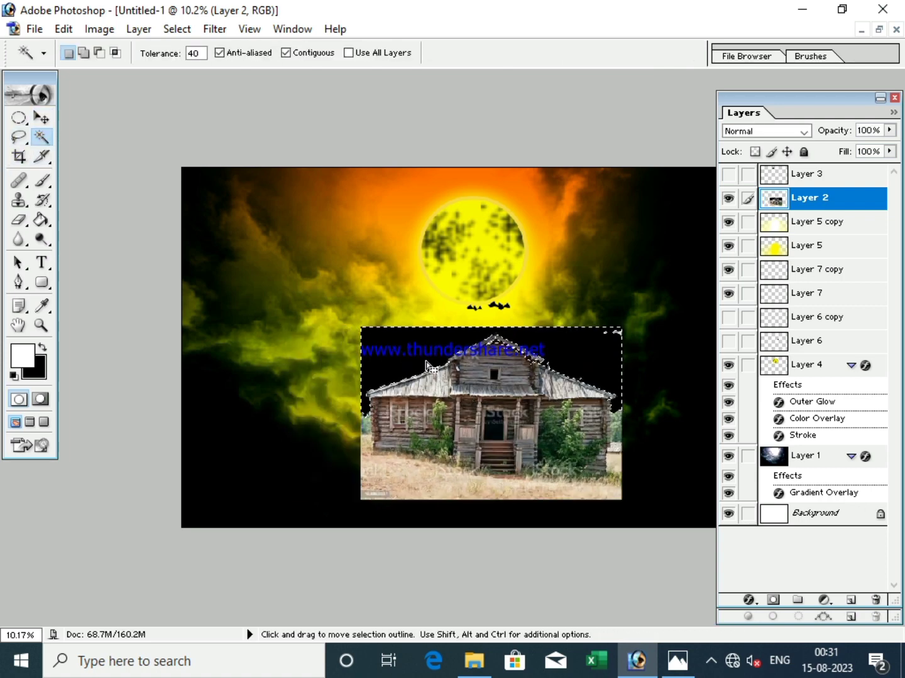
key("ctrl+d")
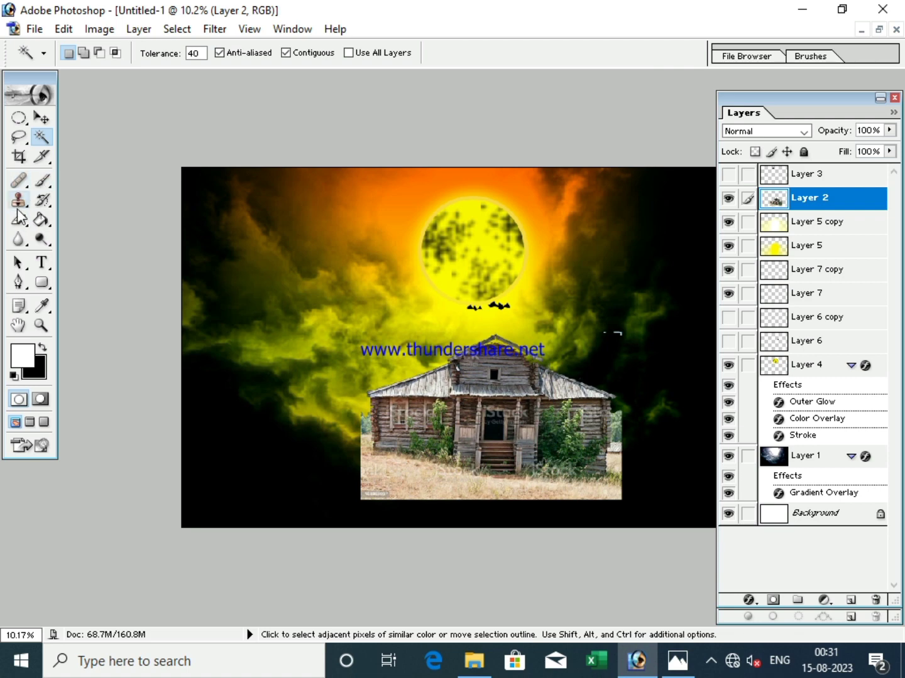
left_click(19, 219)
right_click(387, 487)
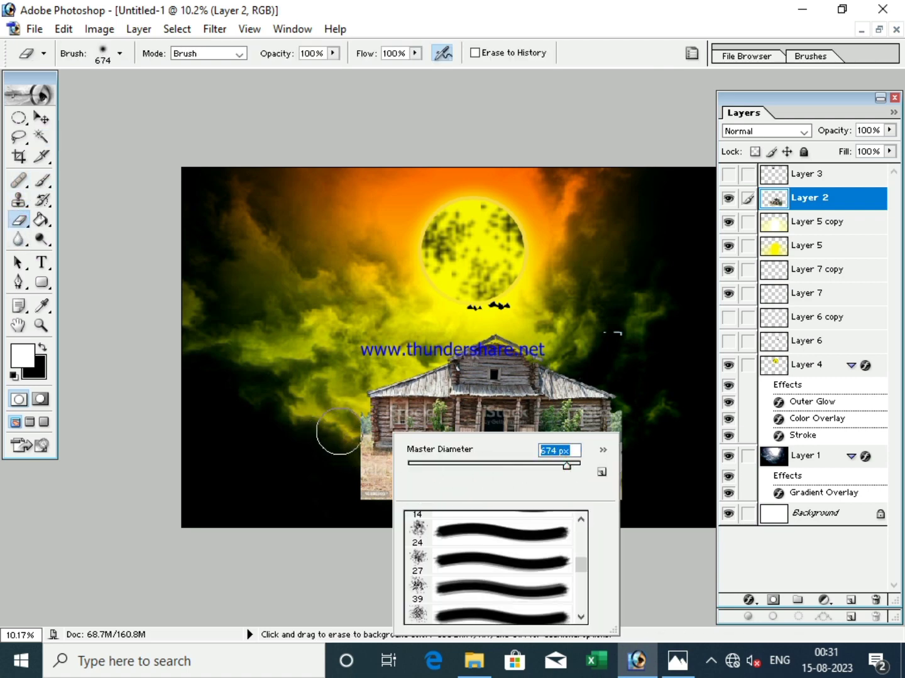
- Softly erase the house's lower edges and centre the house horizontally on the canvas
key("Return")
mouse_move(339, 431)
left_mouse_down()
mouse_move(354, 490)
mouse_move(389, 482)
mouse_move(474, 515)
mouse_move(630, 462)
mouse_move(632, 439)
mouse_move(525, 495)
mouse_move(408, 492)
mouse_move(449, 487)
mouse_move(387, 461)
left_mouse_up()
left_click(40, 121)
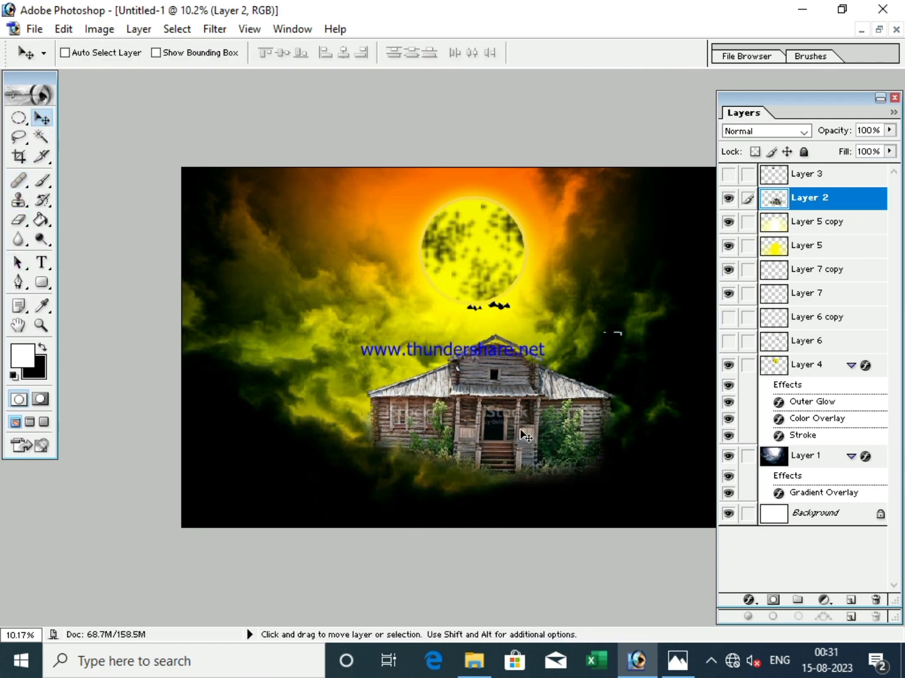
key("ctrl+a")
left_click(343, 54)
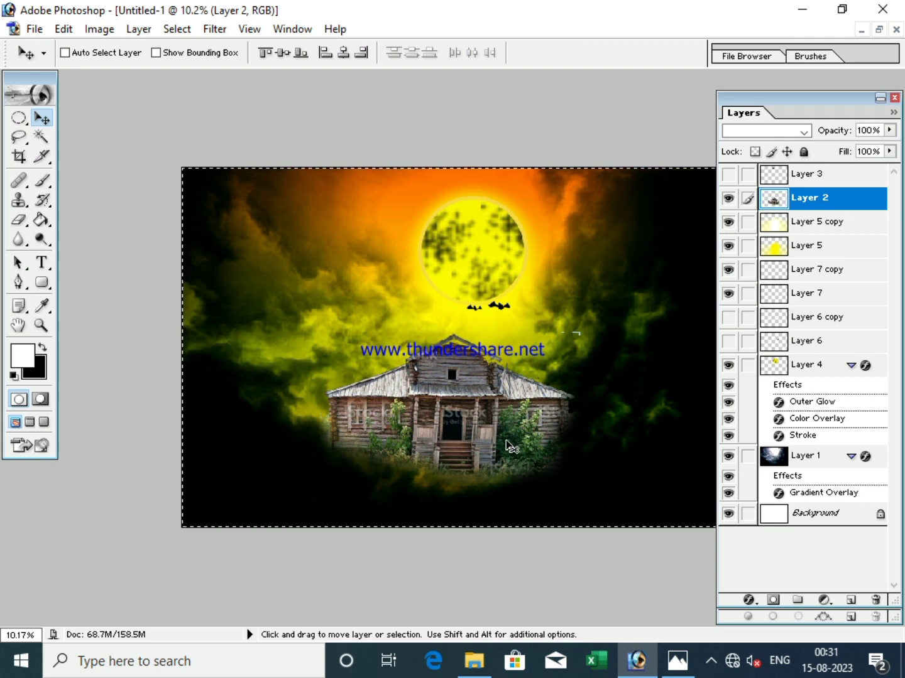
key("ctrl+d")
left_click(176, 29)
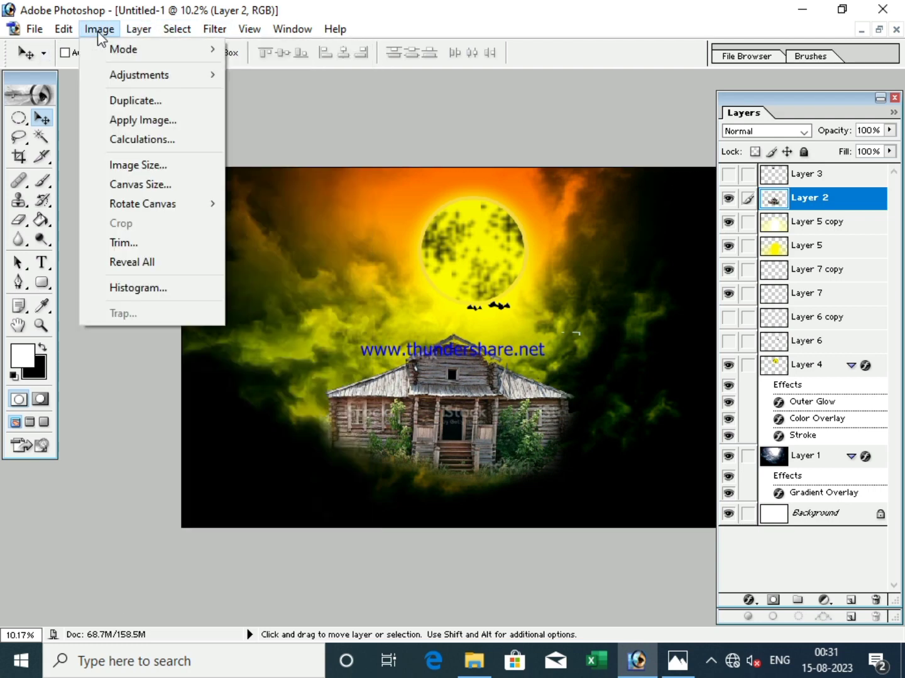
- Apply Brightness/Contrast of −73 brightness and −43 contrast to the house layer
mouse_move(139, 75)
left_click(302, 190)
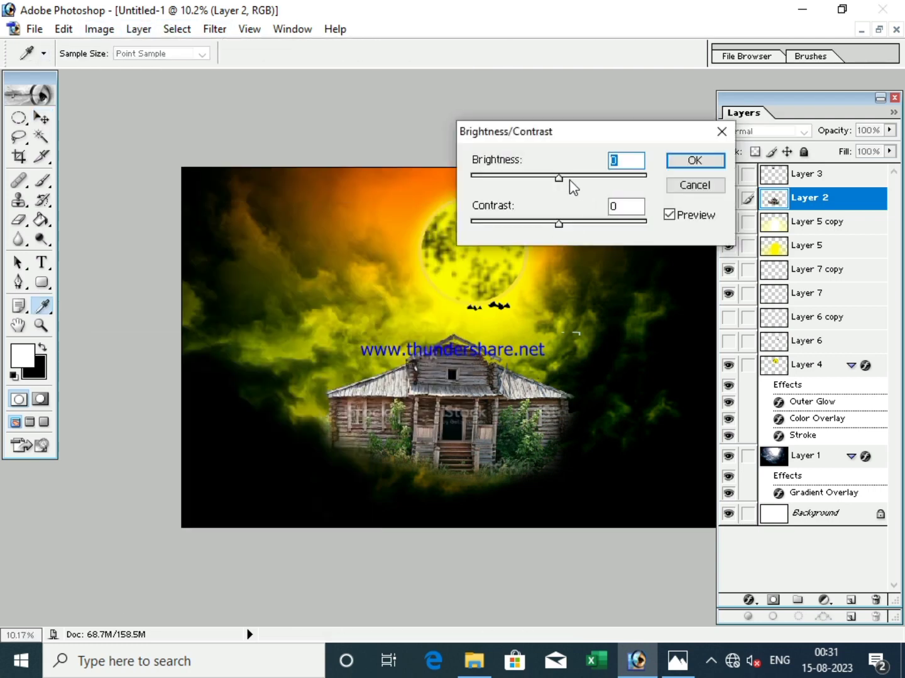
left_click_drag(559, 177, 493, 179)
left_click_drag(568, 226, 509, 230)
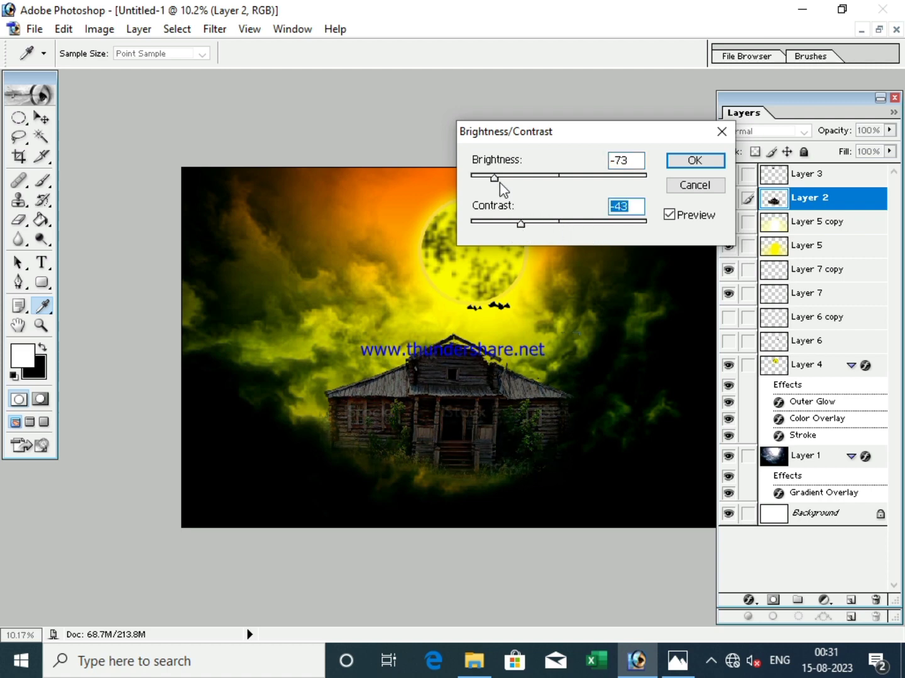
mouse_move(500, 183)
left_mouse_down()
mouse_move(506, 191)
mouse_move(483, 189)
left_mouse_up()
left_click(691, 161)
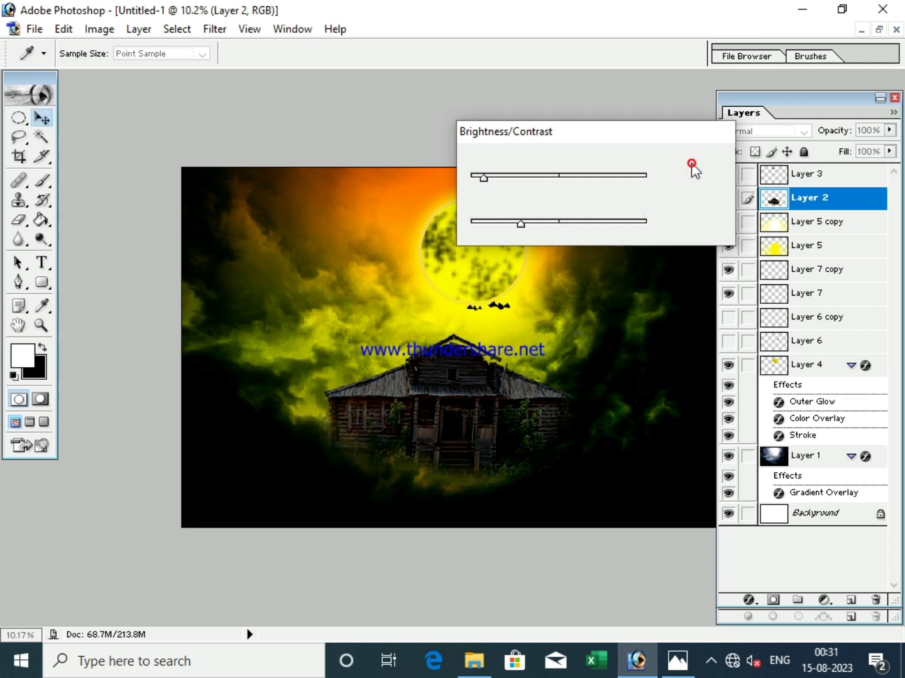
key("v")
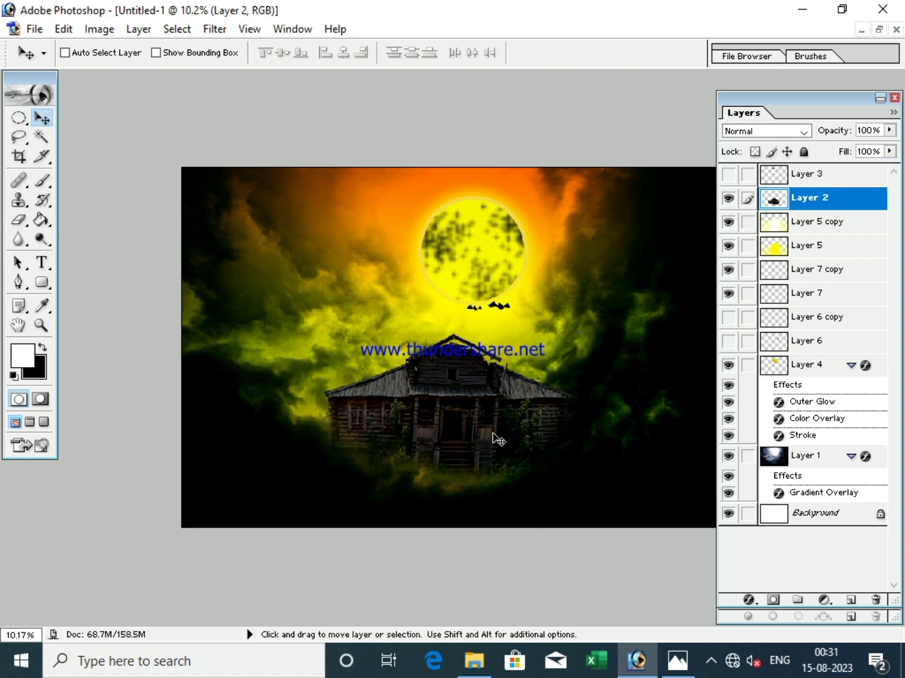
- Add a Gradient Overlay to the house layer's style
double_click(868, 199)
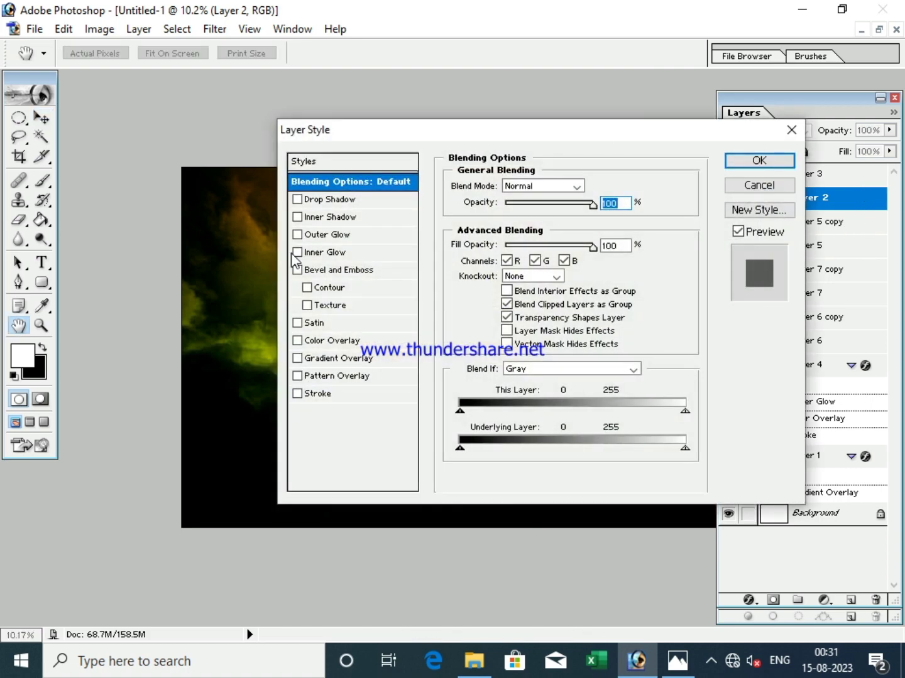
left_click(332, 358)
left_click_drag(691, 129, 220, 64)
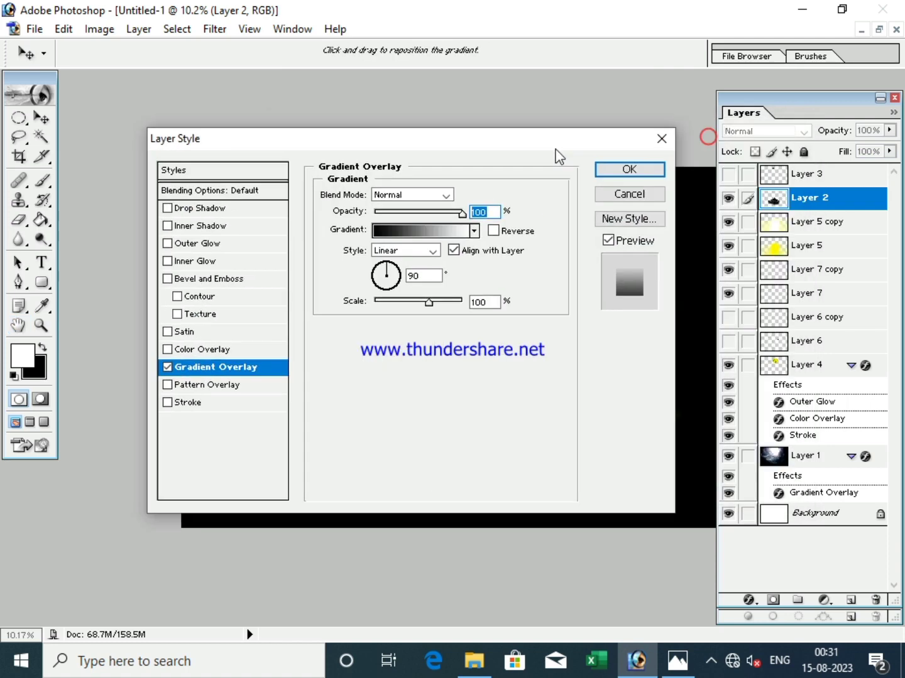
left_click(109, 162)
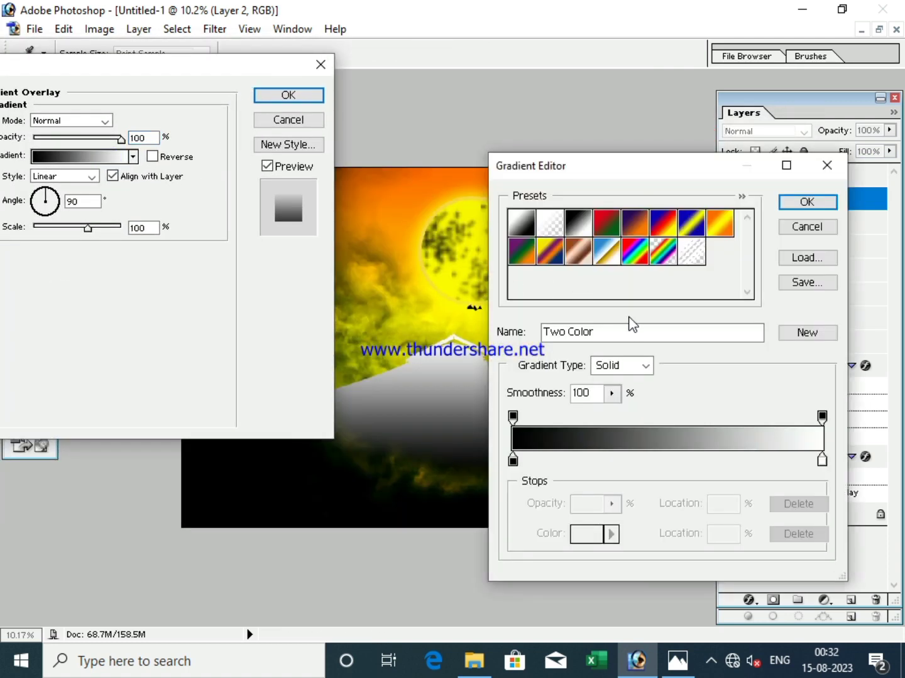
- Set the overlay gradient to run from black to bright yellow
double_click(513, 461)
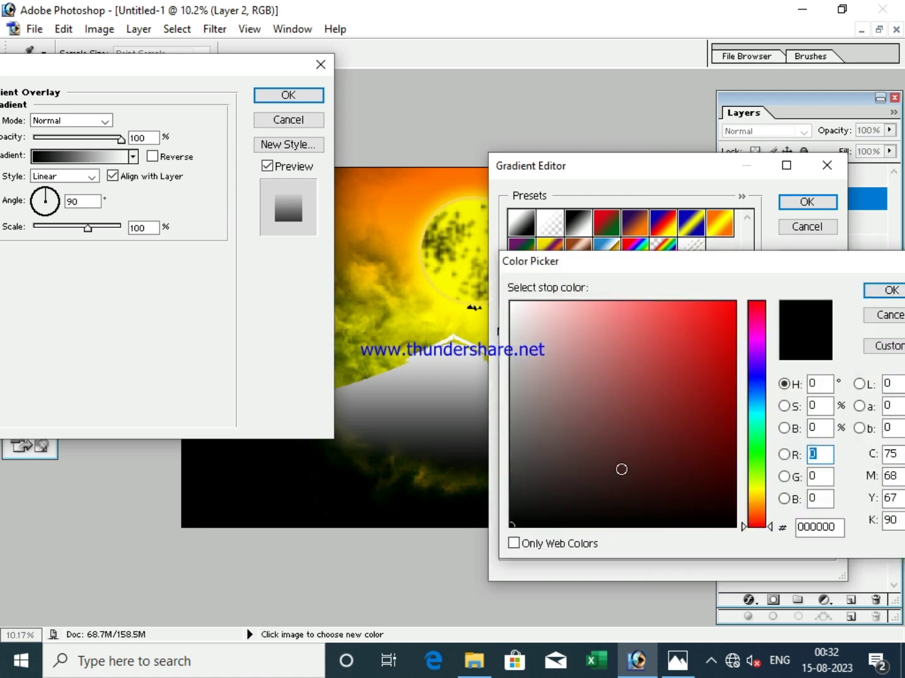
left_click(889, 319)
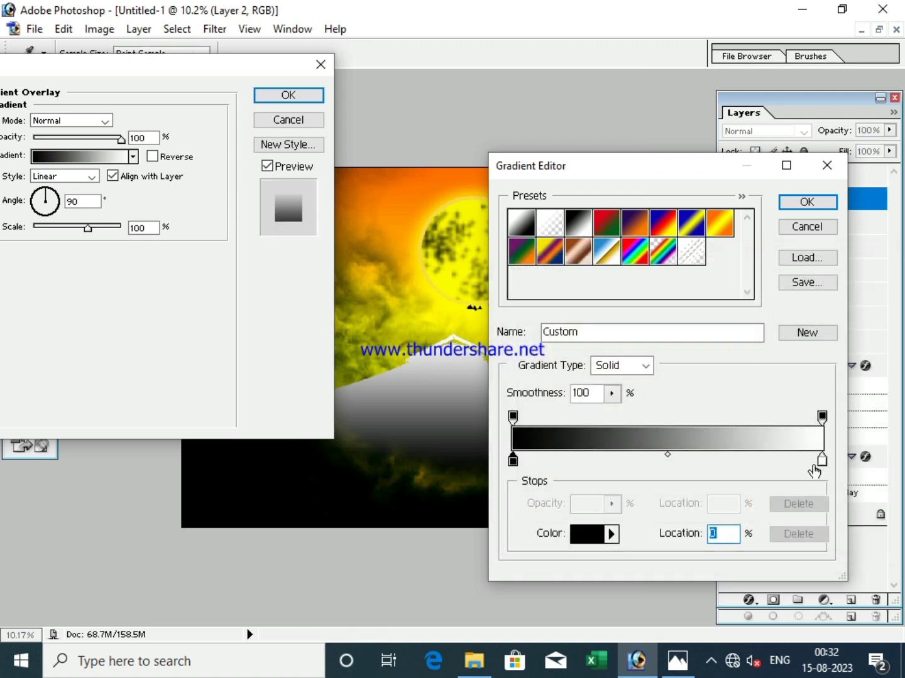
left_click(821, 461)
left_click_drag(757, 510, 756, 491)
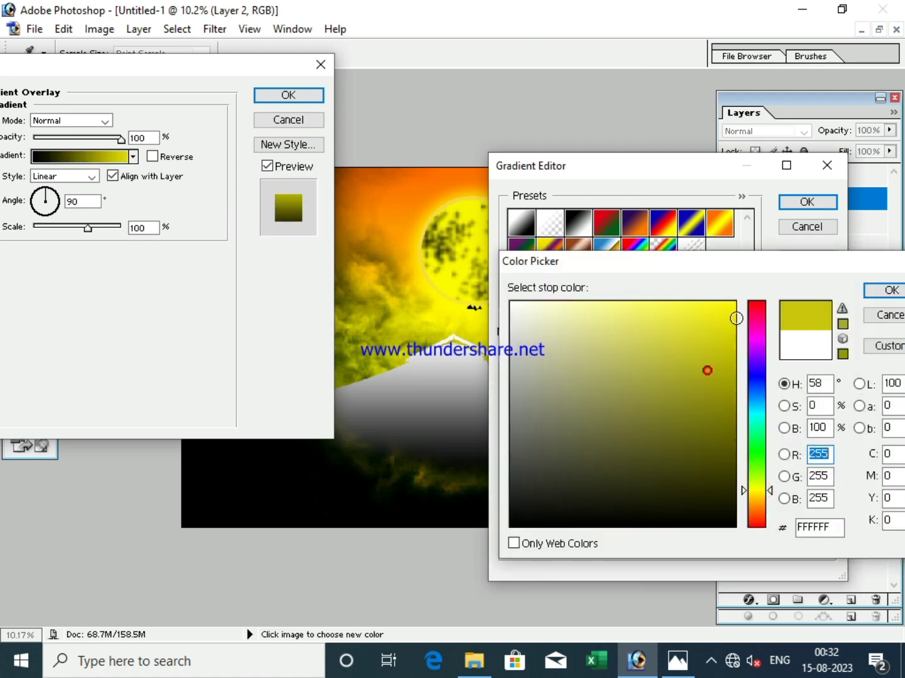
left_click(734, 303)
left_click(890, 290)
left_click(807, 201)
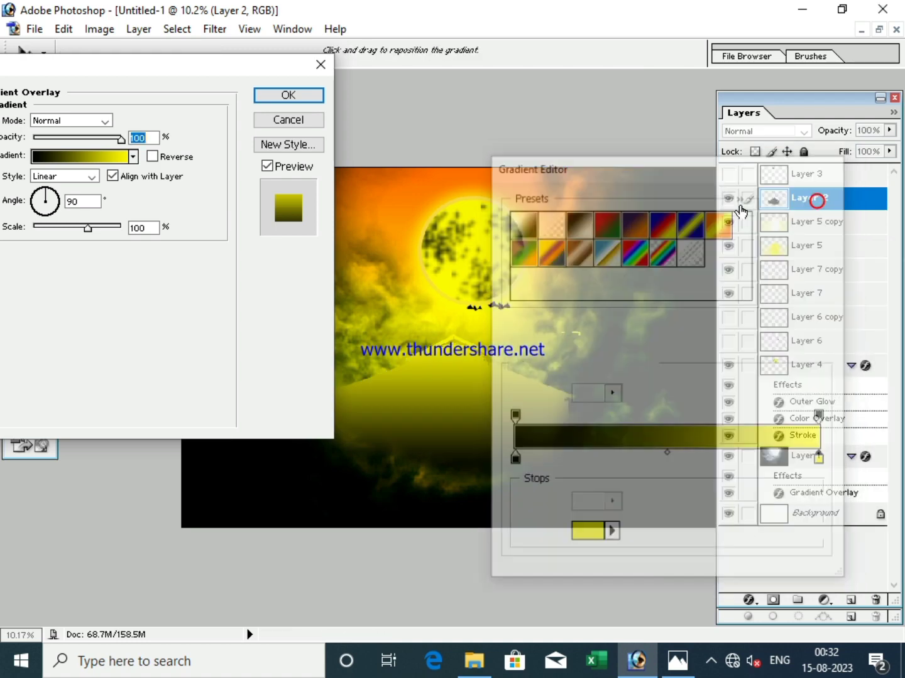
left_click_drag(181, 66, 247, 92)
left_click(167, 147)
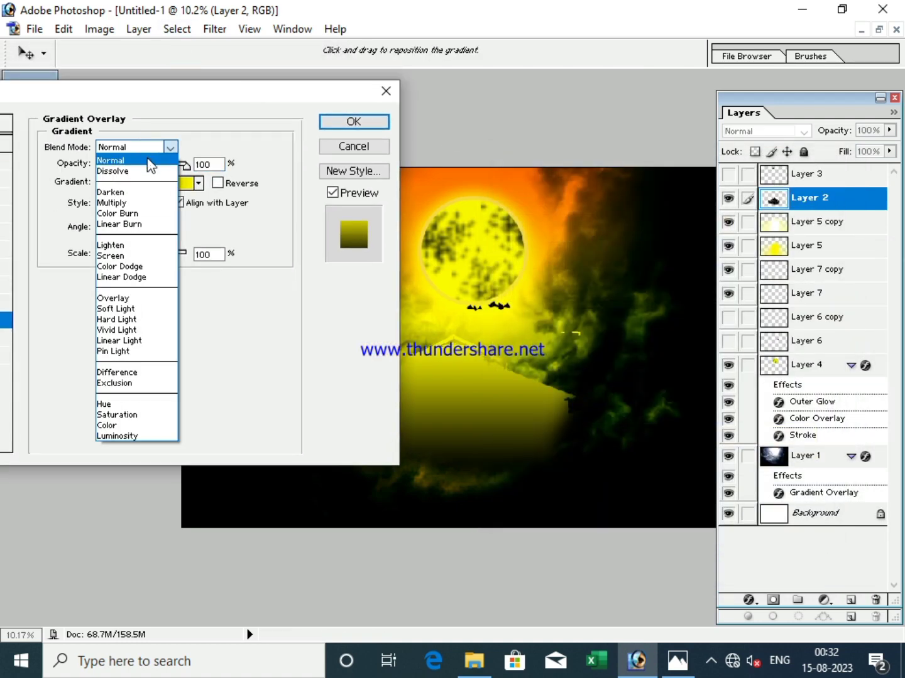
- Set the overlay to Multiply mode, 150% scale and Diamond gradient style
left_click(129, 202)
left_click_drag(154, 254, 175, 255)
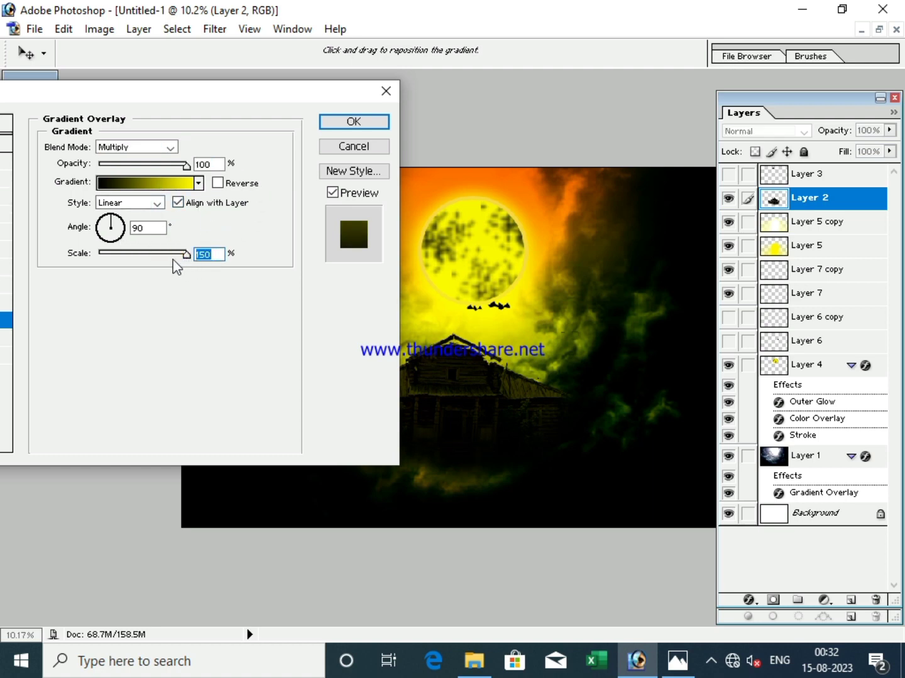
left_click(157, 202)
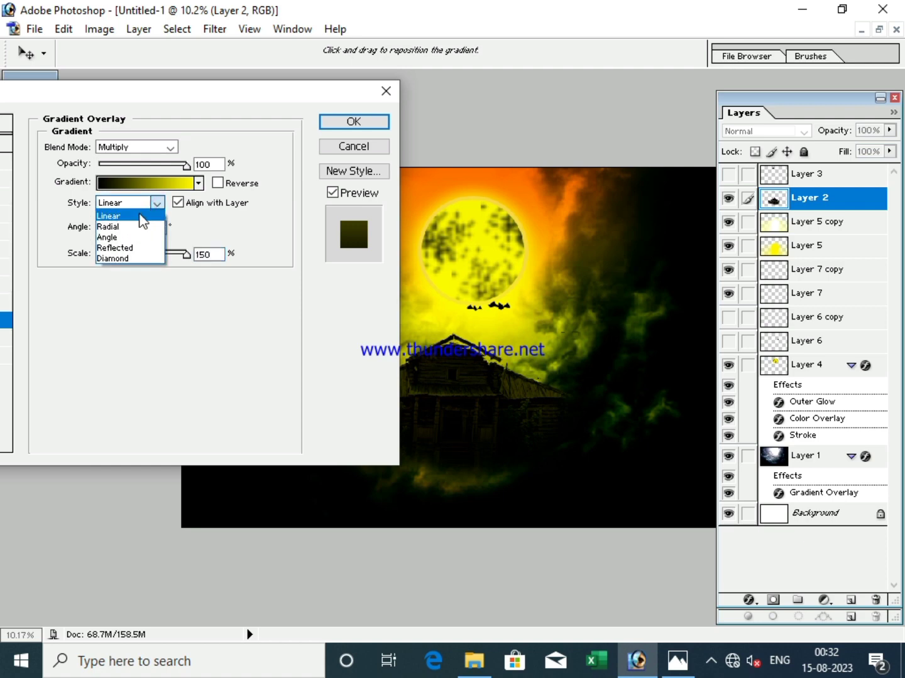
left_click(132, 223)
left_click(160, 201)
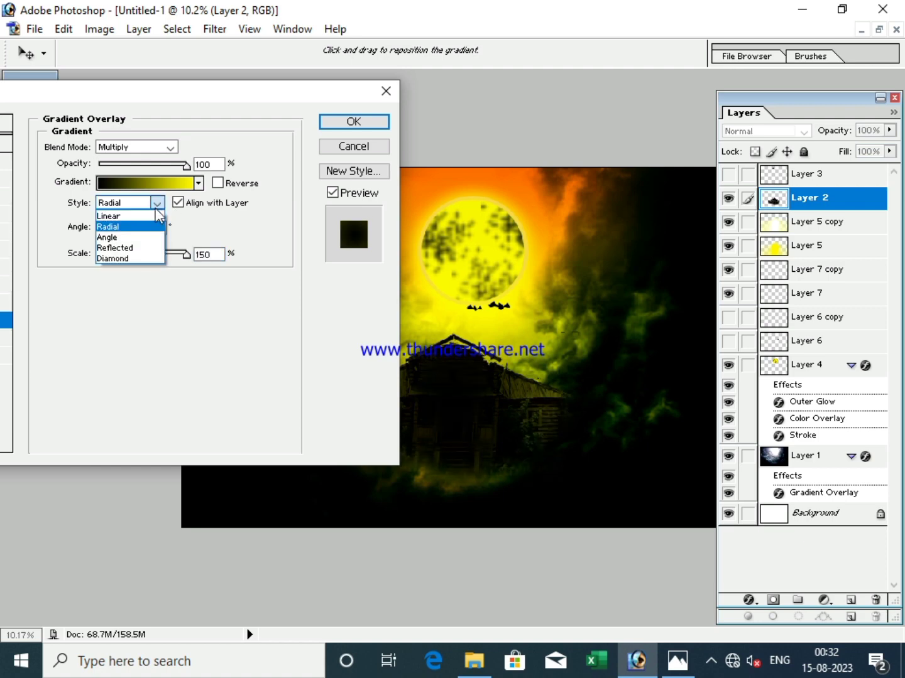
left_click(125, 235)
left_click(157, 201)
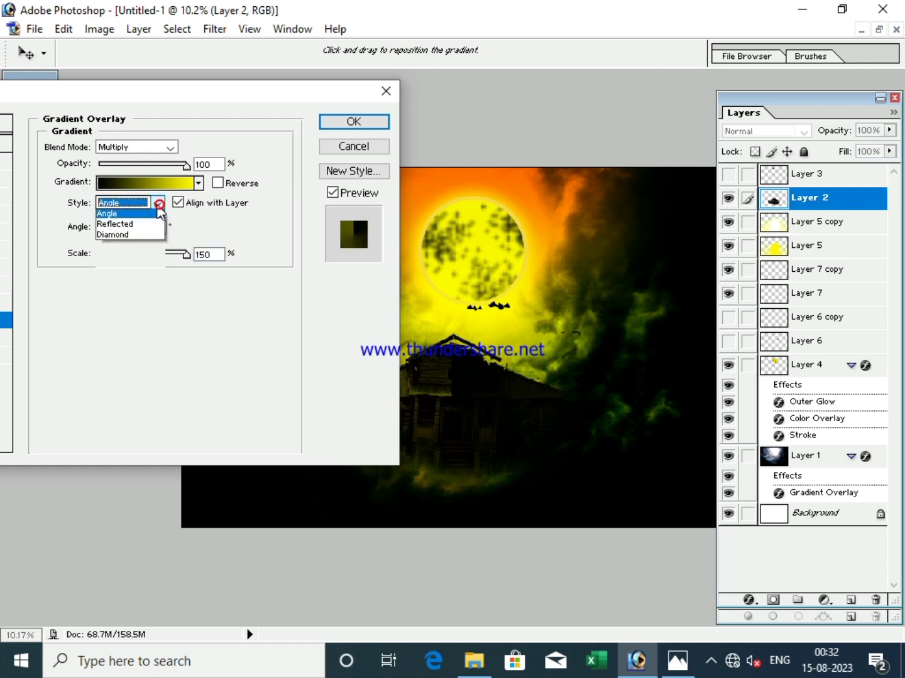
left_click(128, 248)
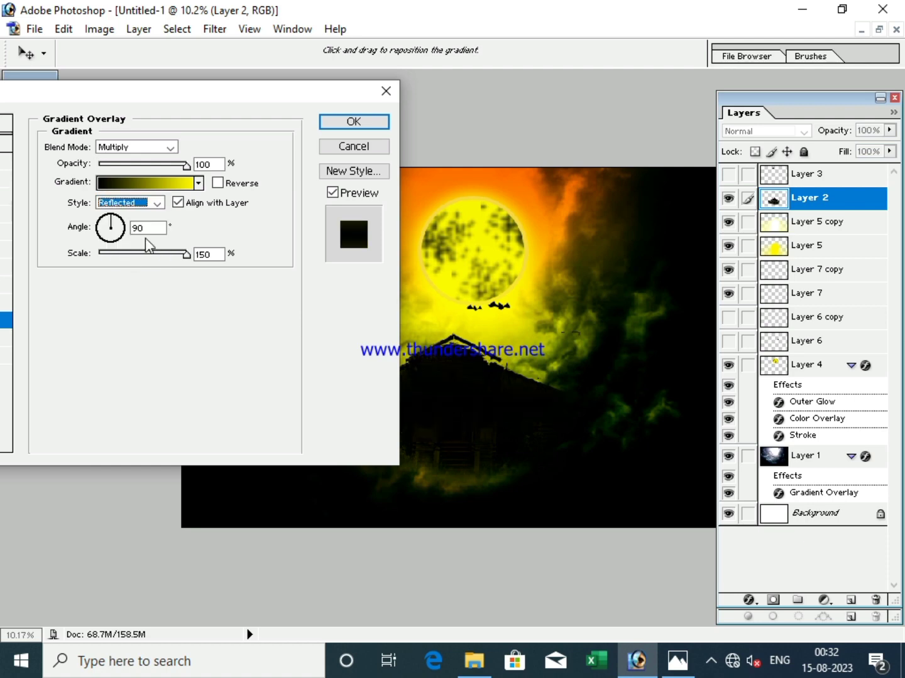
left_click(157, 203)
left_click(141, 257)
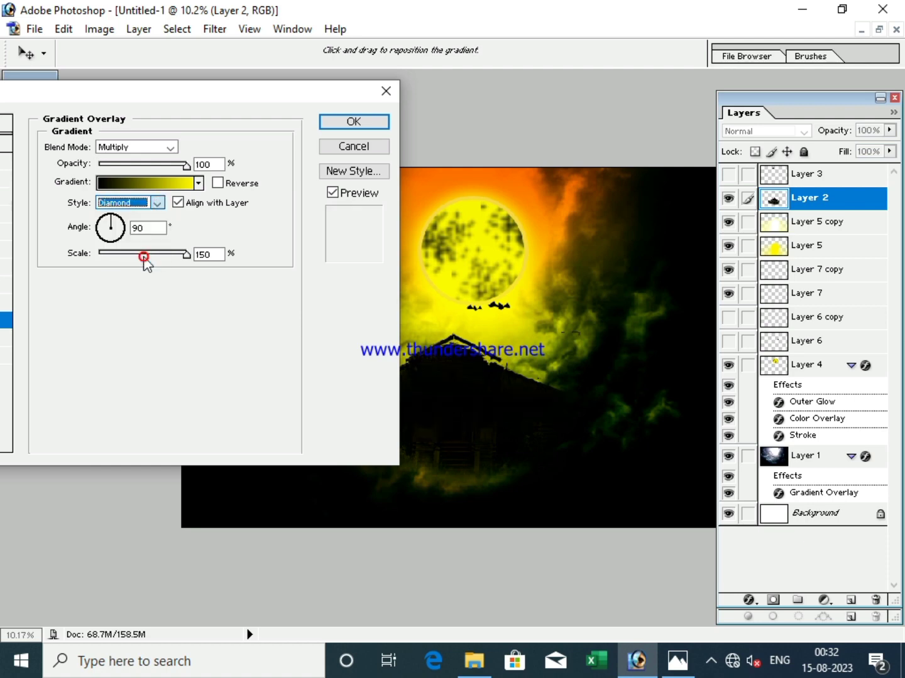
- Turn the Orange, Yellow, Orange preset into an all-yellow gradient and apply the overlay
left_click(198, 184)
left_click(92, 246)
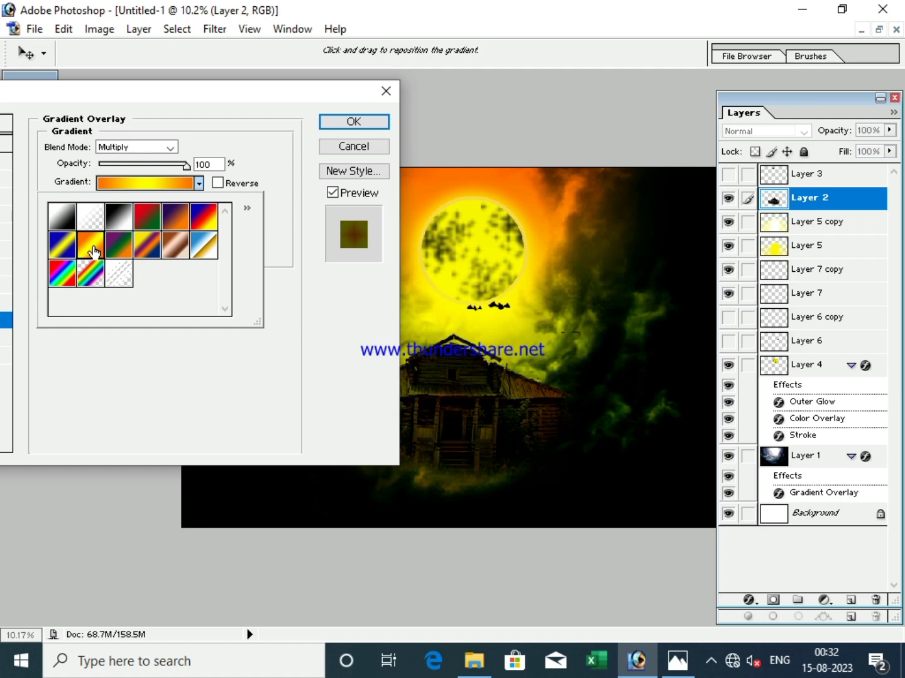
left_click(147, 187)
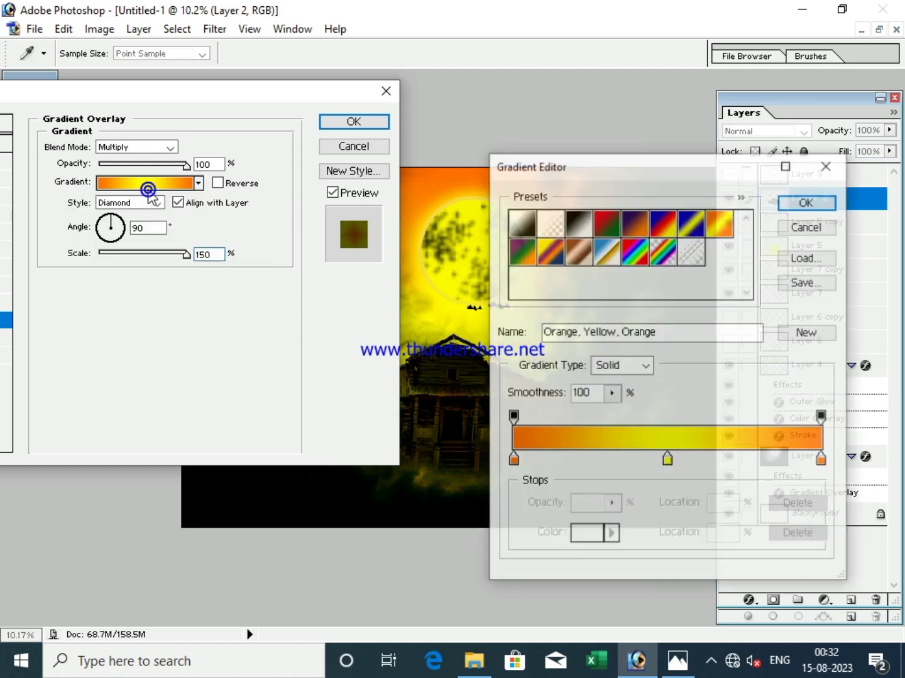
left_click_drag(514, 460, 500, 520)
left_click(822, 460)
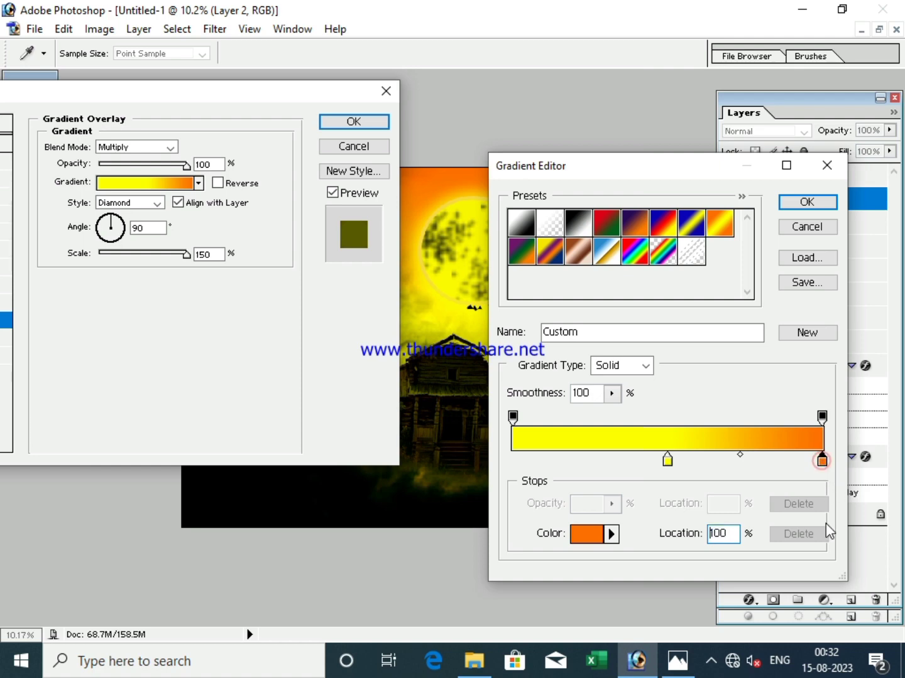
double_click(824, 463)
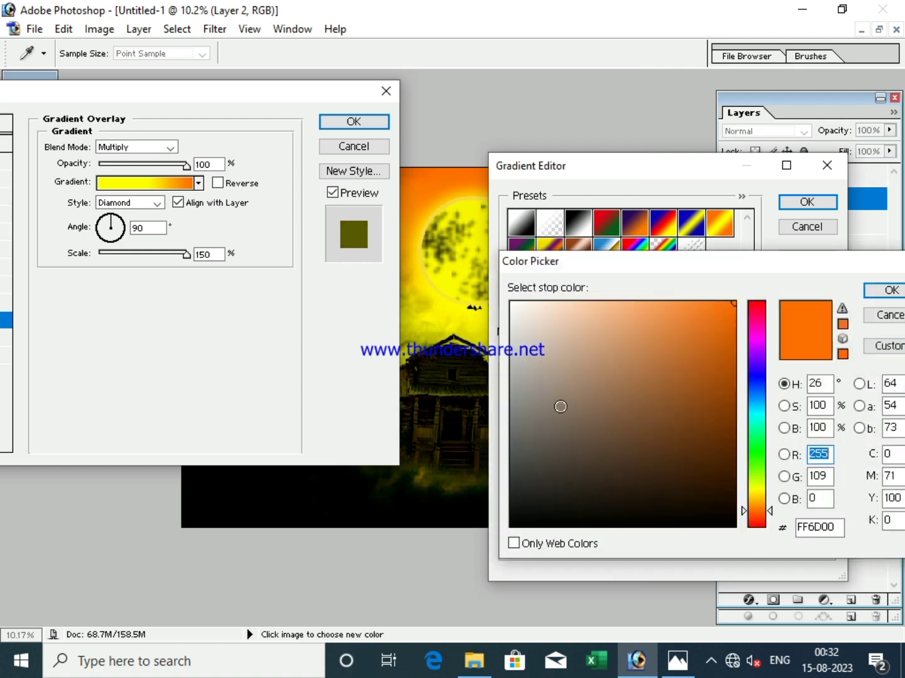
left_click(758, 489)
left_click(892, 291)
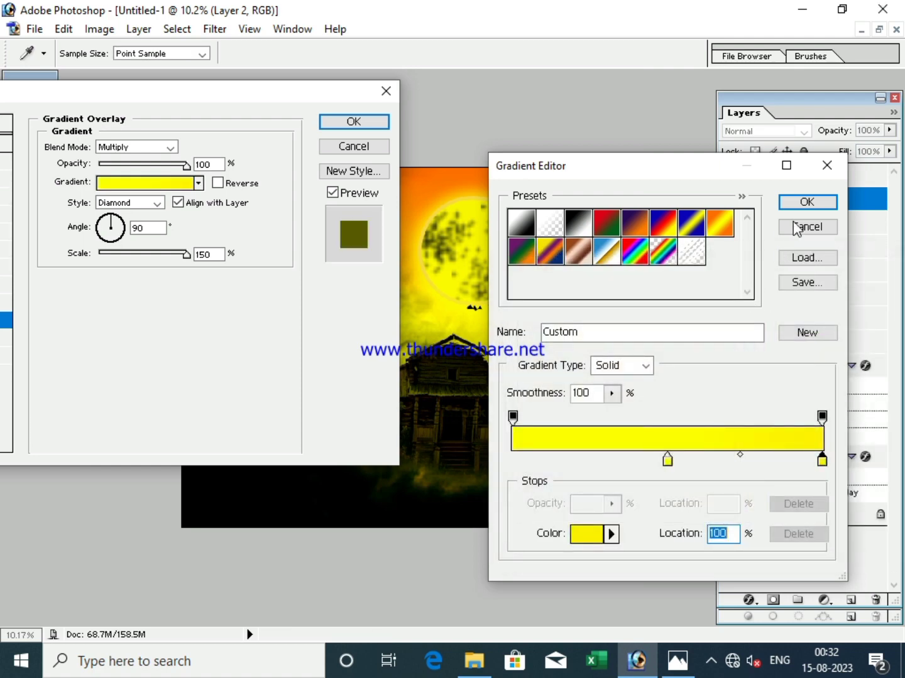
left_click(806, 201)
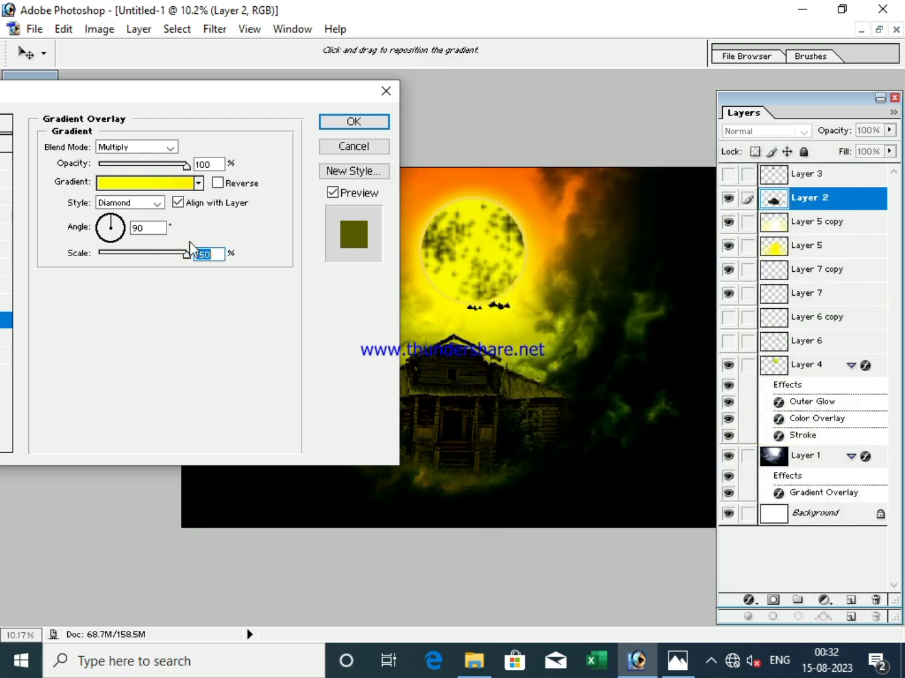
left_click(351, 123)
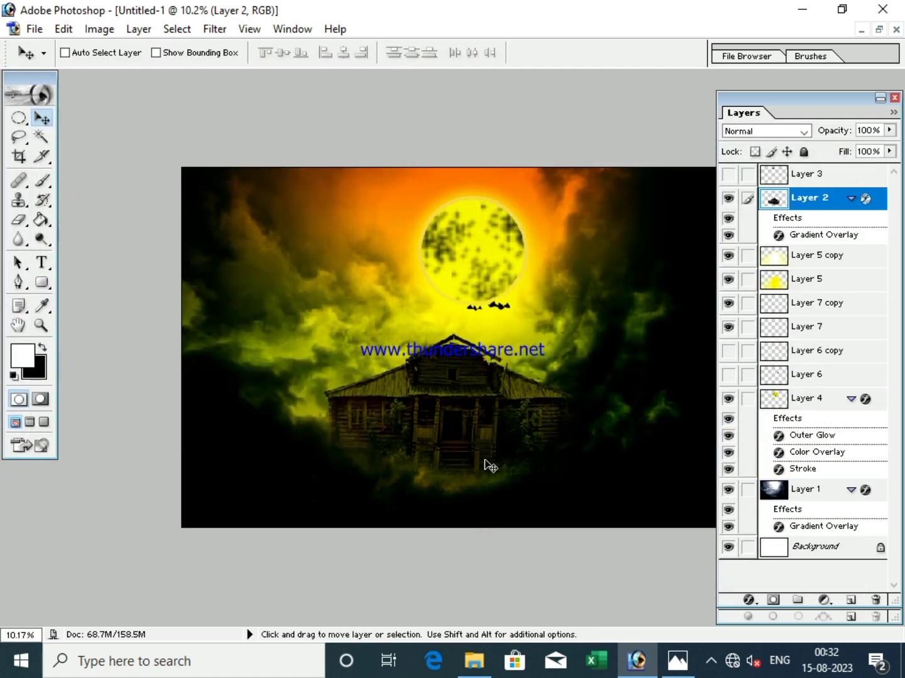
- Select Layer 10 in the Layers panel and add a layer mask to it
scroll(489, 458, "up", 2)
scroll(488, 452, "down", 1)
scroll(486, 444, "down", 1)
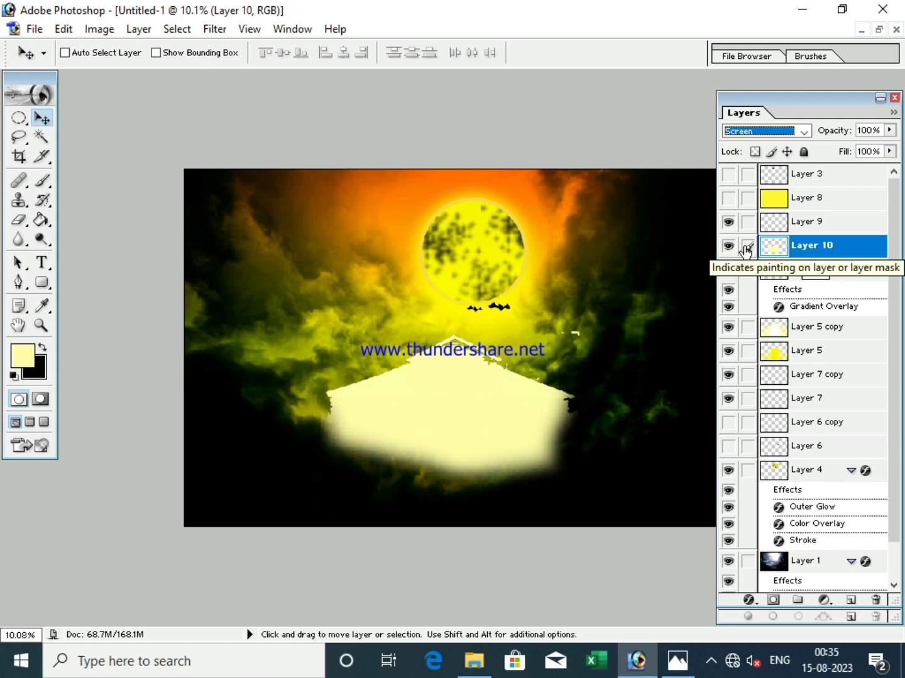
right_click(745, 247)
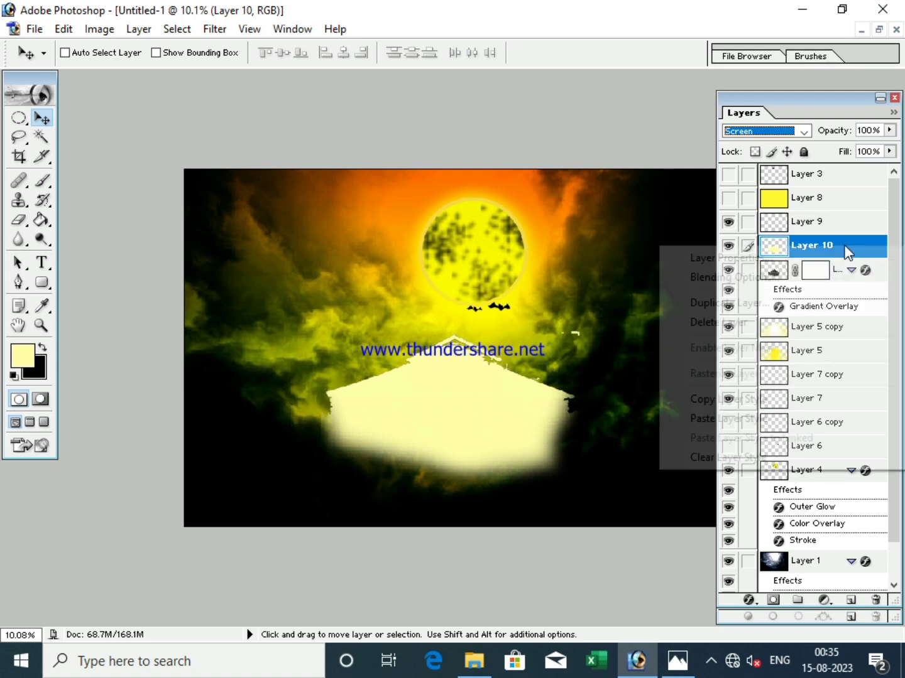
left_click(854, 238)
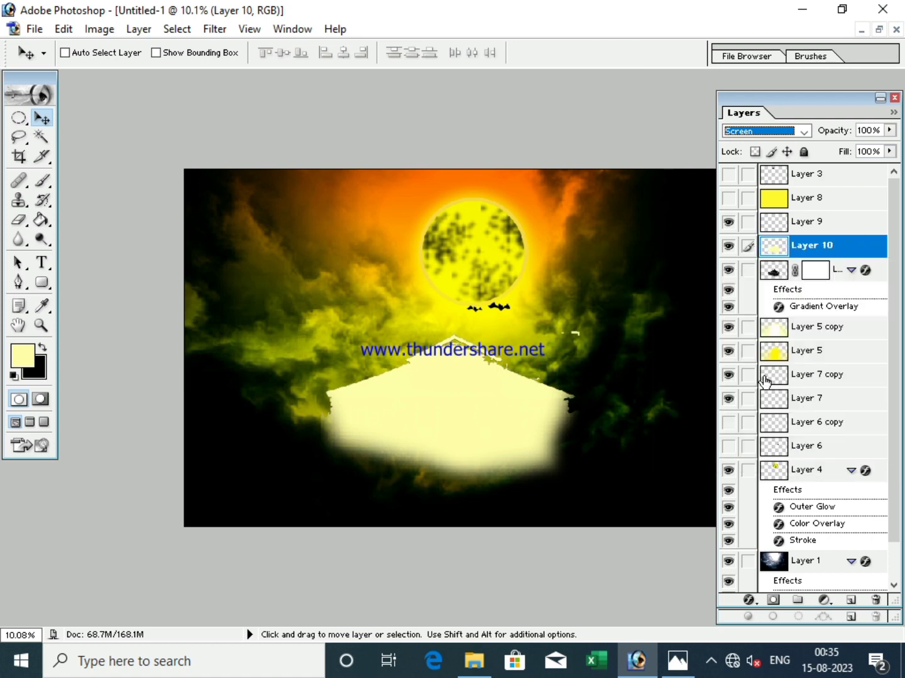
left_click(771, 601)
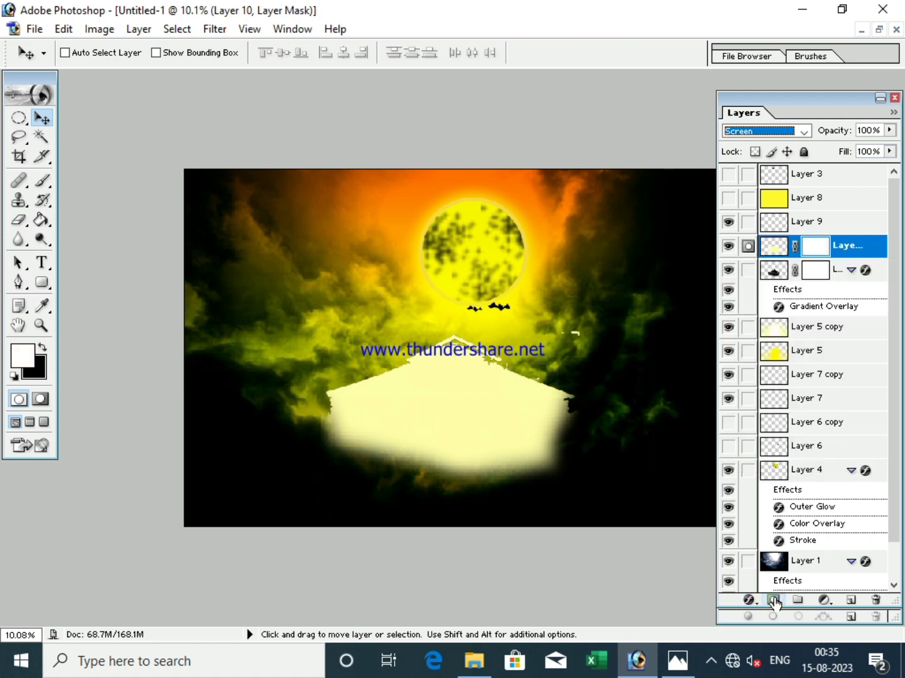
- Load Layer 10's mask as a selection, then open and cancel its display options
right_click(816, 252)
left_click(817, 257)
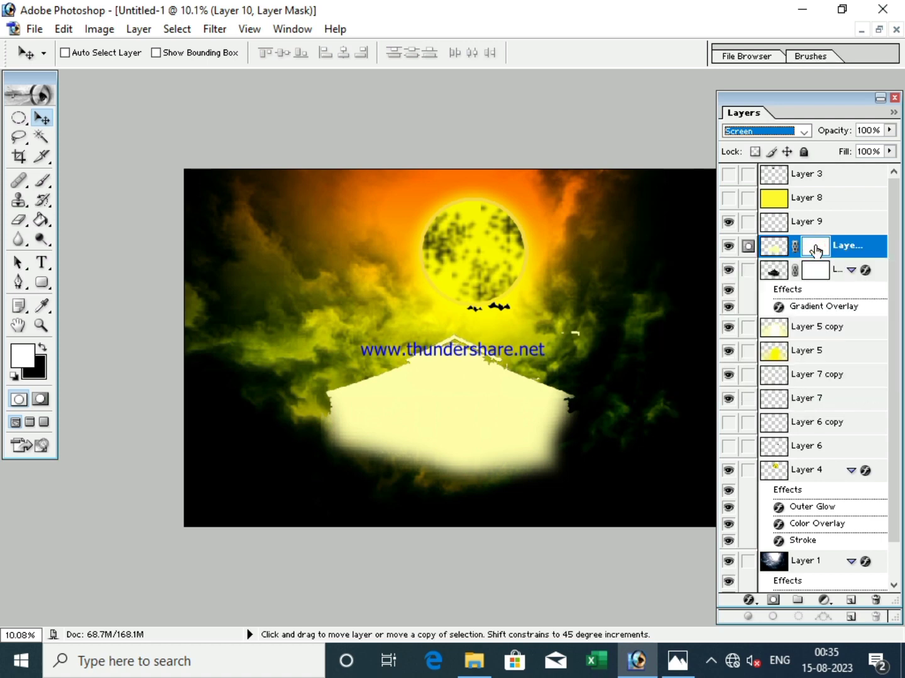
key("alt+i")
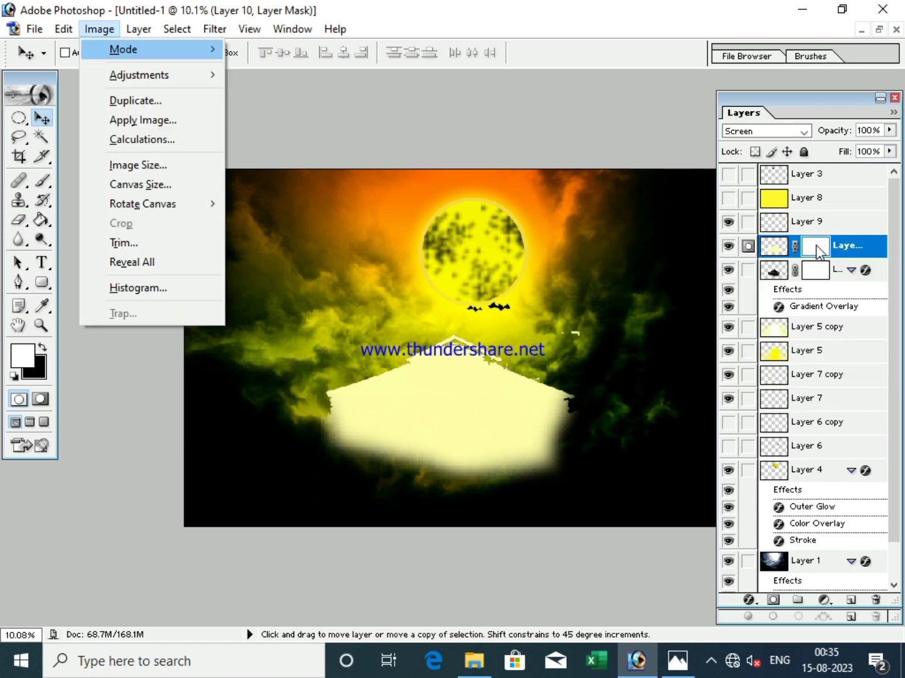
key("Escape")
double_click(815, 251)
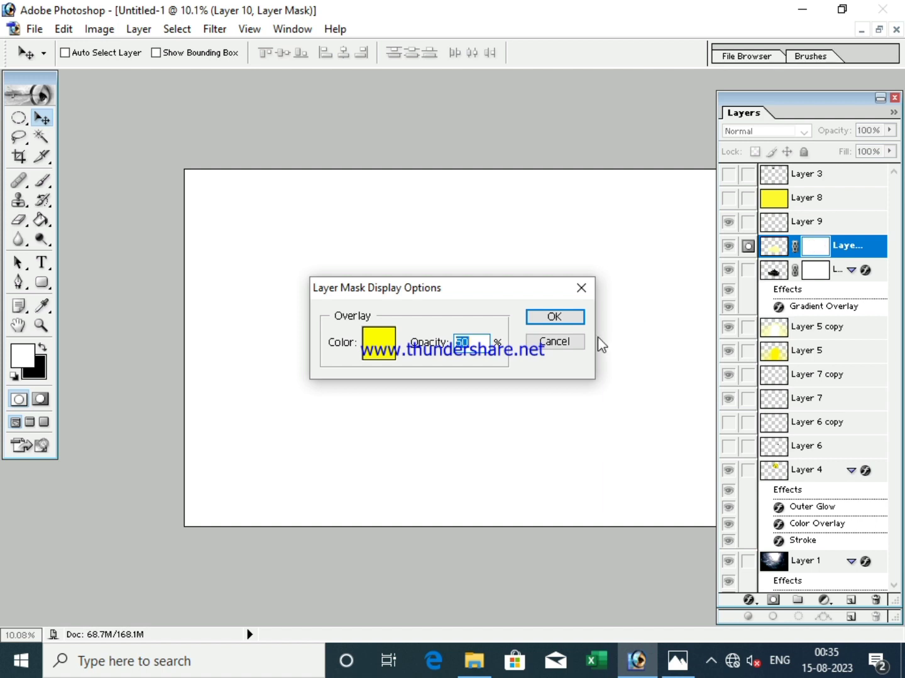
left_click(581, 342)
key("ctrl+alt+z")
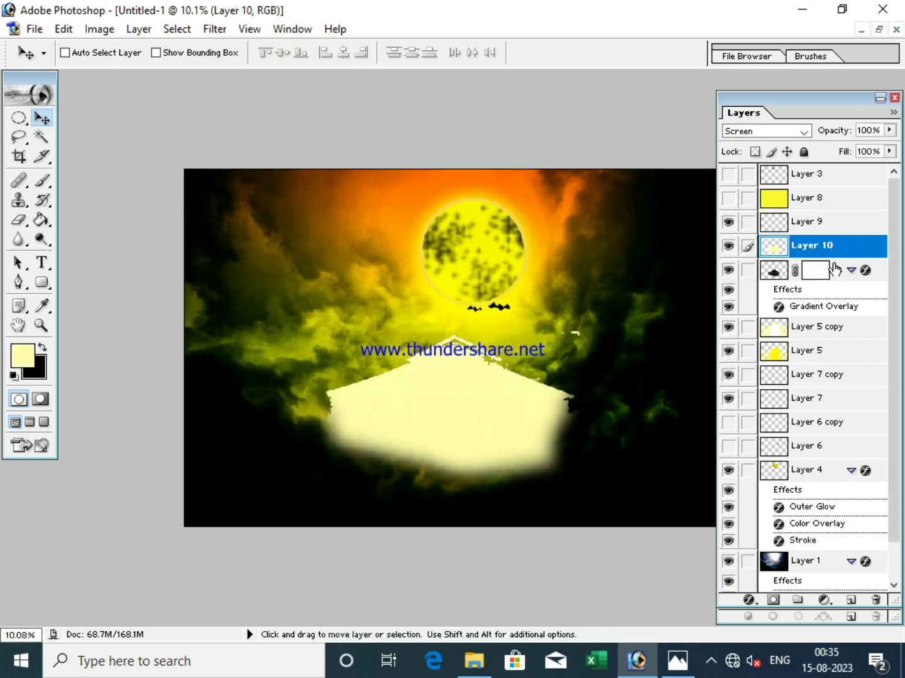
- Re-add Layer 10's mask, view it on its own, then discard it
left_click(773, 600)
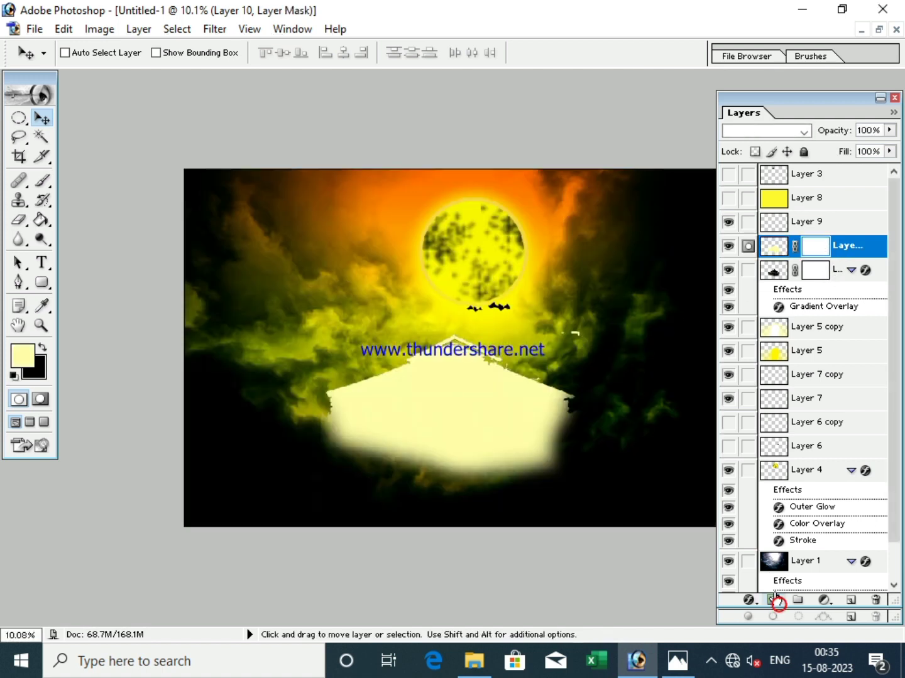
right_click(822, 249)
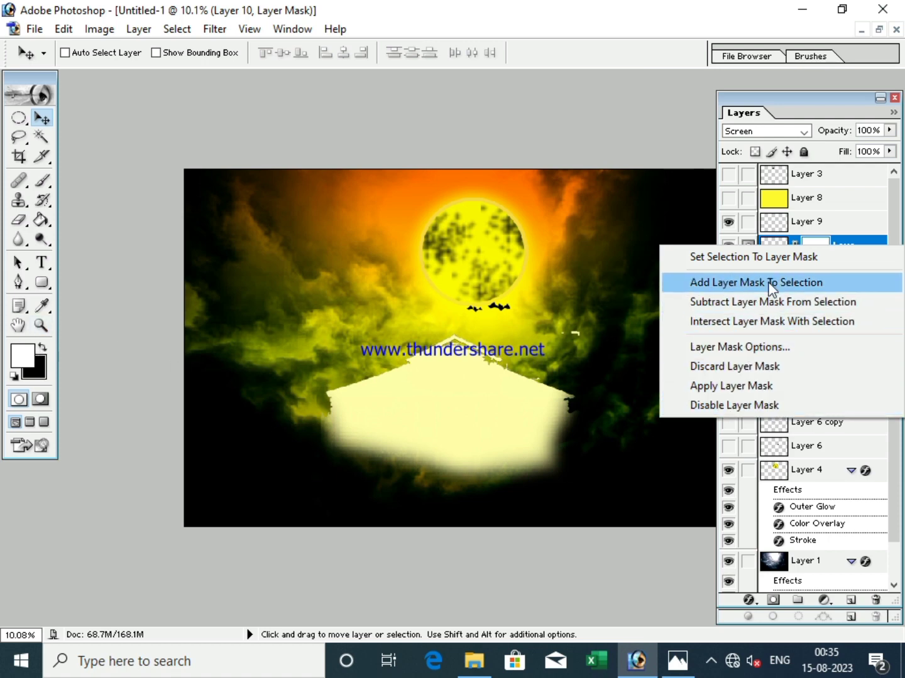
left_click(589, 350)
left_click(820, 252, "alt")
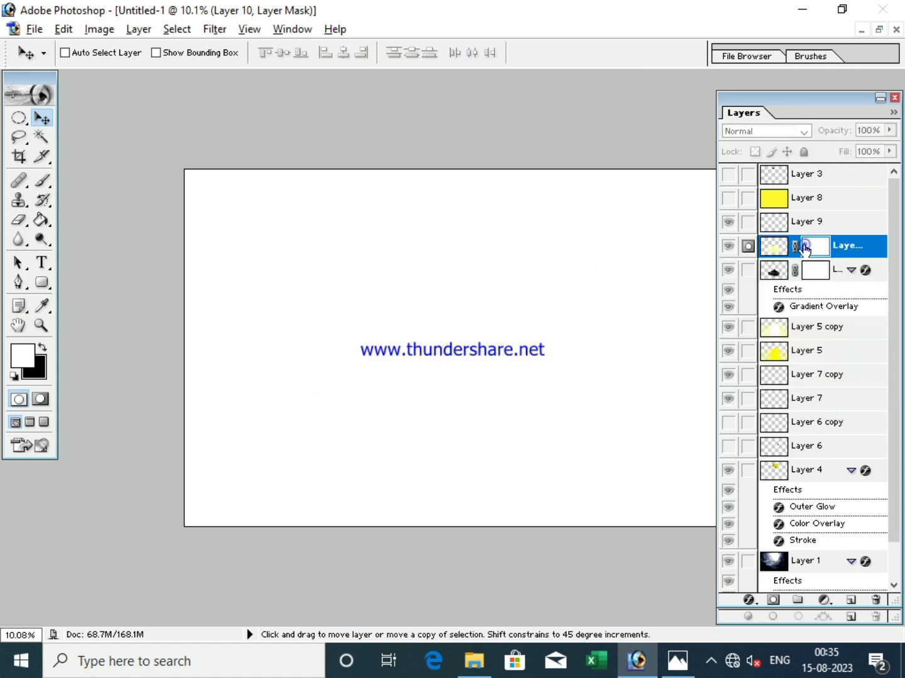
double_click(820, 251)
left_click(555, 342)
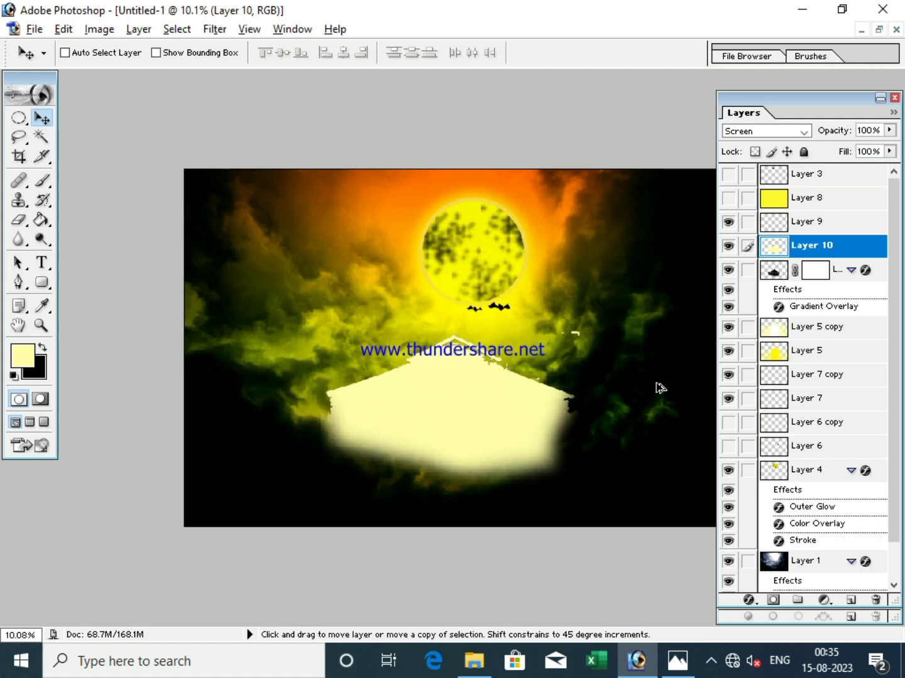
- Switch Layer 10 to Multiply and load the house outline as a selection
scroll(344, 396, "down", 2)
scroll(414, 398, "up", 3)
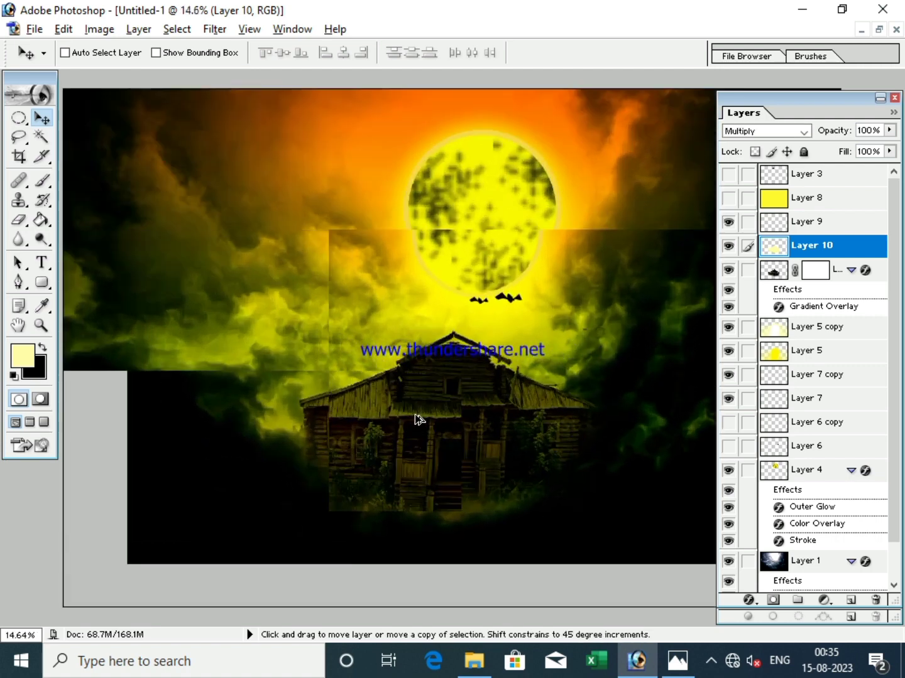
scroll(416, 418, "up", 1)
scroll(365, 466, "up", 1)
scroll(352, 355, "up", 1)
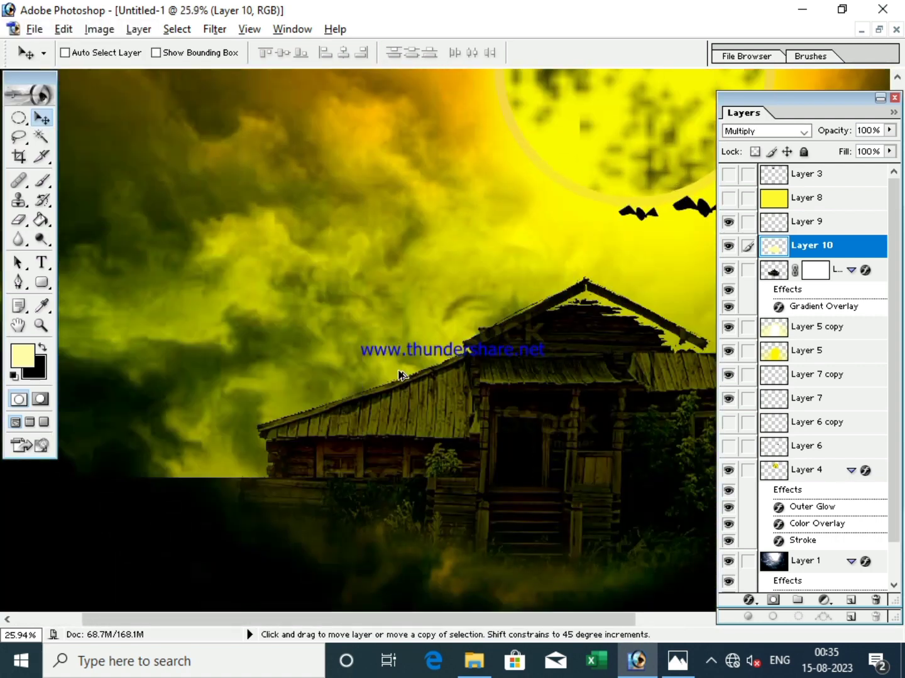
scroll(397, 373, "up", 1)
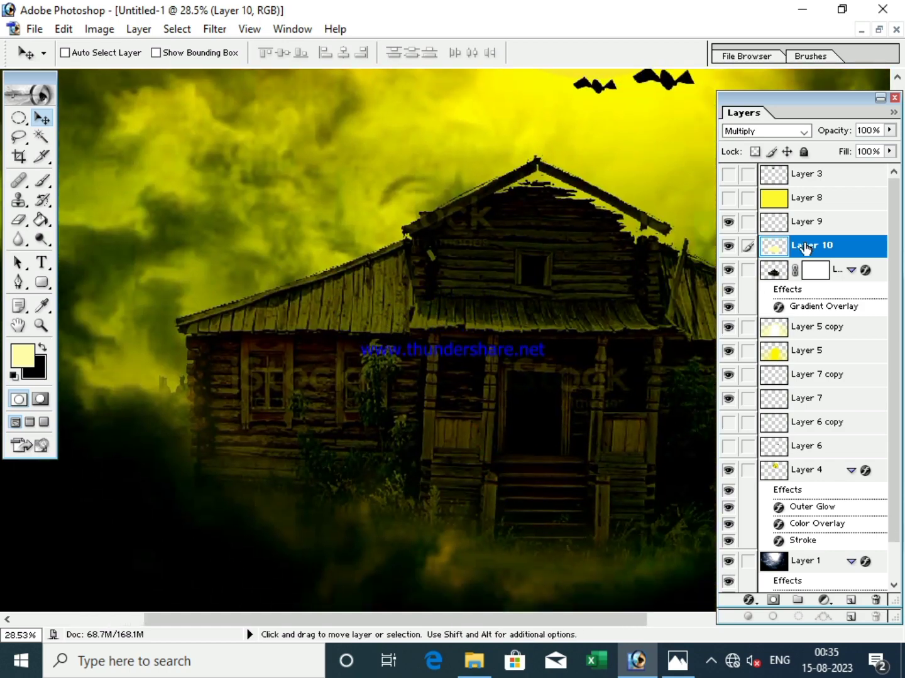
scroll(557, 337, "down", 1)
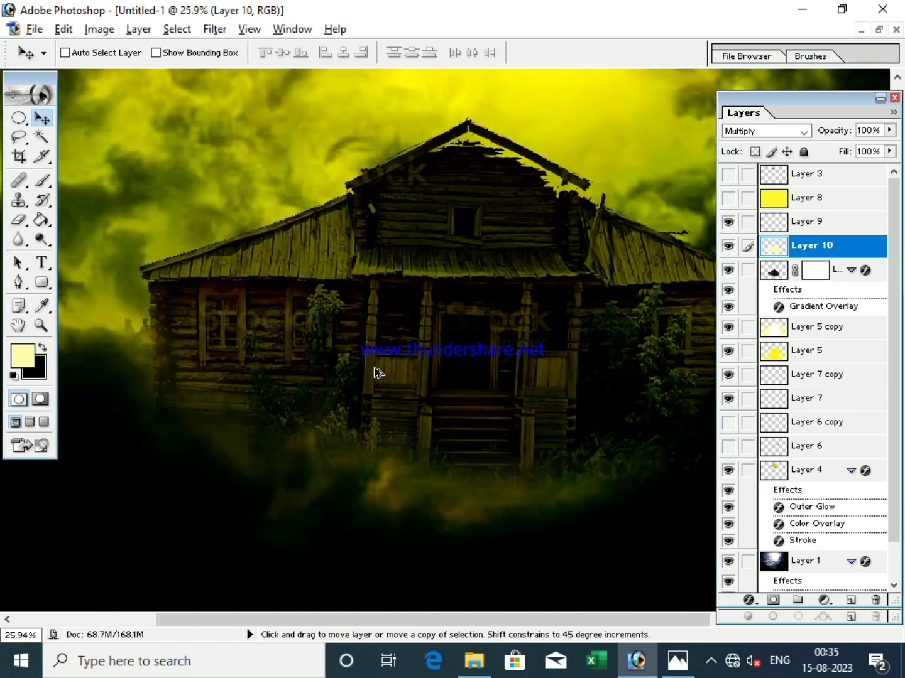
left_click(782, 272, "ctrl")
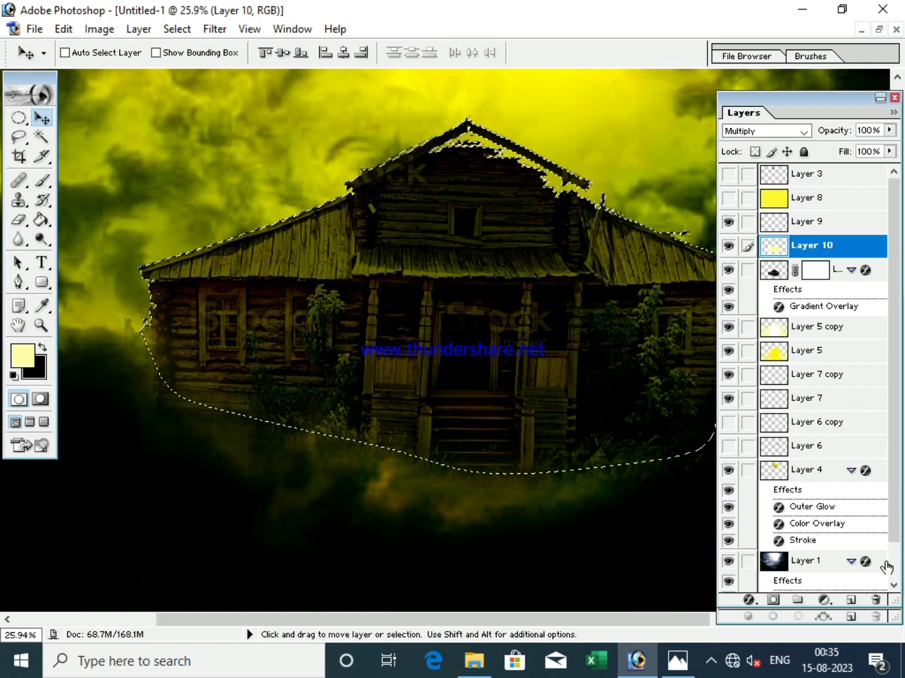
- Add a new Layer 11 set to Screen blending above Layer 10
left_click(850, 600)
scroll(465, 402, "down", 1)
scroll(465, 402, "up", 2)
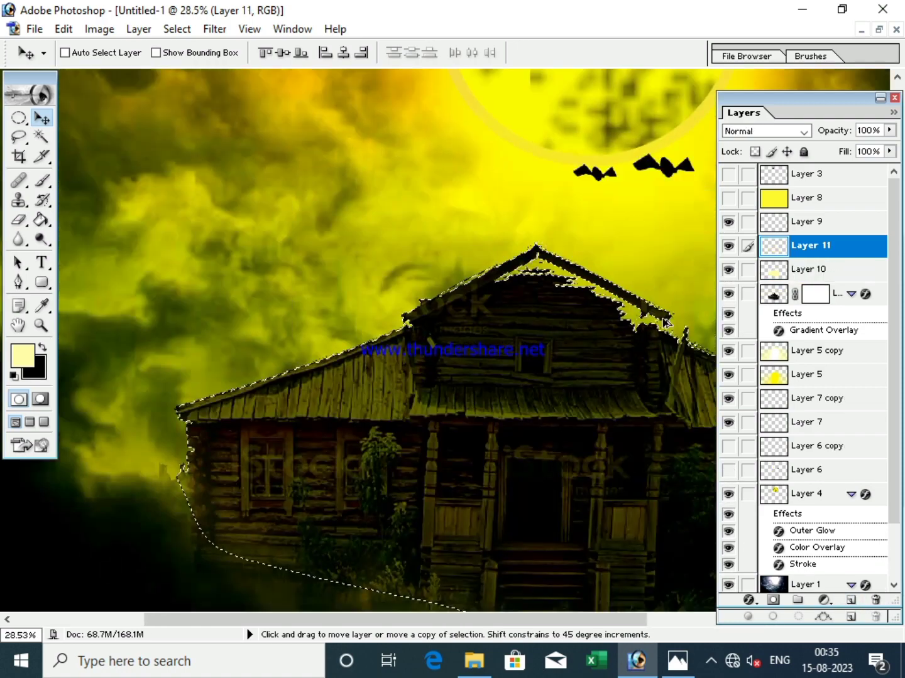
left_click(803, 131)
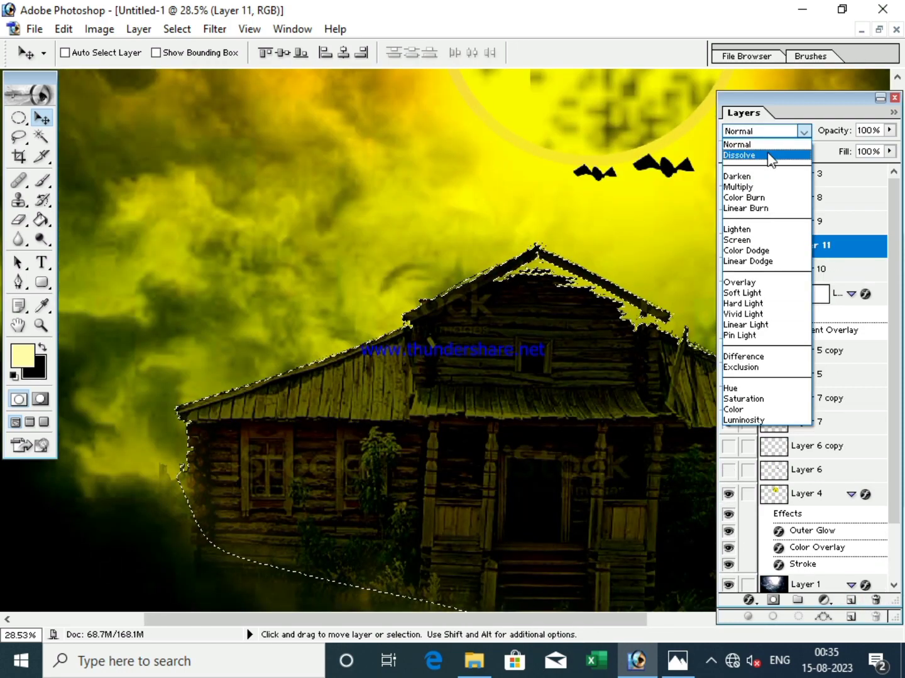
left_click(738, 240)
left_click_drag(577, 410, 463, 257)
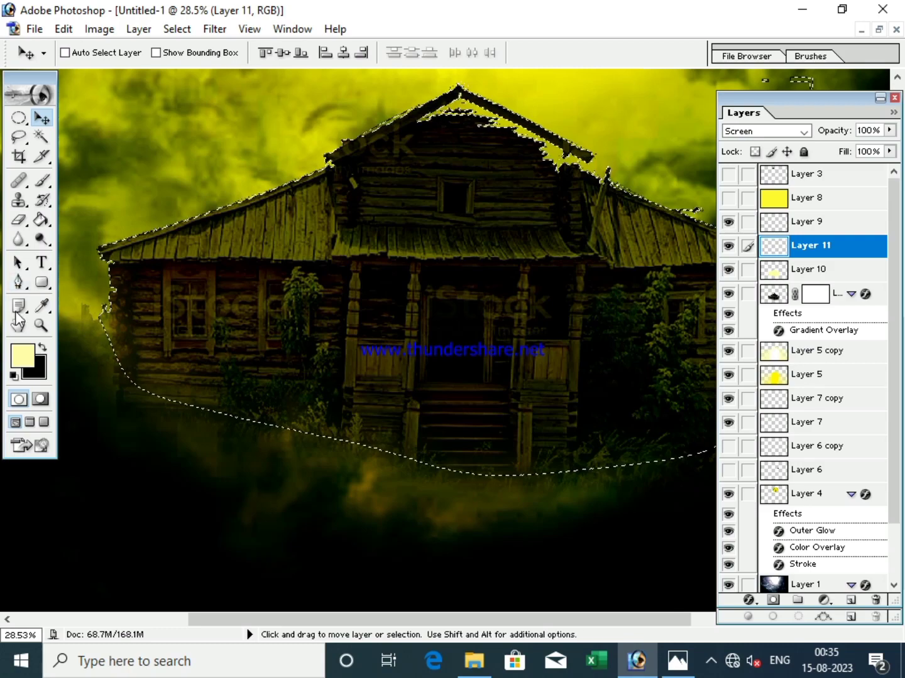
left_click(42, 181)
- Choose a soft round brush tip and set its size to 151 px
right_click(200, 189)
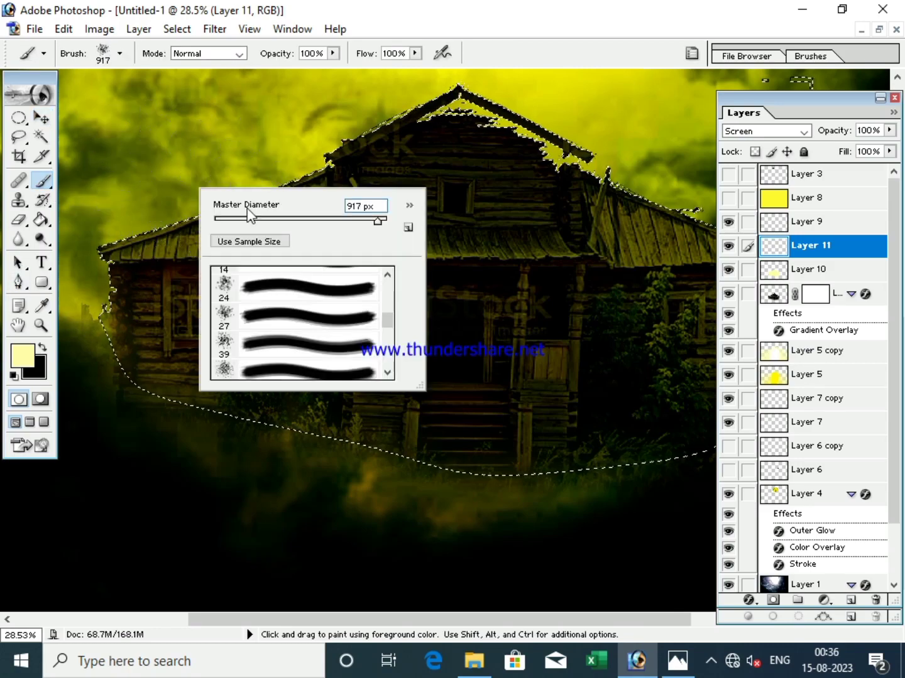
mouse_move(385, 292)
left_mouse_down()
mouse_move(389, 308)
mouse_move(389, 301)
left_mouse_up()
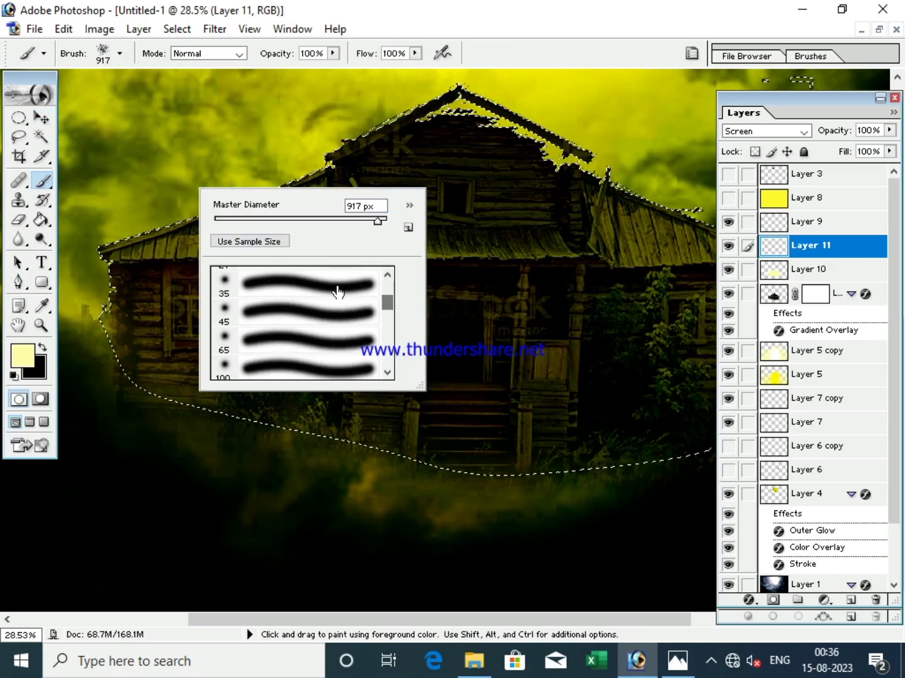
left_click(337, 285)
left_click_drag(244, 220, 321, 221)
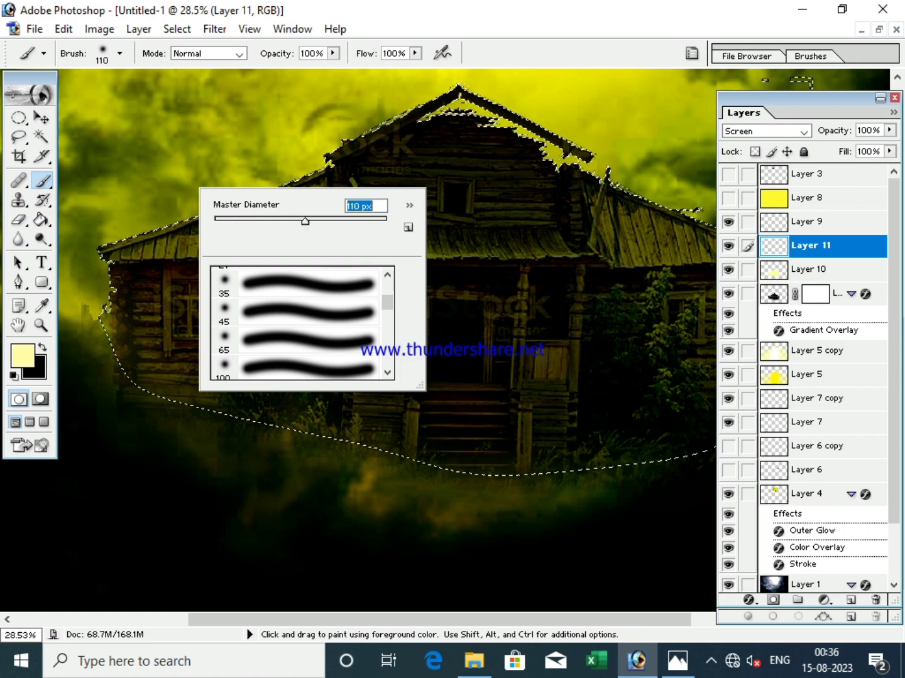
key("Return")
- Paint a pale yellow glow on the roof's left corner, upper-left edge and right corner
left_click_drag(114, 243, 149, 221)
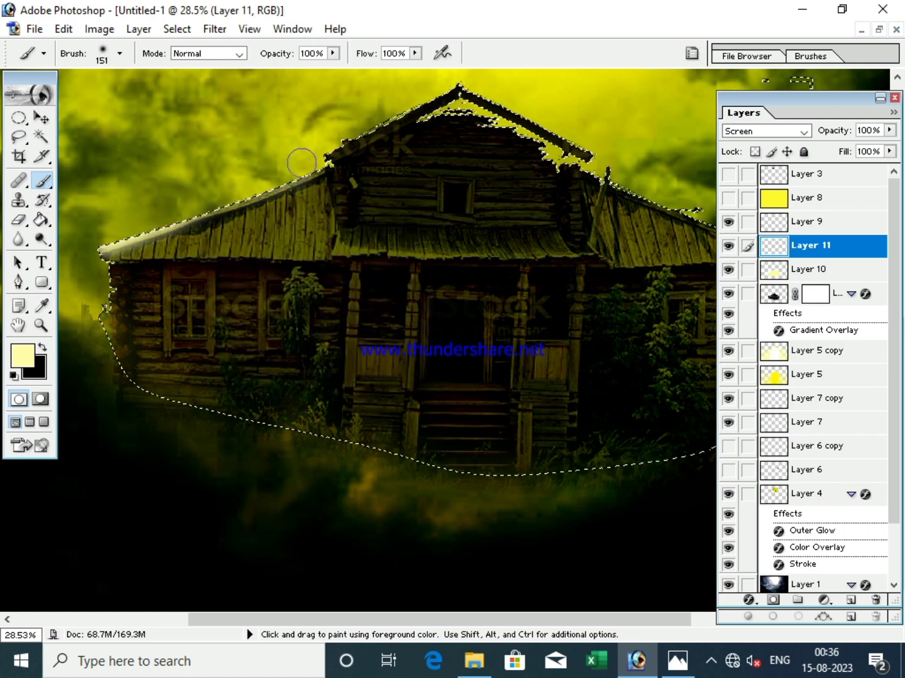
left_click_drag(301, 162, 213, 196)
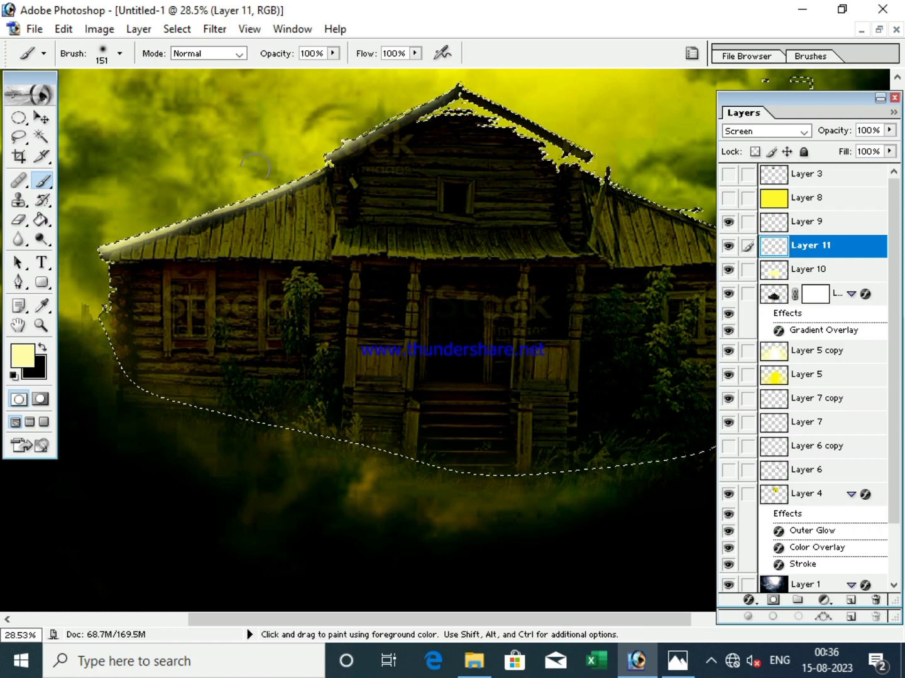
left_click_drag(540, 151, 359, 172)
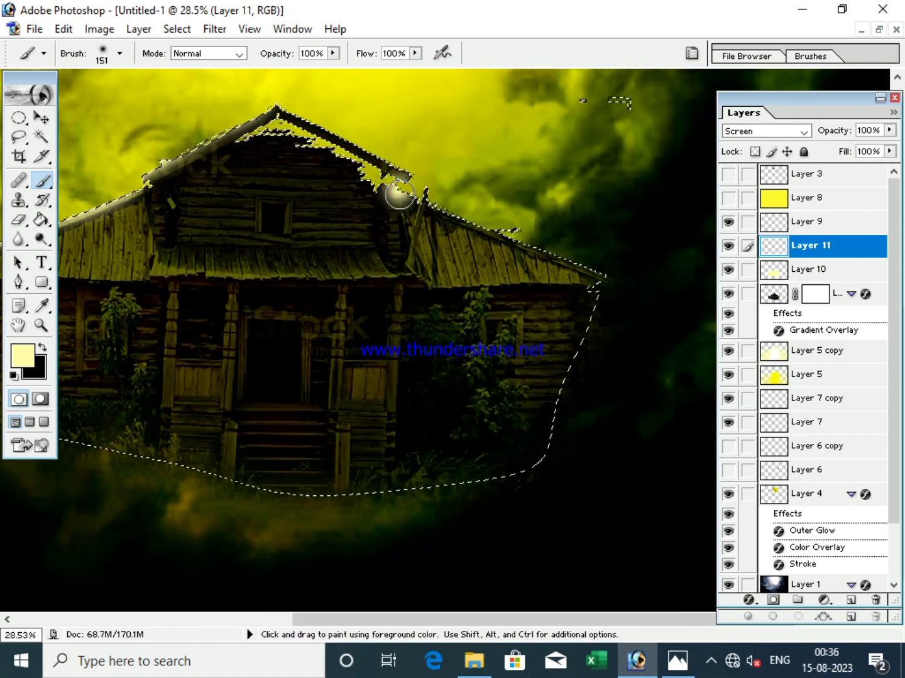
key("ctrl+z")
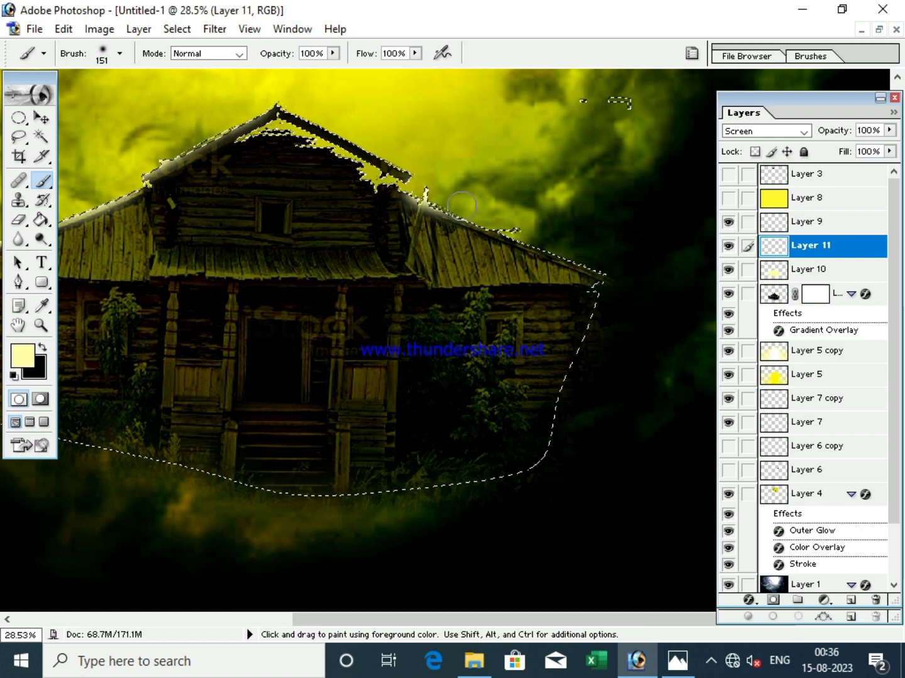
mouse_move(602, 257)
left_mouse_down()
mouse_move(355, 186)
mouse_move(456, 275)
left_mouse_up()
- Fit the image in the window and lower Layer 11's opacity to 80%
key("ctrl+plus")
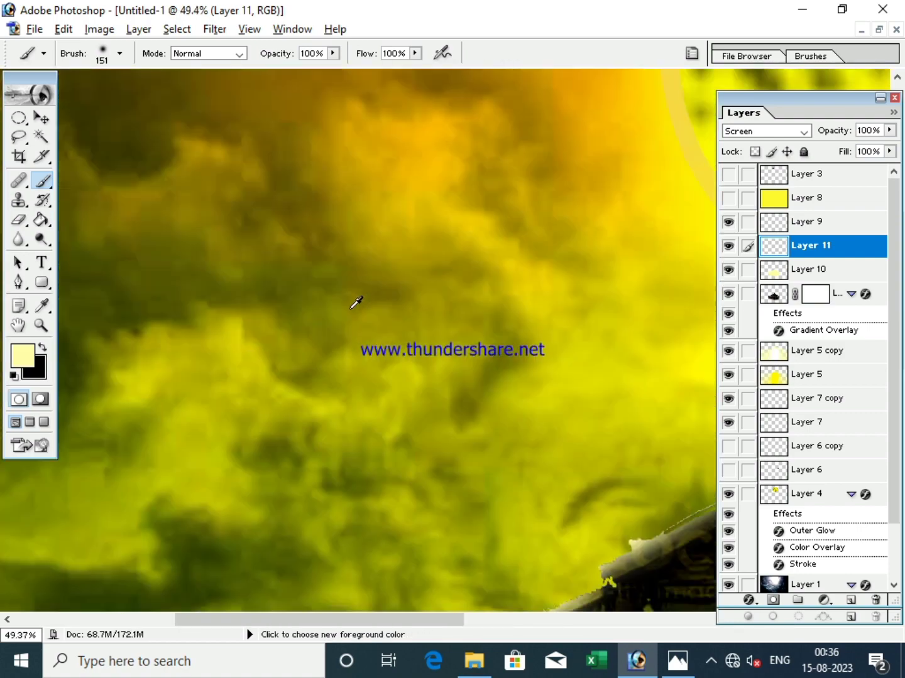
key("ctrl+0")
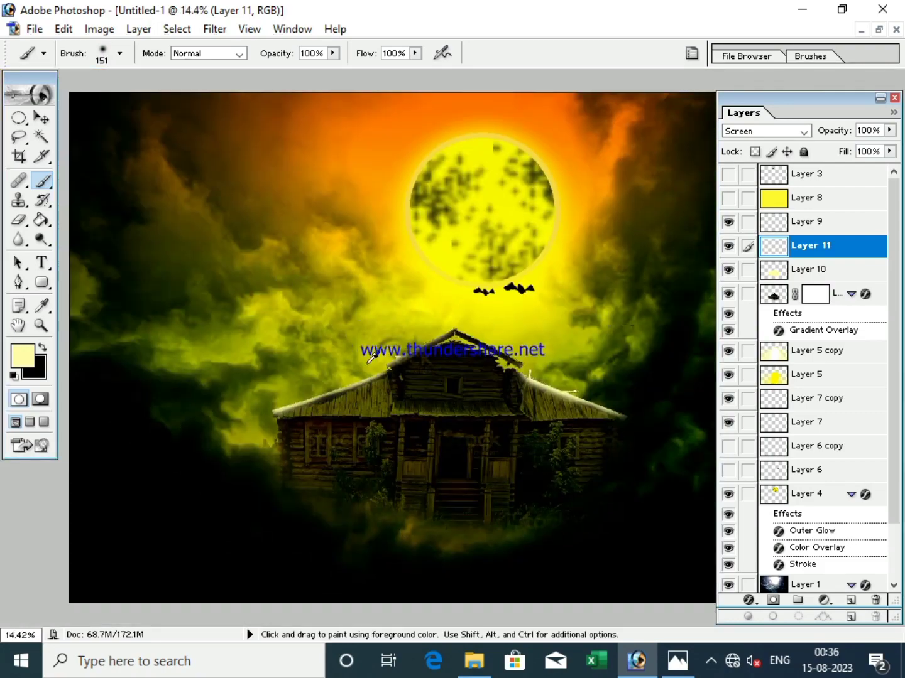
left_click(890, 131)
mouse_move(891, 144)
left_mouse_down()
mouse_move(861, 151)
mouse_move(868, 147)
left_mouse_up()
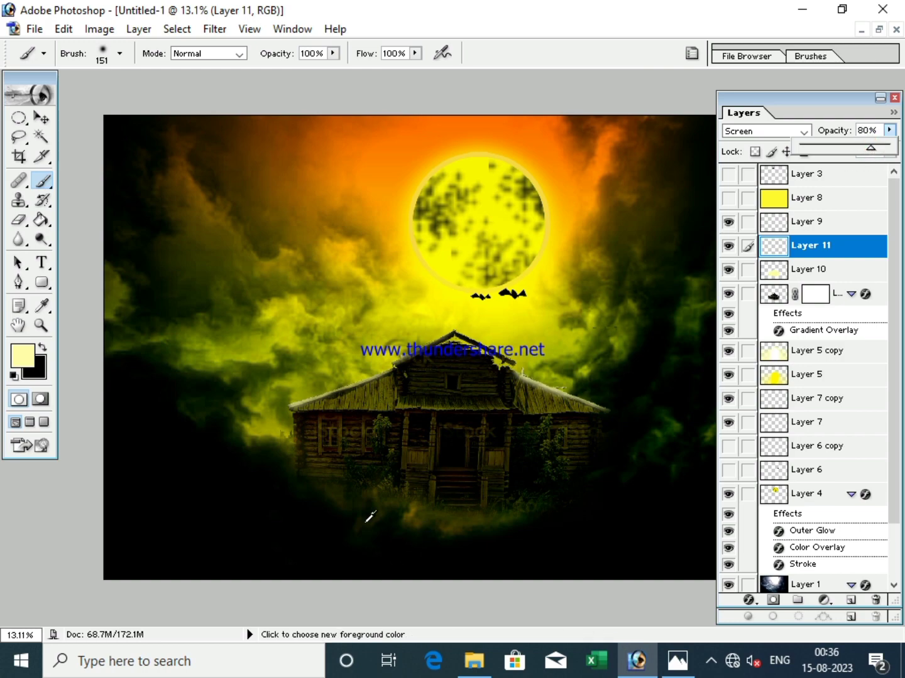
- Zoom and pan so the house fills the view
scroll(370, 520, "up", 3)
scroll(371, 513, "down", 2)
scroll(448, 504, "up", 1)
scroll(450, 505, "up", 2)
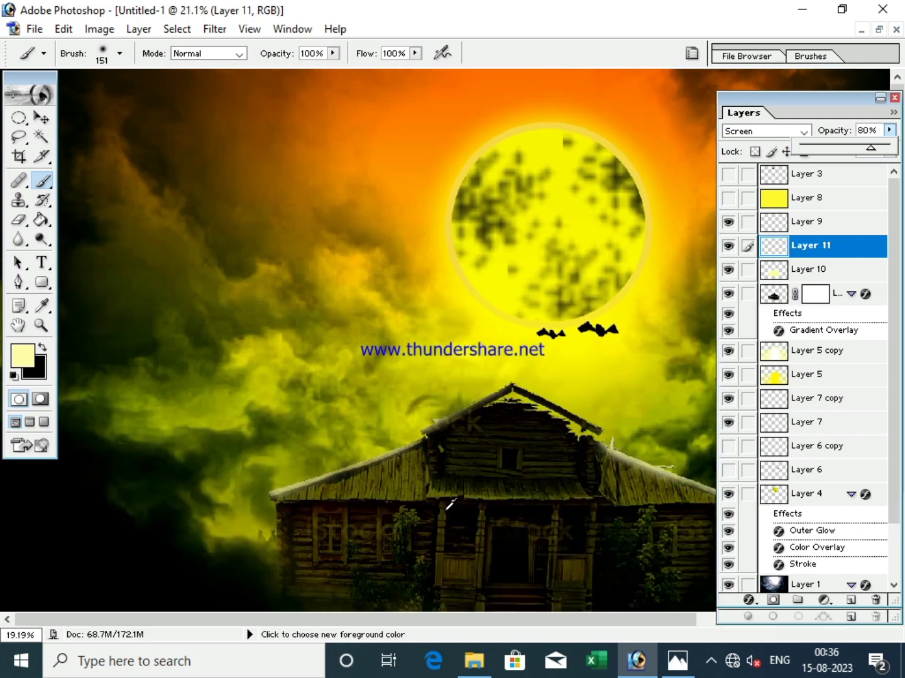
scroll(502, 522, "up", 1)
left_click_drag(552, 540, 414, 256)
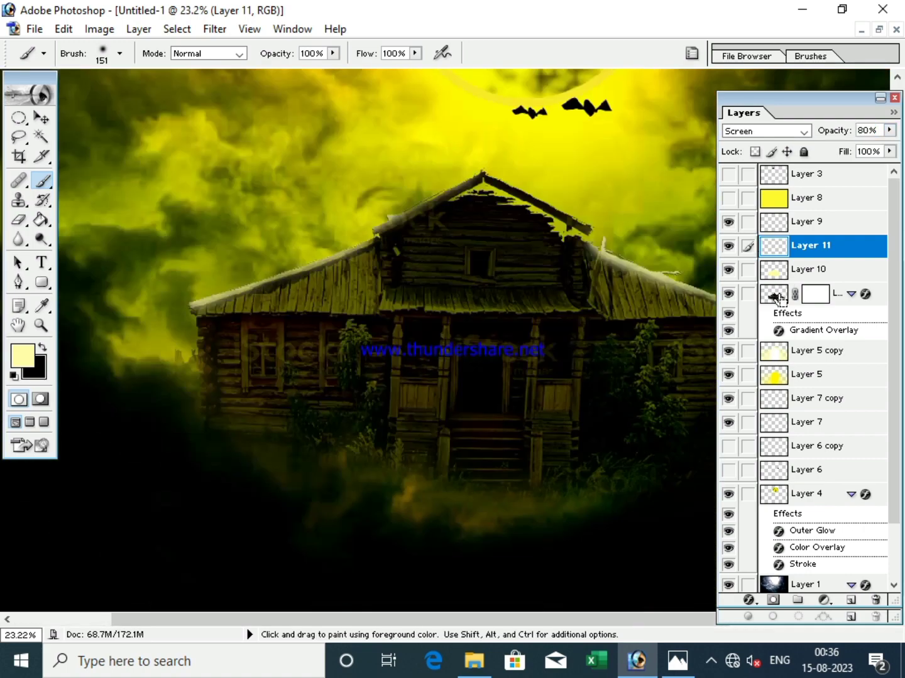
- Add Layer 12 and set it to Overlay blending after trying Hard Light
left_click(851, 600)
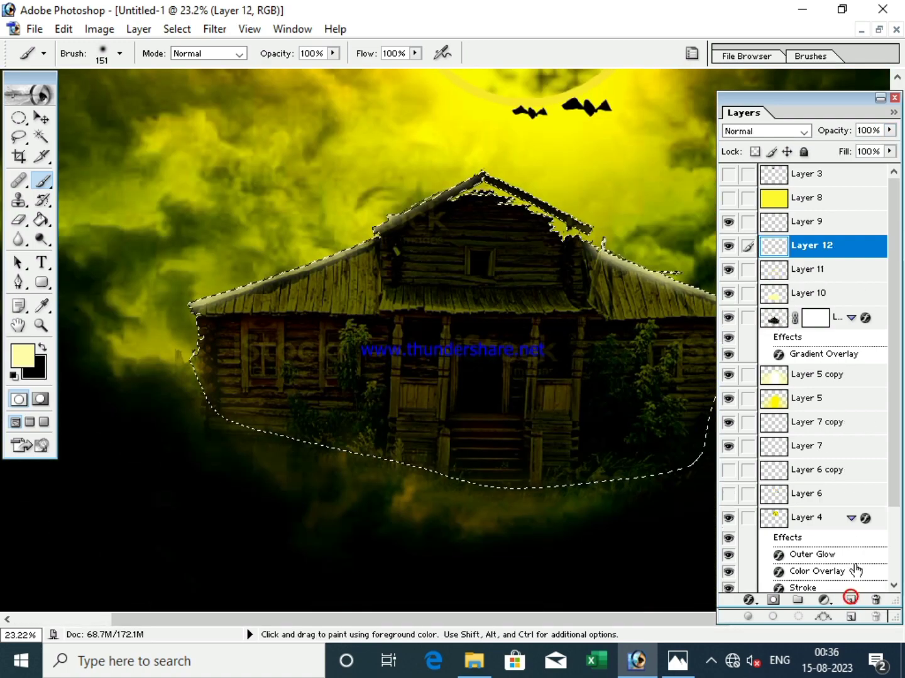
left_click(800, 134)
left_click(767, 303)
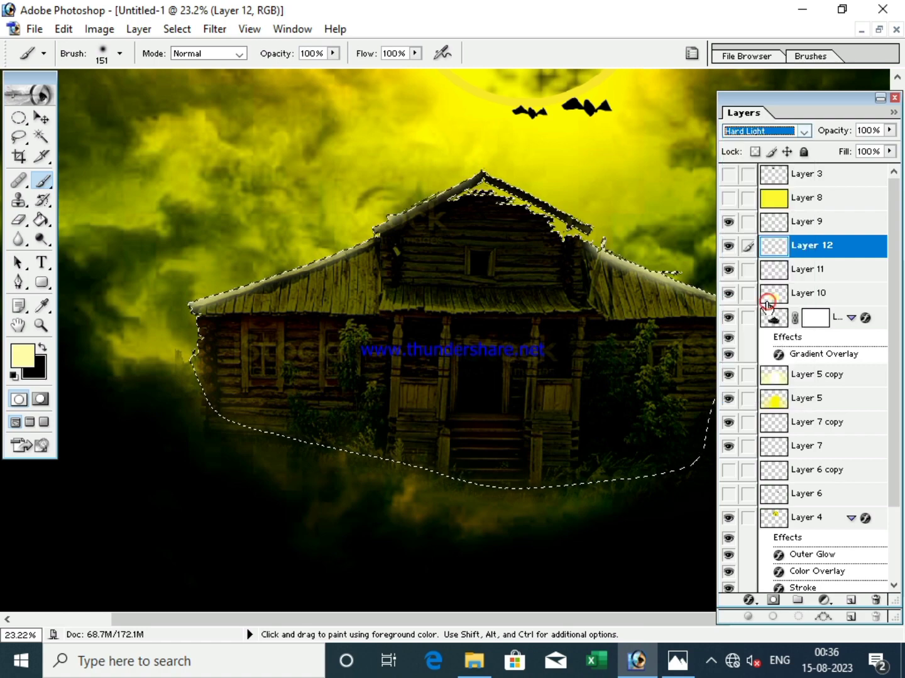
left_click_drag(331, 310, 402, 307)
key("ctrl+z")
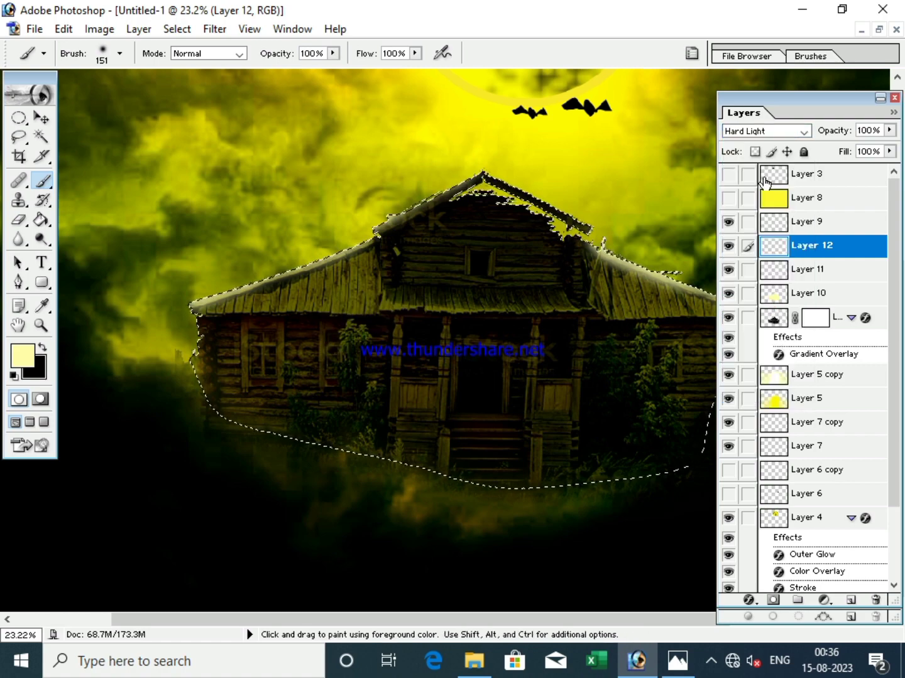
left_click(784, 131)
left_click(744, 280)
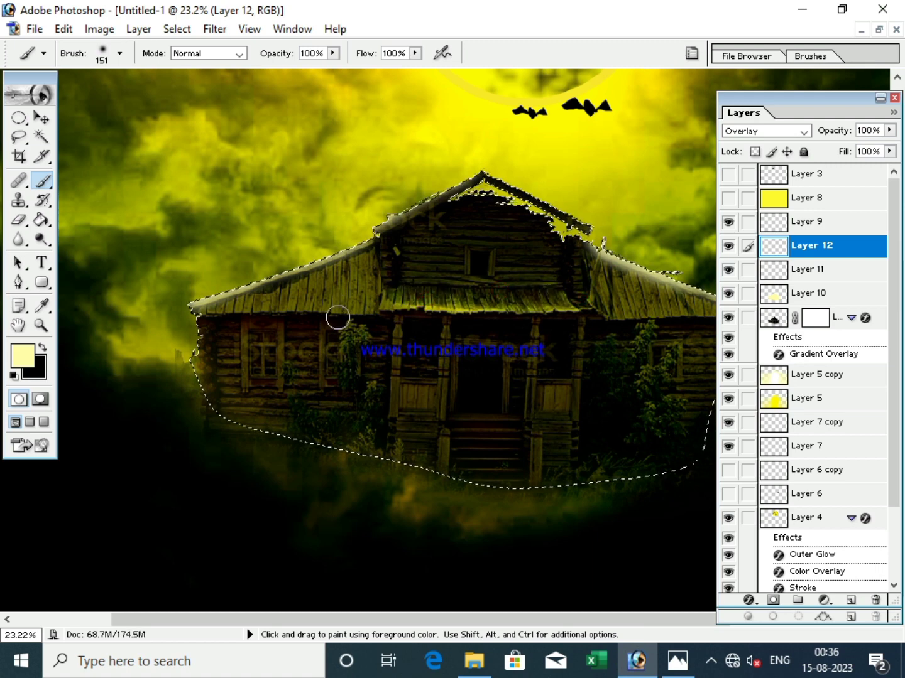
- Brighten the left and lower-right roof edges with pale yellow overlay paint
mouse_move(328, 306)
left_mouse_down()
mouse_move(261, 309)
mouse_move(376, 299)
mouse_move(379, 269)
left_mouse_up()
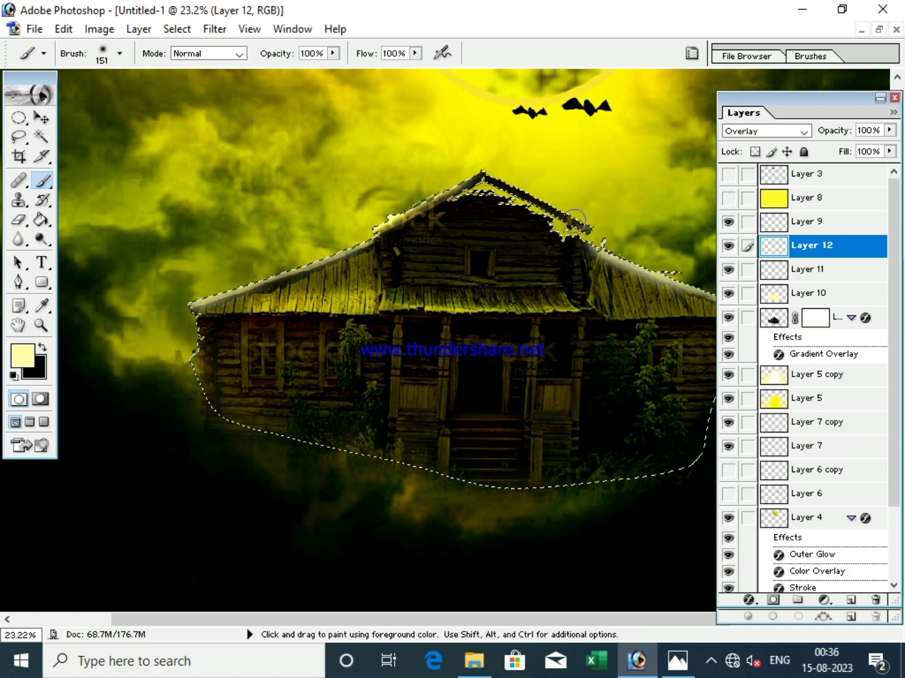
left_click_drag(584, 221, 431, 222)
left_click_drag(461, 301, 608, 299)
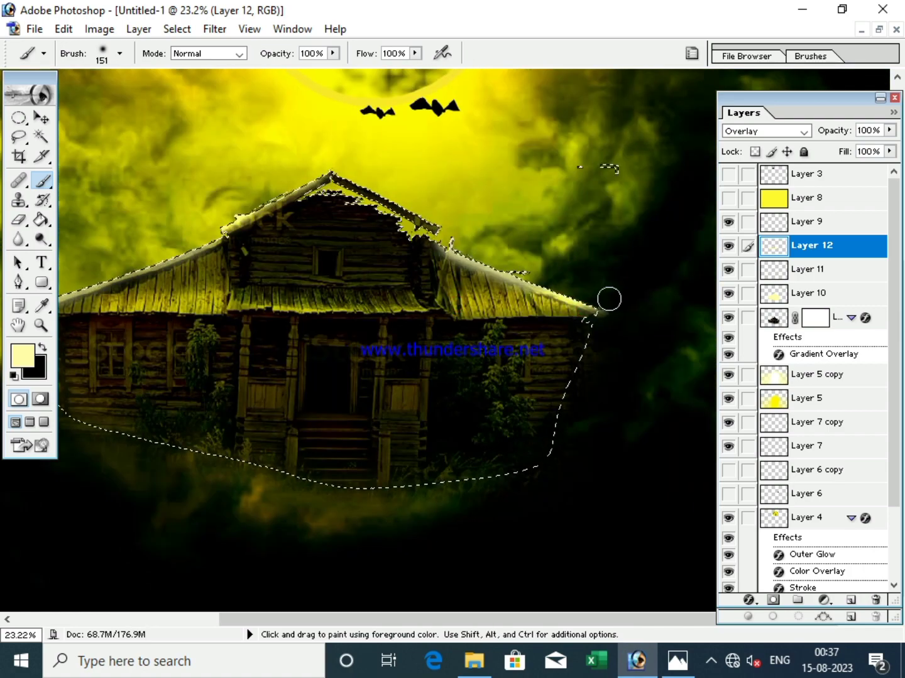
left_click_drag(360, 355, 523, 368)
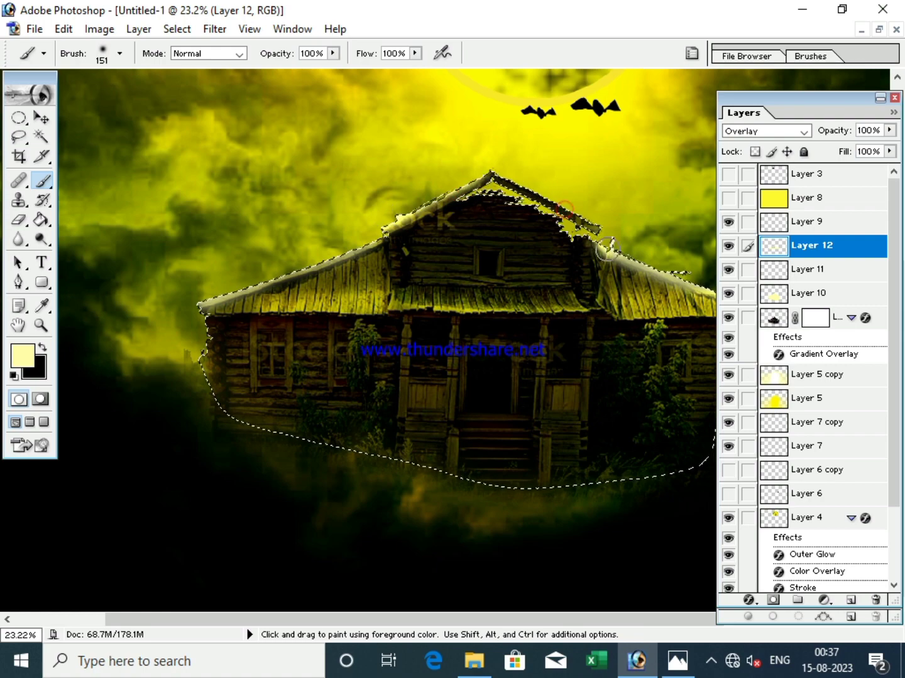
scroll(589, 335, "down", 2)
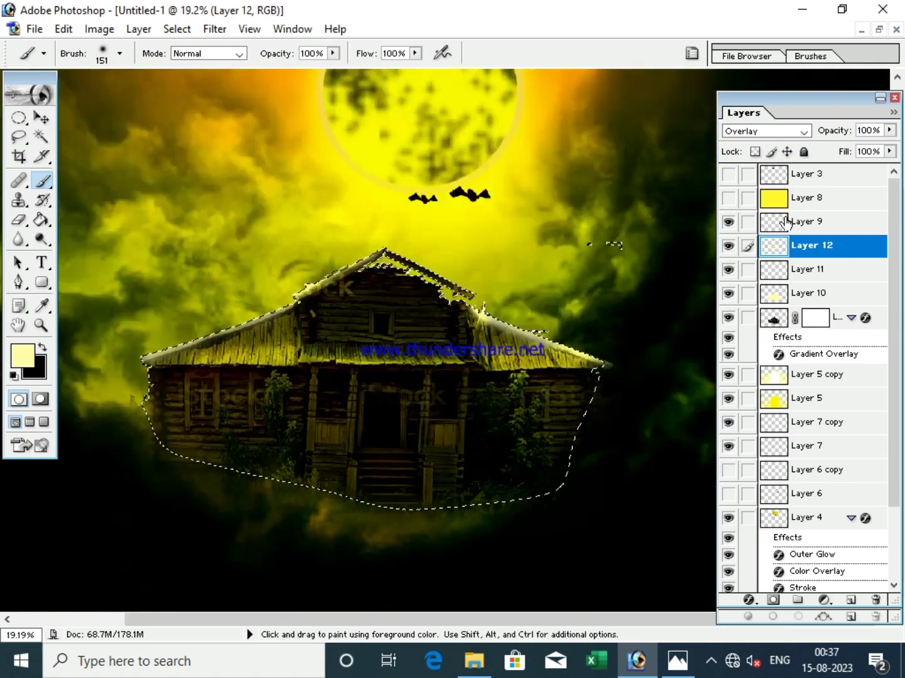
- Set Layer 12 to 49% opacity, deselect the house, and toggle Layer 12 to compare the glow
left_click(889, 130)
left_click_drag(888, 149, 844, 145)
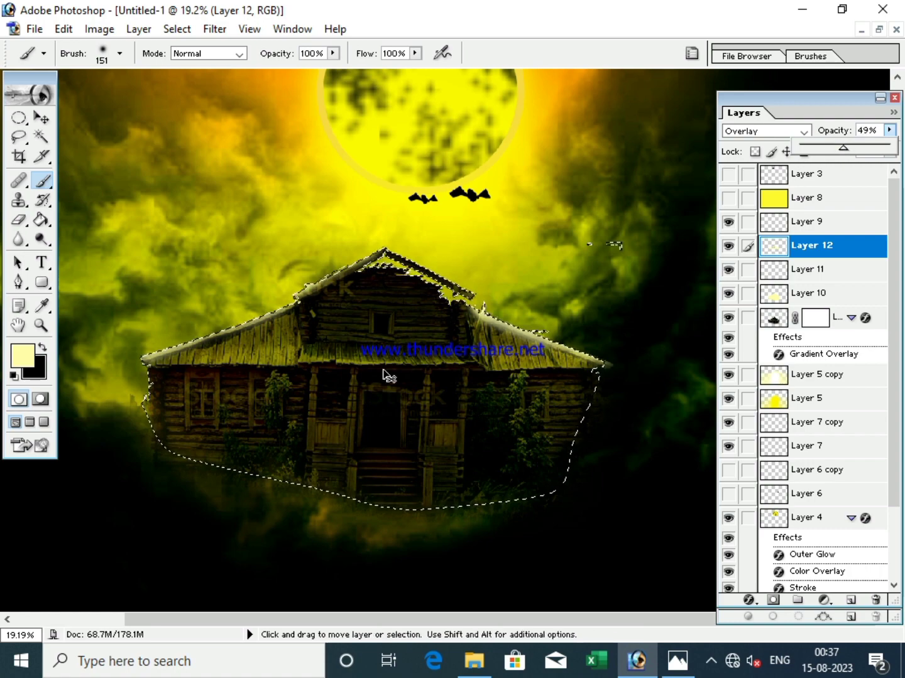
key("ctrl+d")
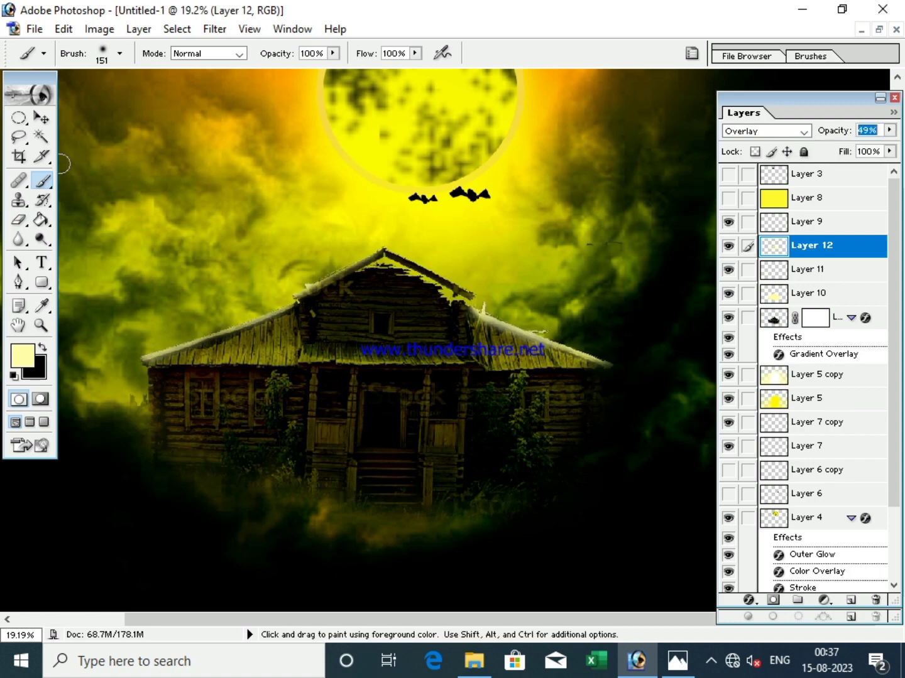
key("v")
scroll(296, 321, "down", 1)
scroll(339, 367, "down", 1)
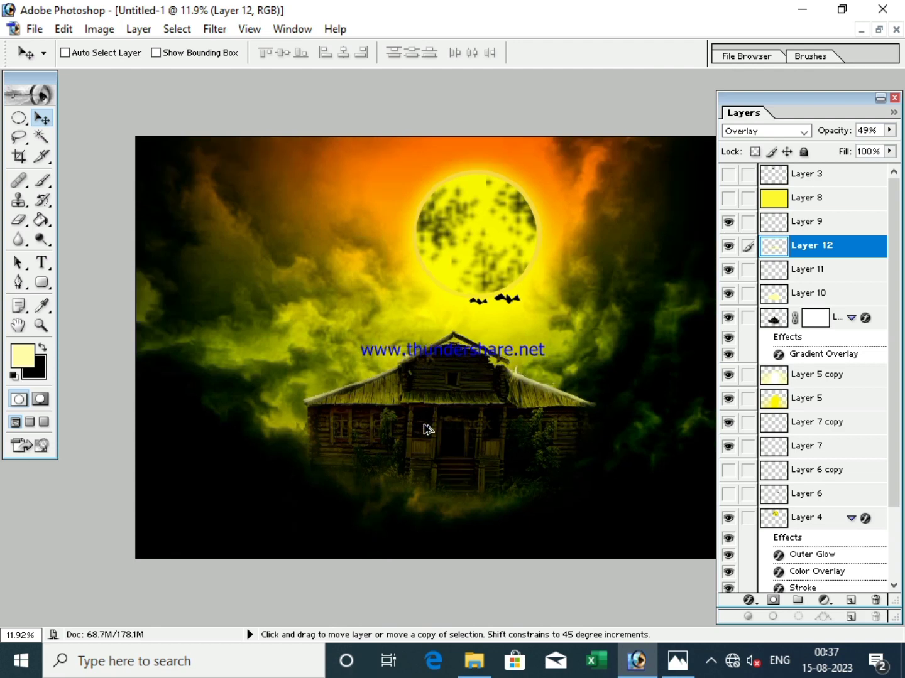
scroll(427, 428, "up", 1)
left_click(728, 246)
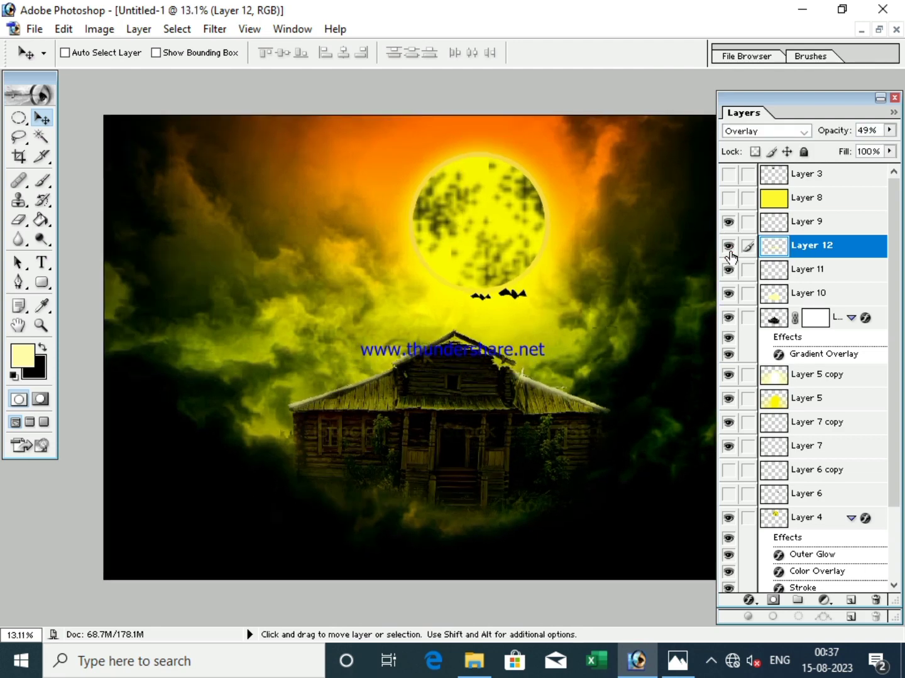
left_click(728, 247)
- Show and select Layer 8, then request its deletion
scroll(472, 445, "down", 2)
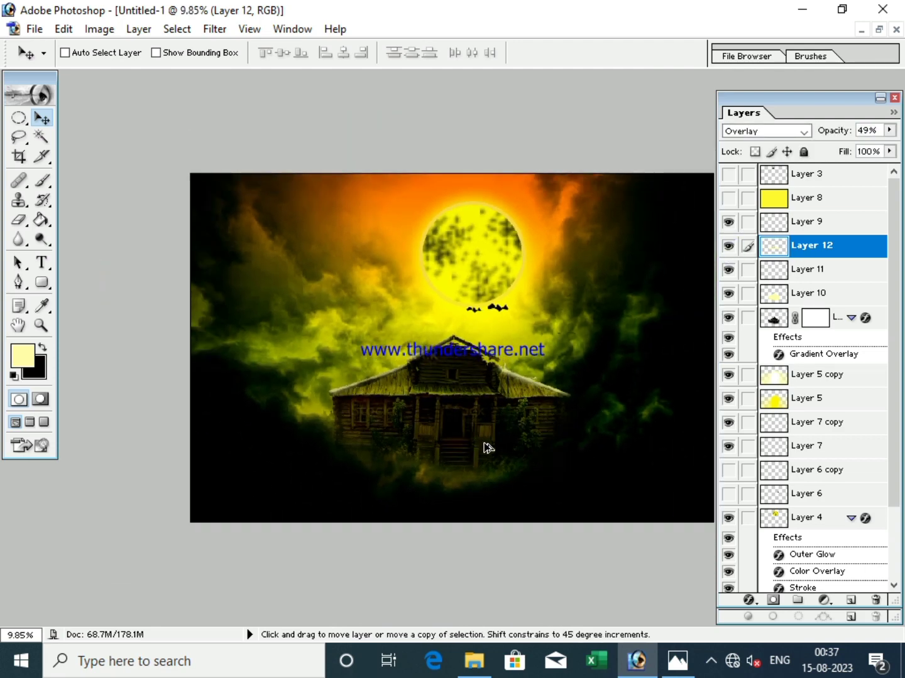
left_click(729, 199)
left_click(801, 206)
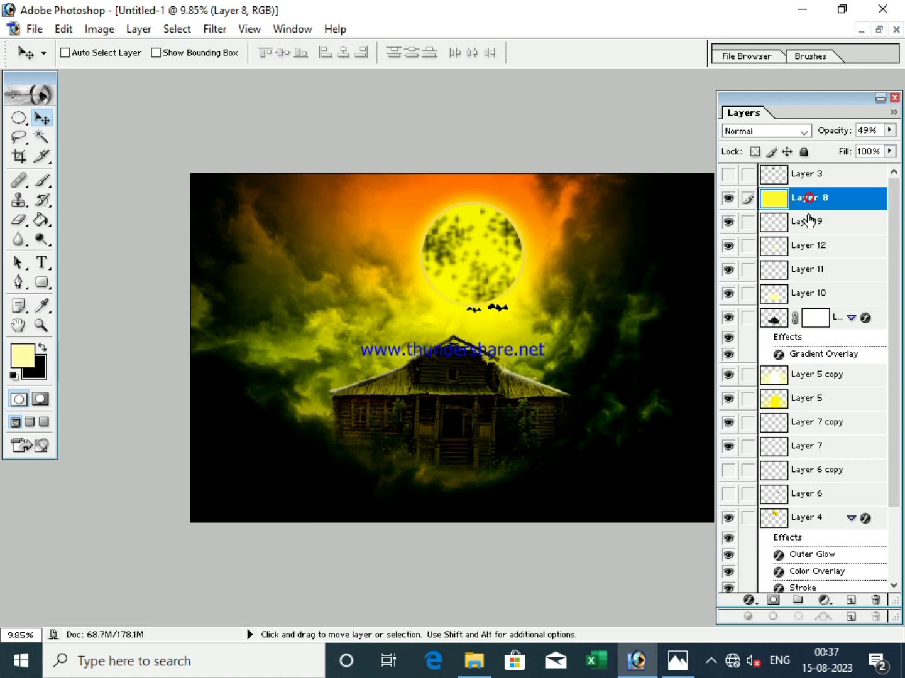
left_click(875, 602)
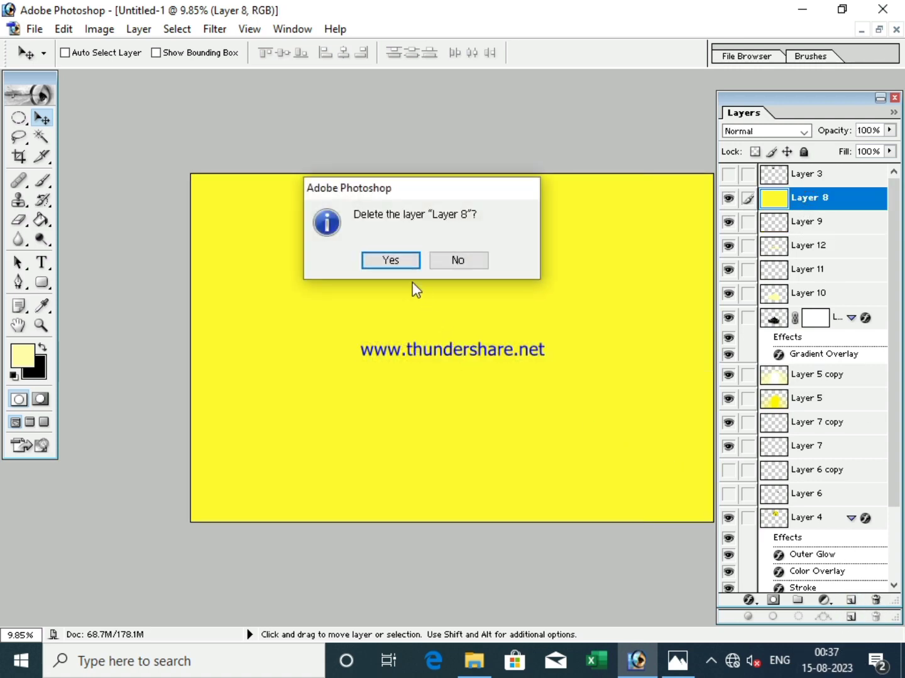
- Delete Layer 8, then show and select the cloud layer, Layer 3
left_click(406, 263)
left_click(727, 175)
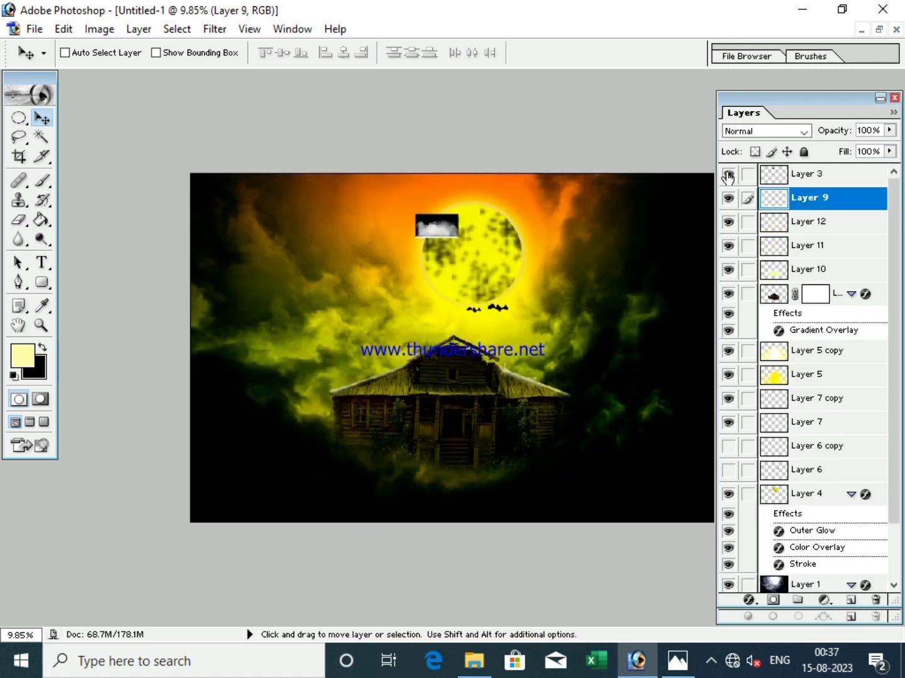
left_click(440, 232, "ctrl")
- Enlarge the clouds about 667% and place them over the bottom-left of the scene
key("ctrl+t")
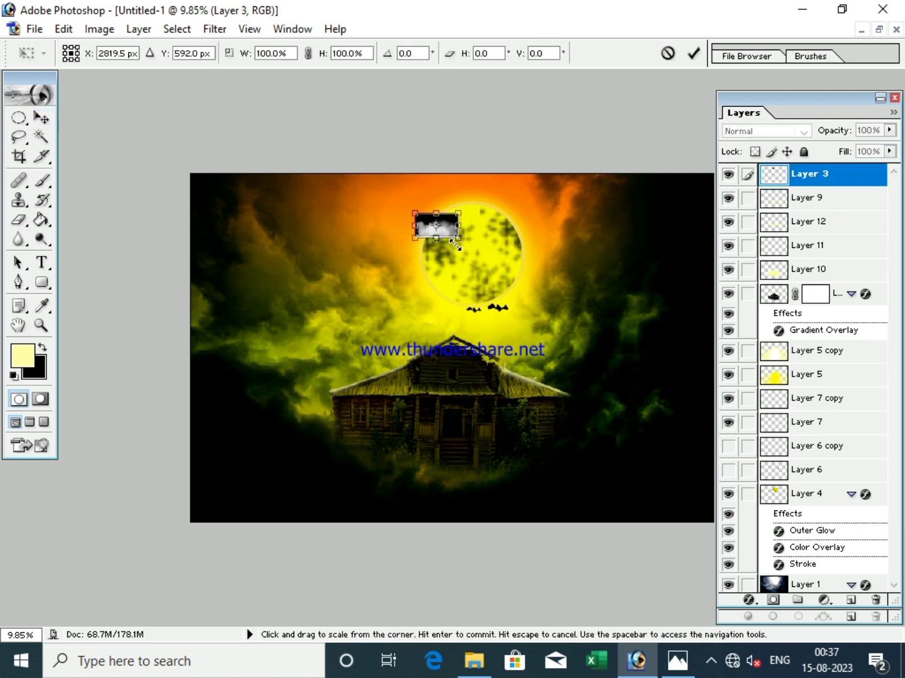
mouse_move(458, 238)
left_mouse_down()
mouse_move(494, 274)
mouse_move(644, 342)
left_mouse_up()
mouse_move(591, 303)
left_mouse_down()
mouse_move(343, 472)
mouse_move(341, 494)
left_mouse_up()
left_click_drag(403, 408, 469, 371)
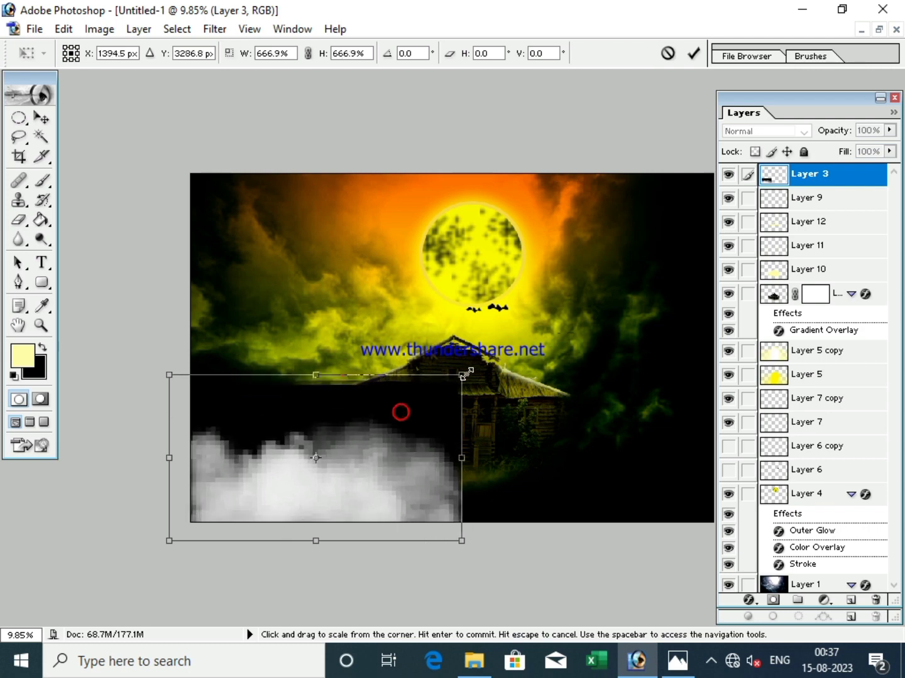
key("Return")
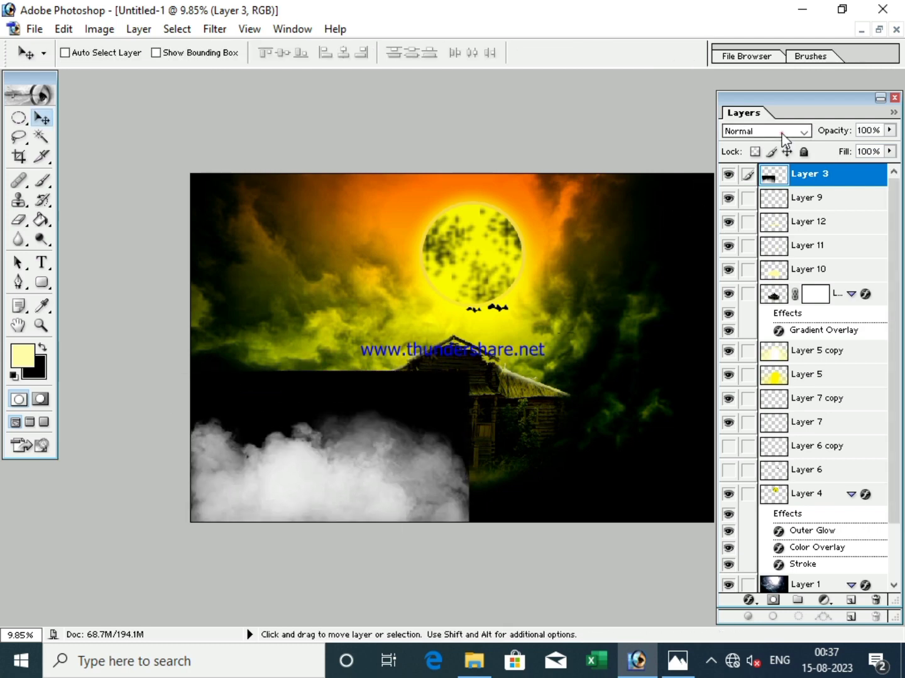
- Blend the clouds in Screen mode and shift them slightly left
left_click(725, 133)
left_click(742, 240)
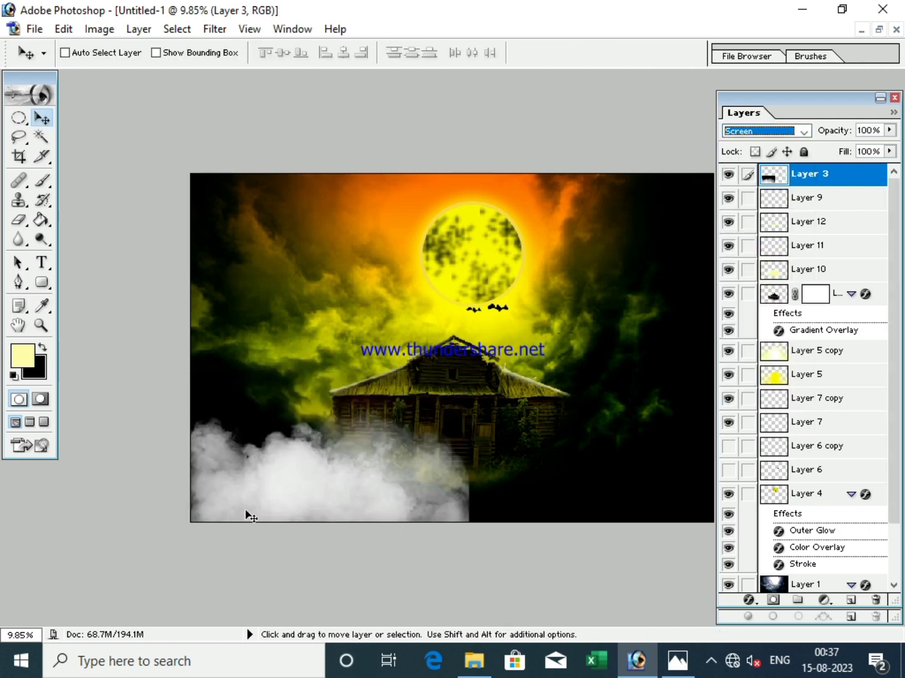
mouse_move(266, 519)
left_mouse_down()
mouse_move(332, 481)
mouse_move(318, 480)
left_mouse_up()
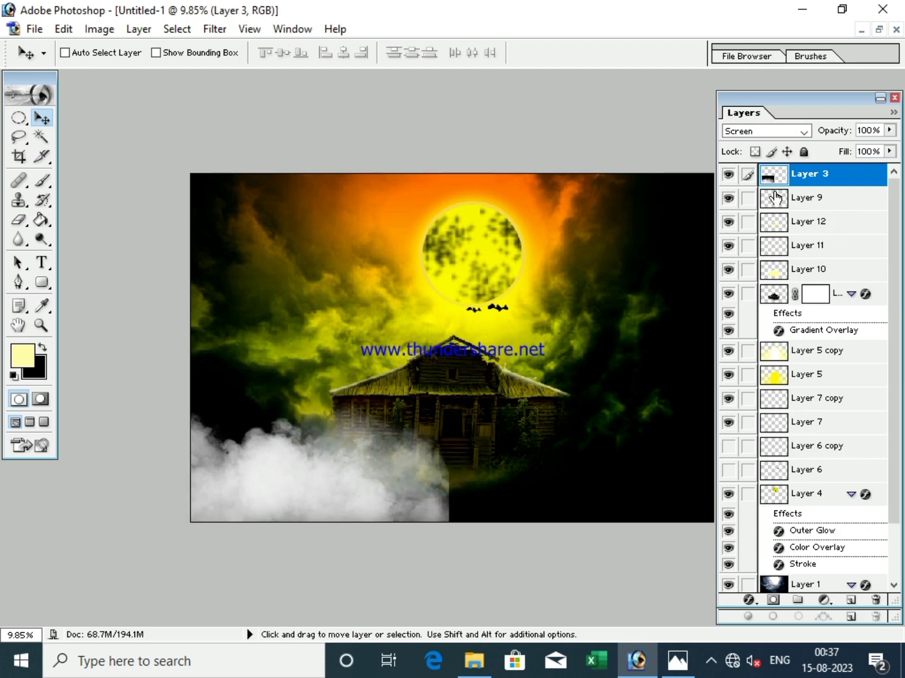
- Add a Color Overlay layer style to the clouds with a yellow-green colour
double_click(846, 180)
left_click_drag(186, 91, 870, 103)
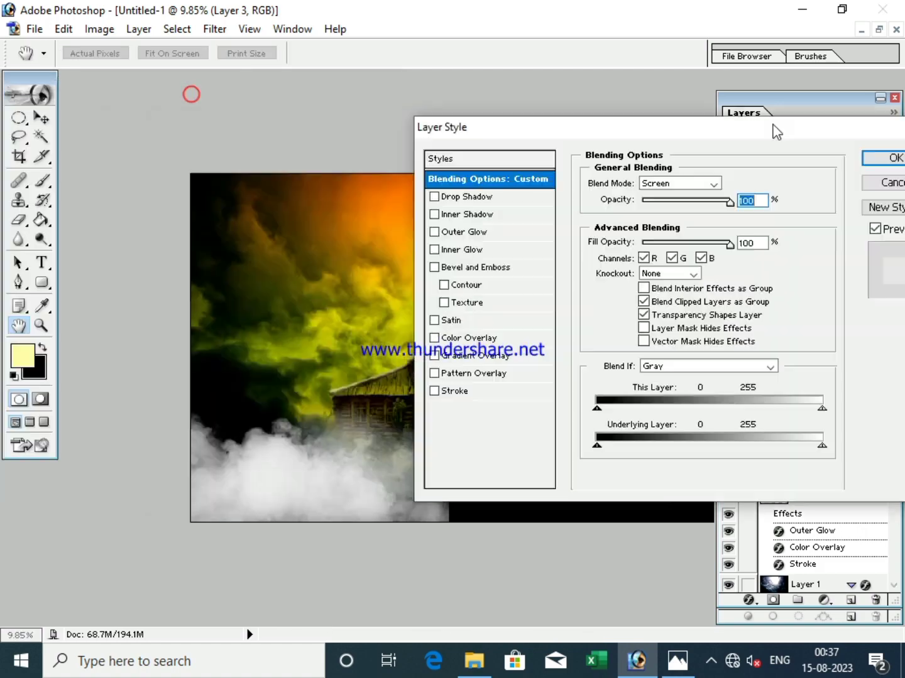
left_click(625, 328)
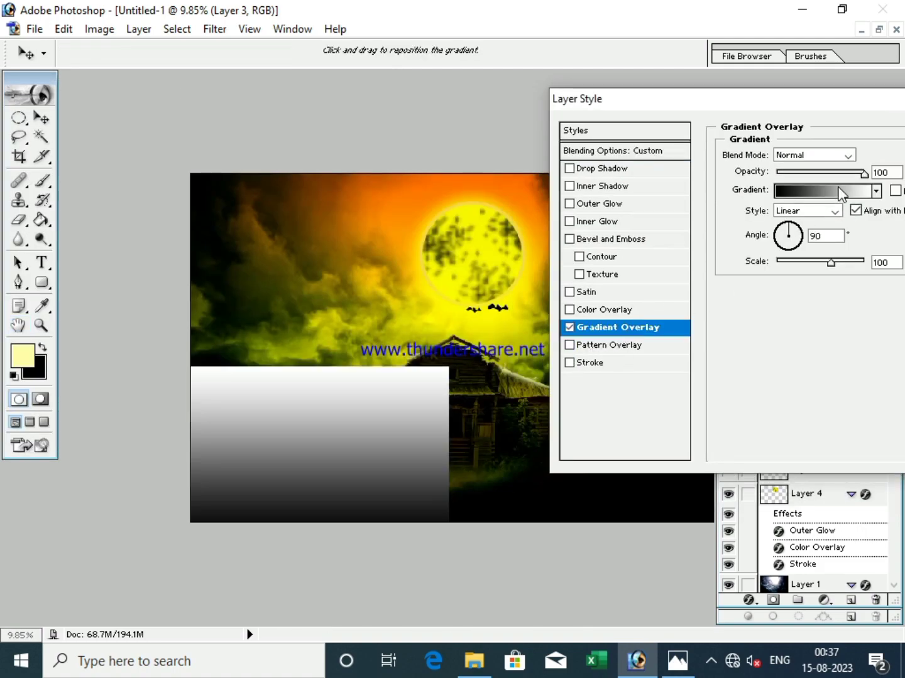
left_click_drag(815, 104, 730, 92)
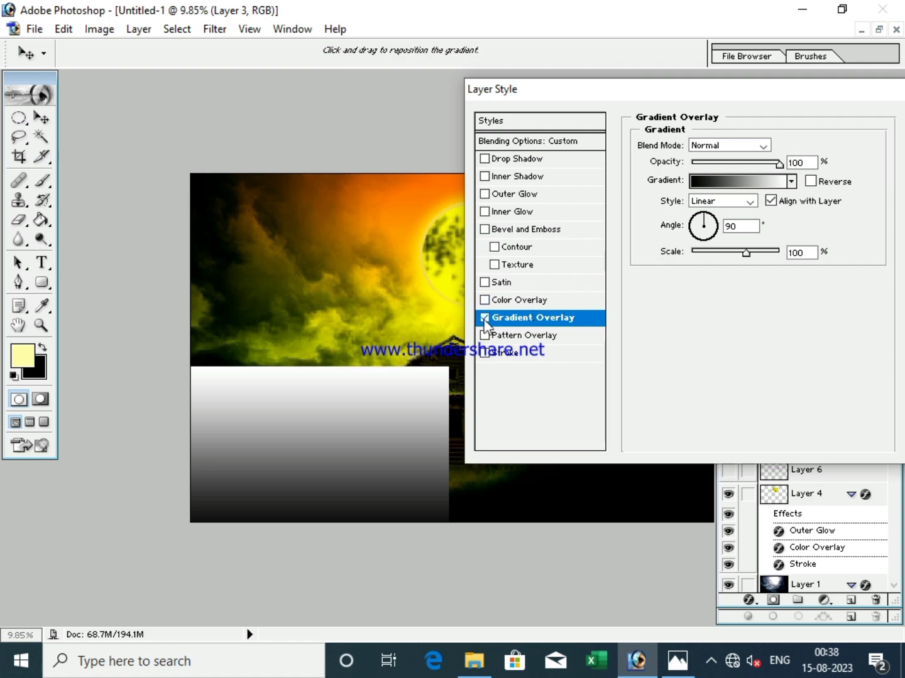
left_click(501, 302)
left_click(787, 145)
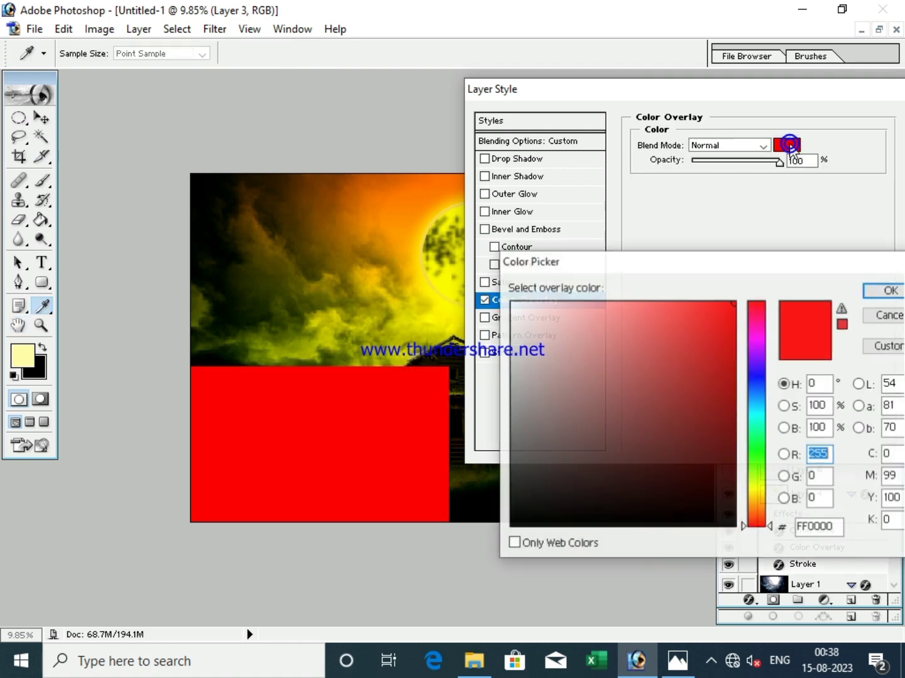
left_click(754, 498)
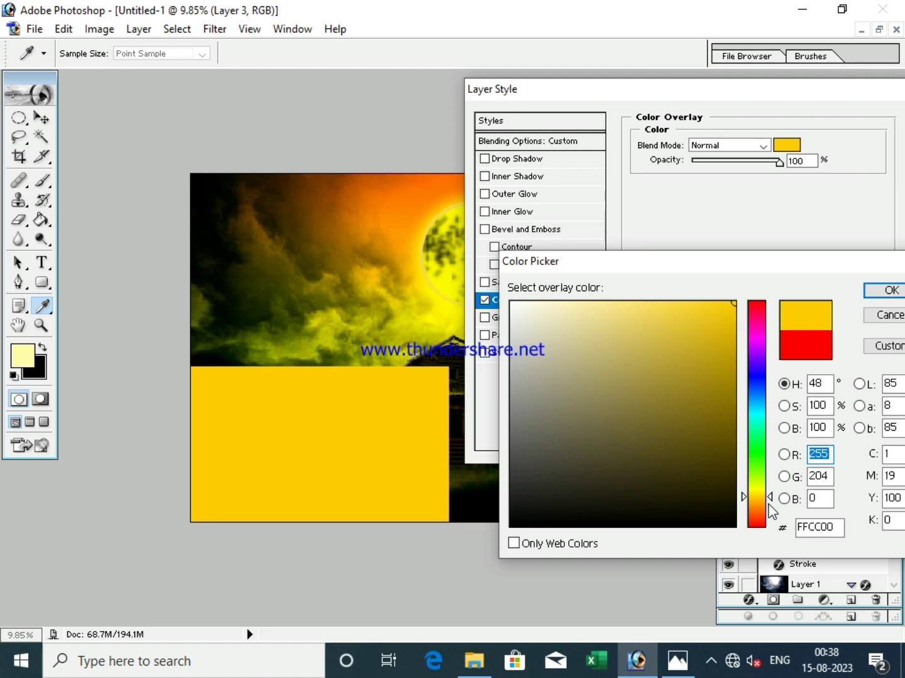
left_click(753, 485)
left_click(890, 290)
- Set the overlay to Multiply, refine its colour to yellow, and apply it at 75% opacity
left_click(725, 147)
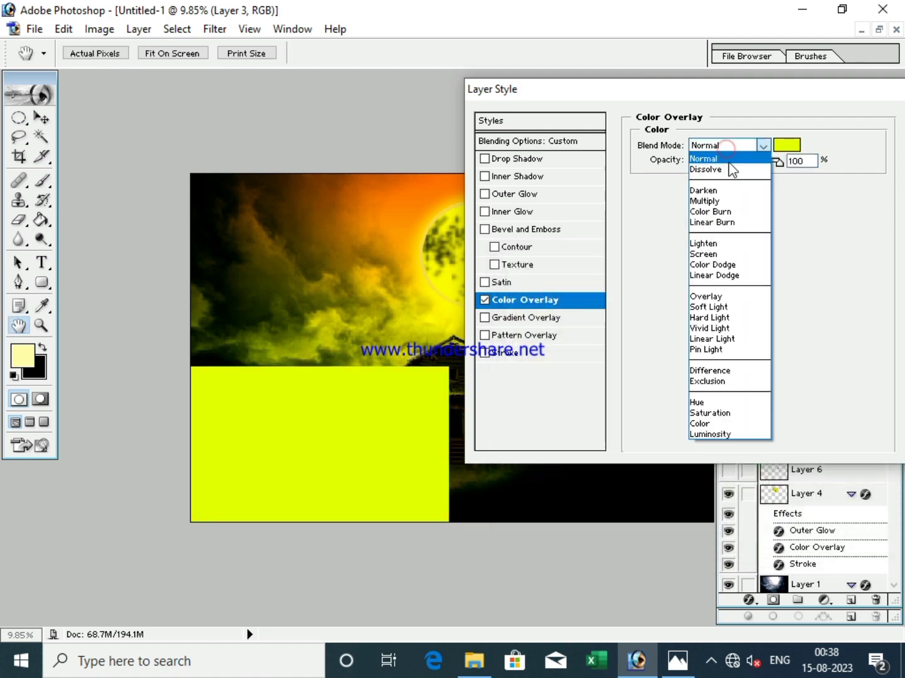
left_click(719, 200)
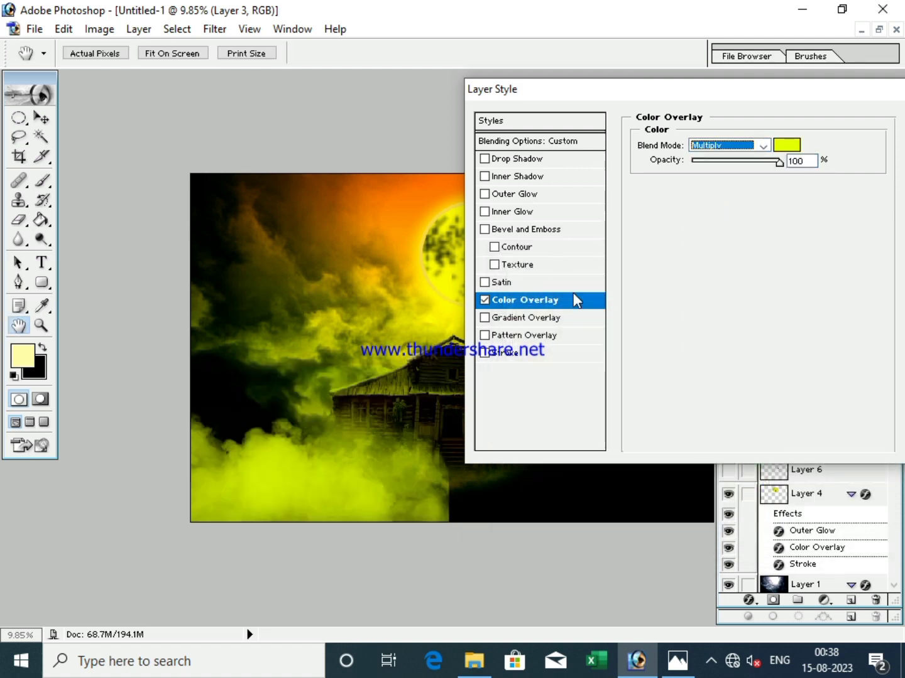
left_click(762, 144)
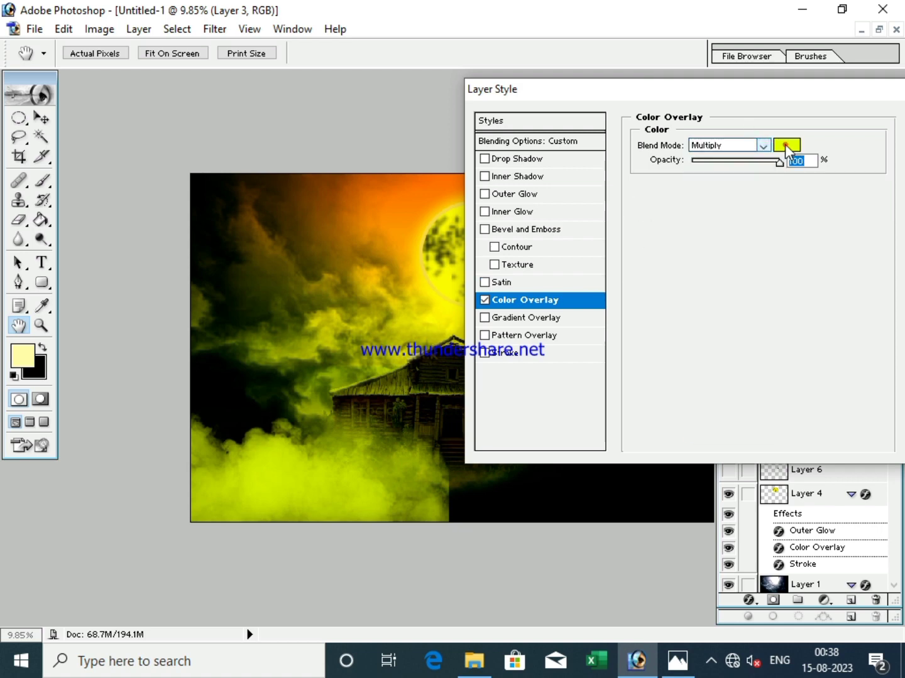
left_click(787, 145)
left_click_drag(750, 497, 758, 498)
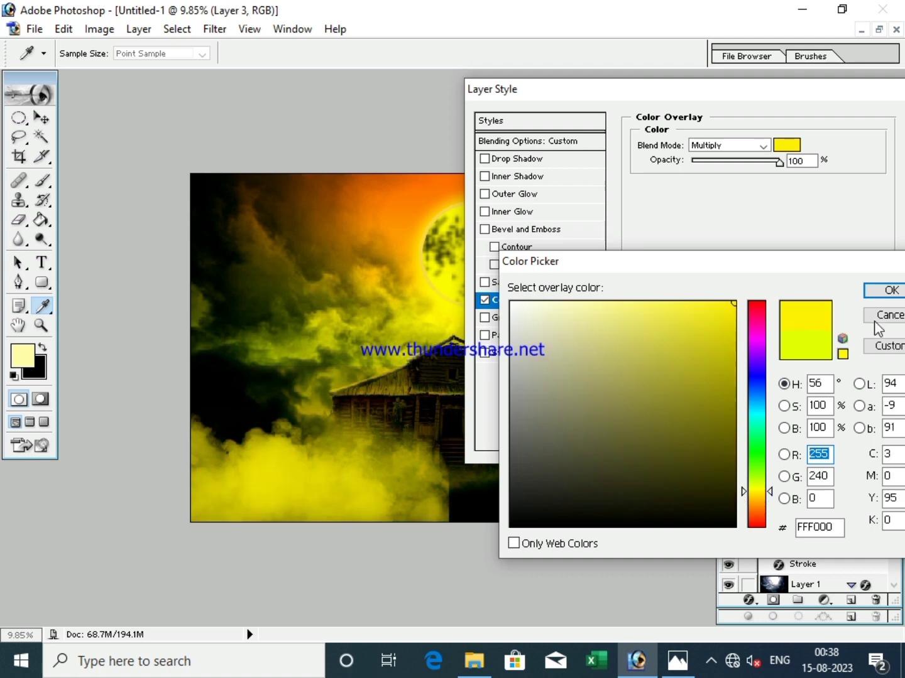
left_click(889, 290)
left_click_drag(779, 161, 760, 164)
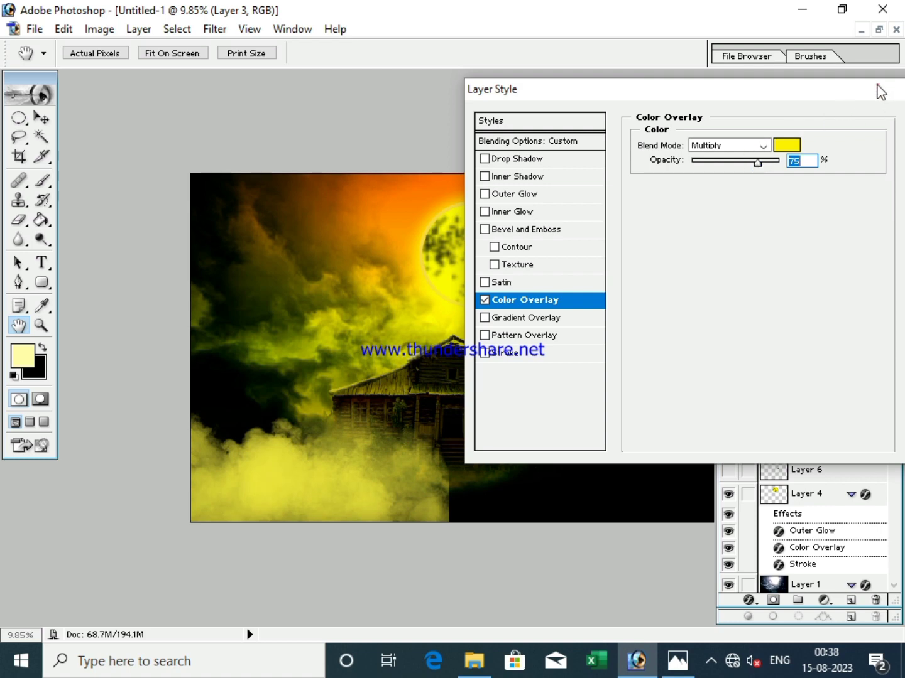
left_click(851, 130)
- Shrink the fog clouds to about 91% and nudge them lower
key("v")
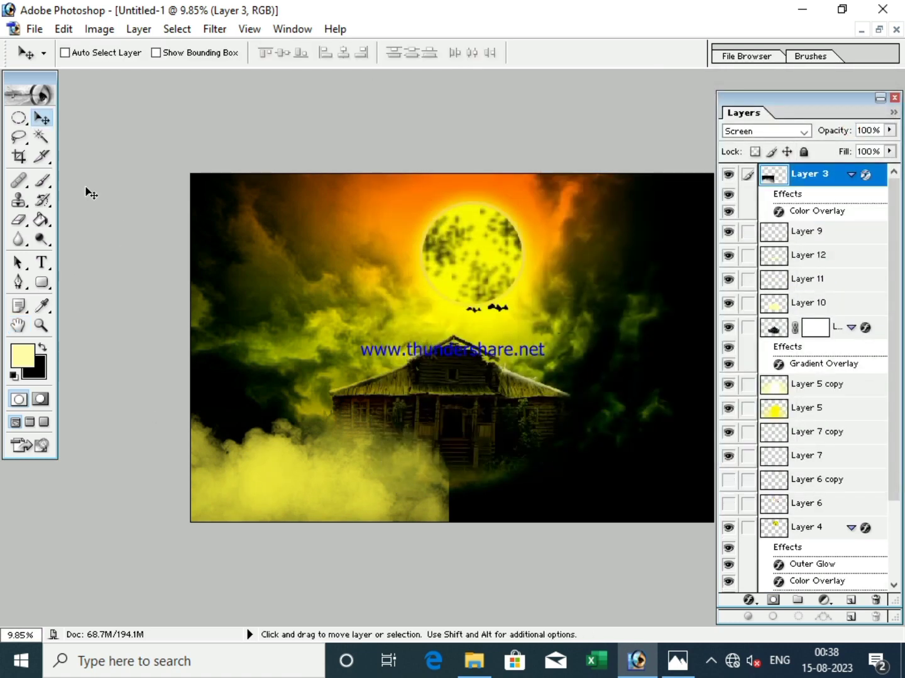
key("ctrl+t")
left_click_drag(448, 365, 407, 390)
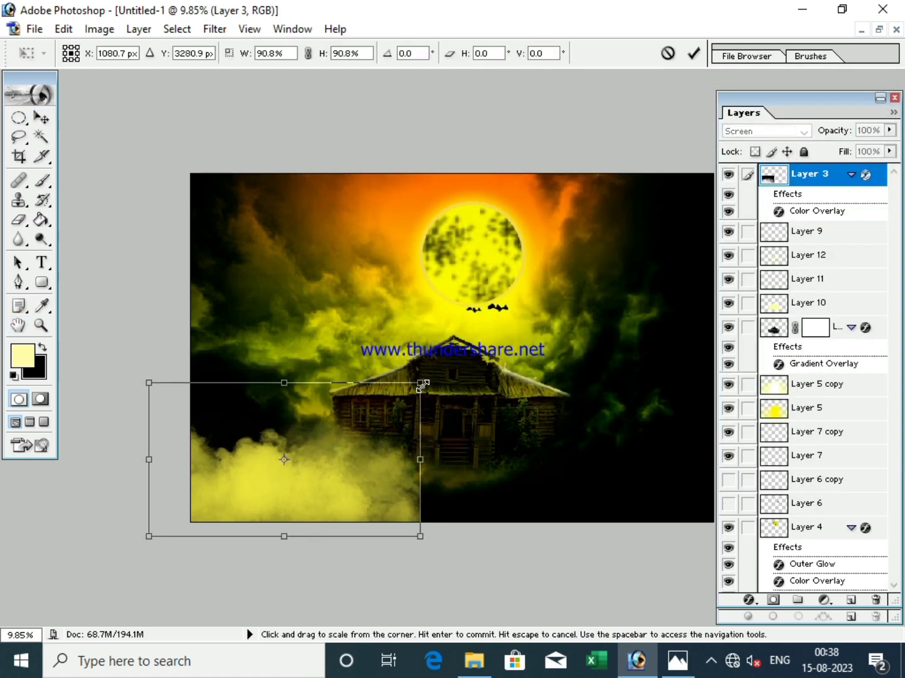
left_click_drag(360, 491, 367, 501)
key("Return")
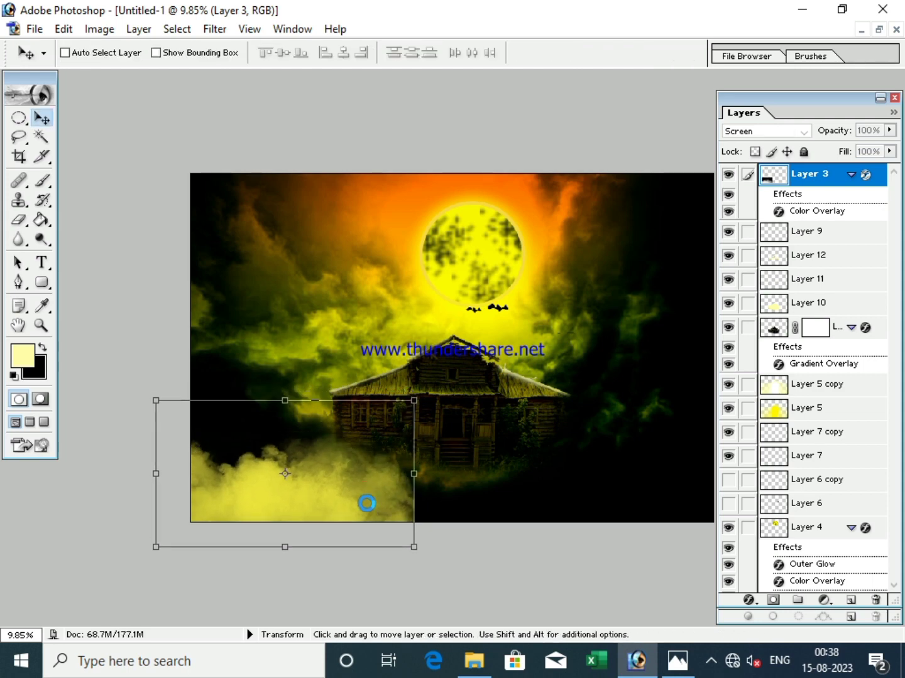
- Adjust the fog layer's Blend If sliders so brighter underlying areas show through
mouse_move(889, 130)
left_mouse_down()
mouse_move(857, 151)
mouse_move(890, 147)
left_mouse_up()
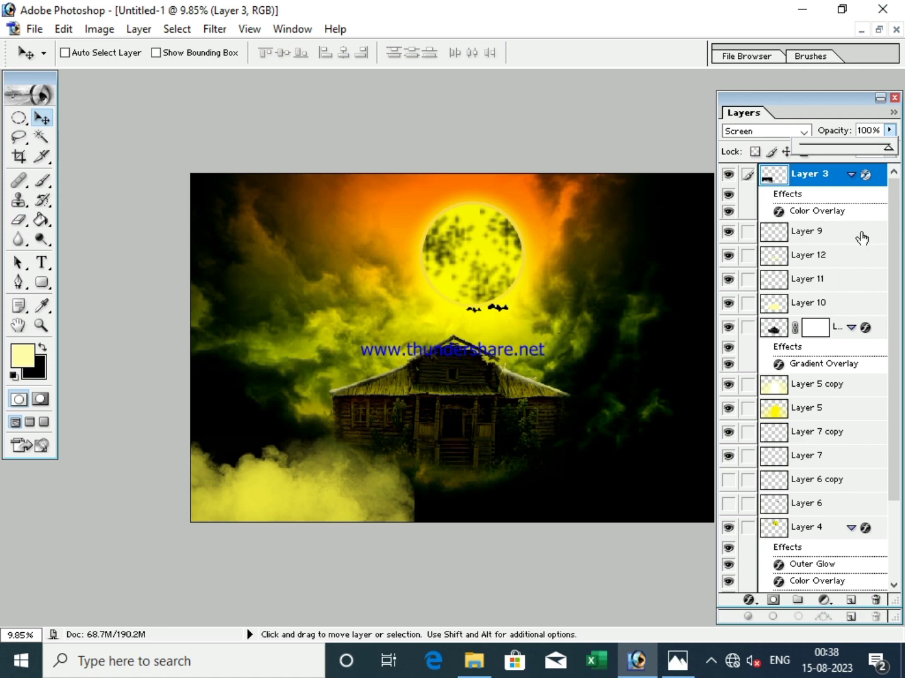
left_click(845, 184)
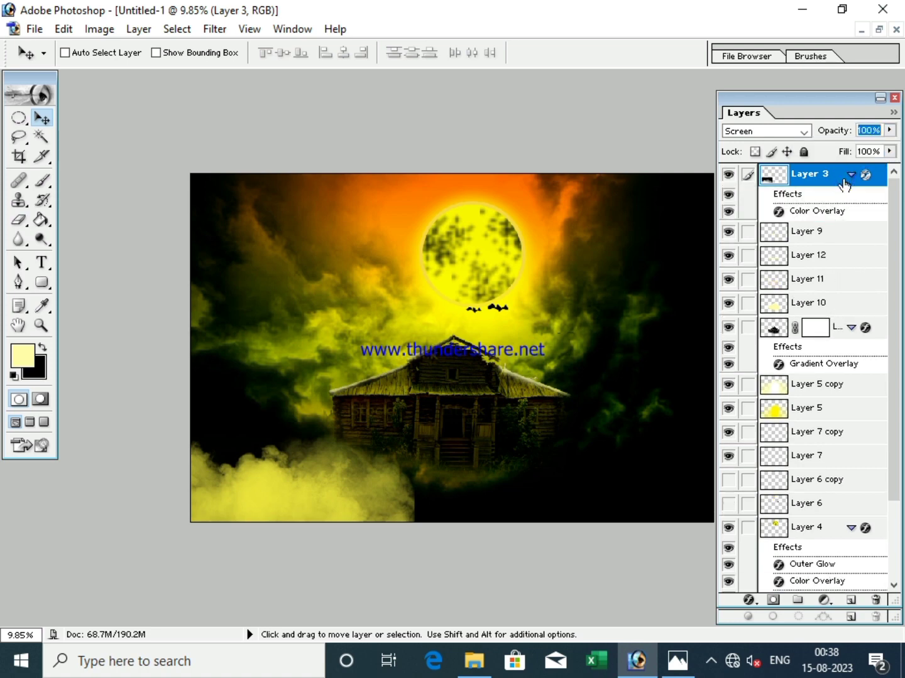
double_click(814, 171)
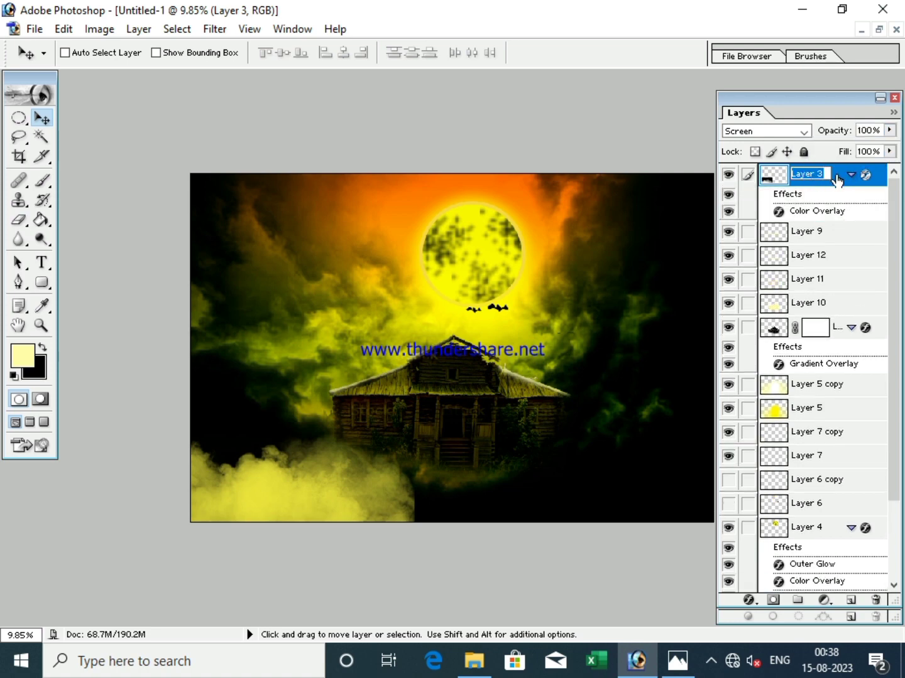
double_click(838, 178)
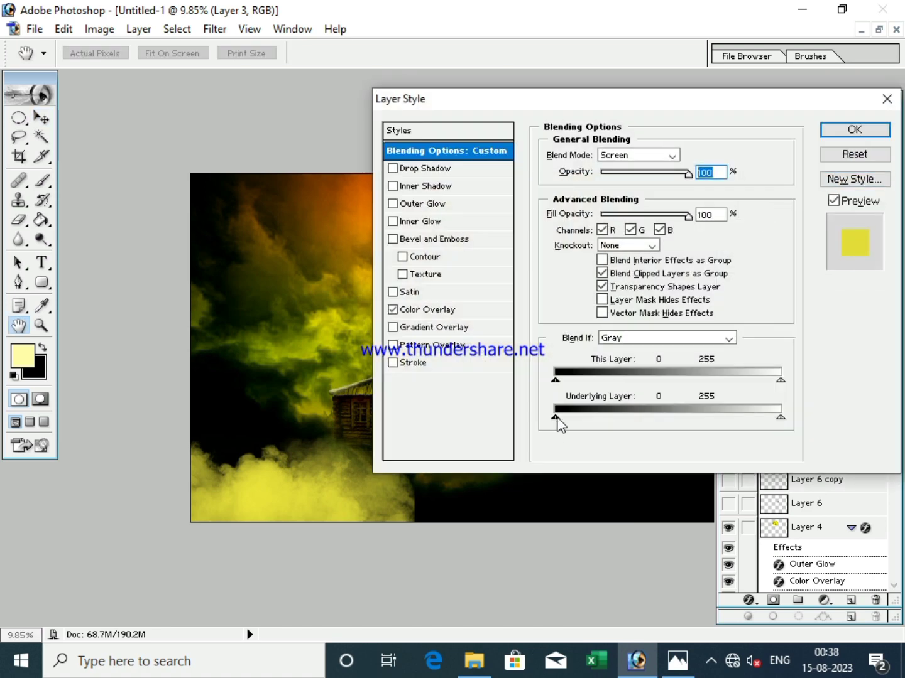
left_click_drag(557, 416, 552, 419)
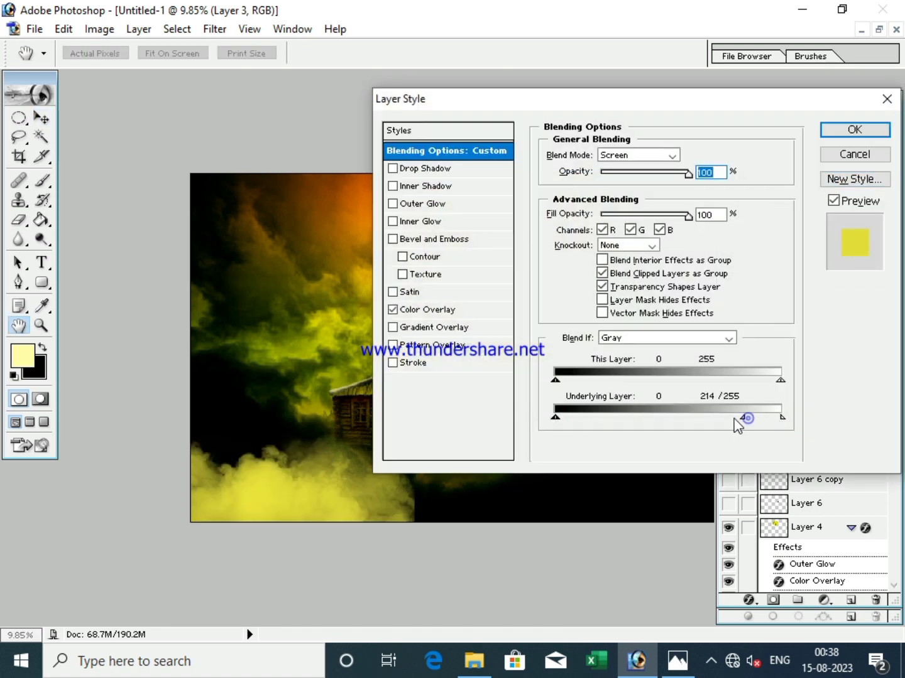
left_click_drag(734, 420, 720, 419)
left_click_drag(558, 419, 555, 419)
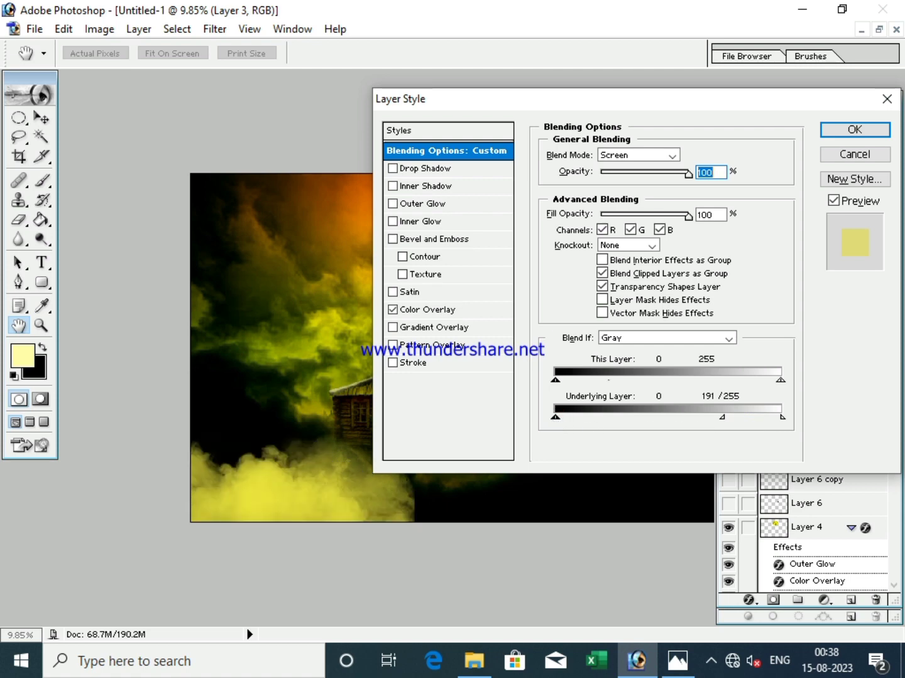
left_click(854, 130)
- Set the fog layer to 68% opacity and drag a copy of it toward the right
left_click(889, 130)
left_click_drag(888, 149, 862, 152)
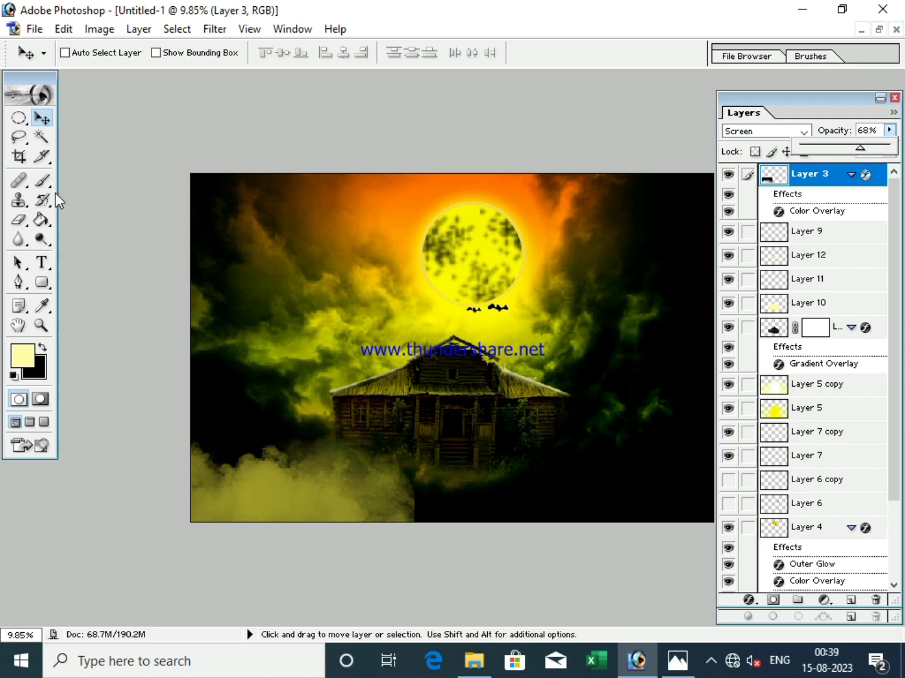
left_click(20, 220)
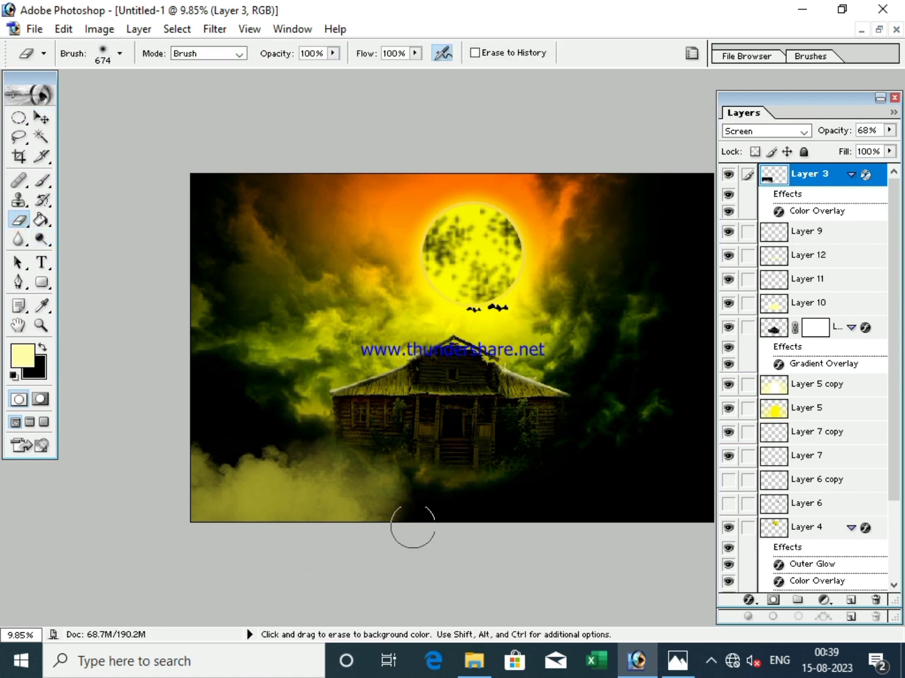
left_click(42, 117)
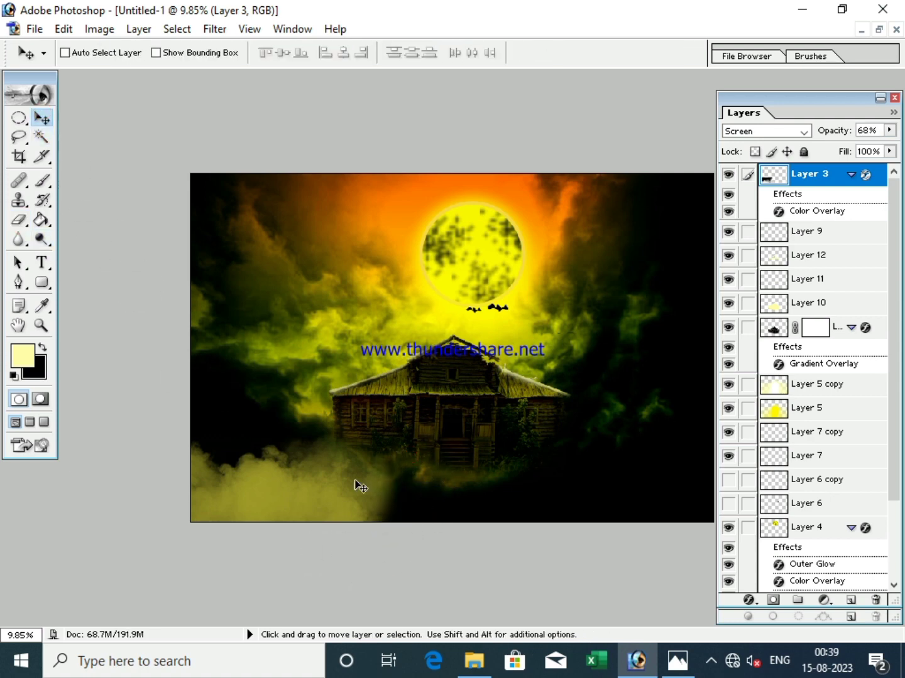
mouse_move(321, 490)
left_mouse_down()
mouse_move(521, 524)
mouse_move(655, 507)
mouse_move(618, 525)
left_mouse_up()
- Place another fog copy at the bottom right and adjust its position
scroll(617, 525, "up", 1)
scroll(548, 489, "down", 2)
scroll(566, 481, "down", 1)
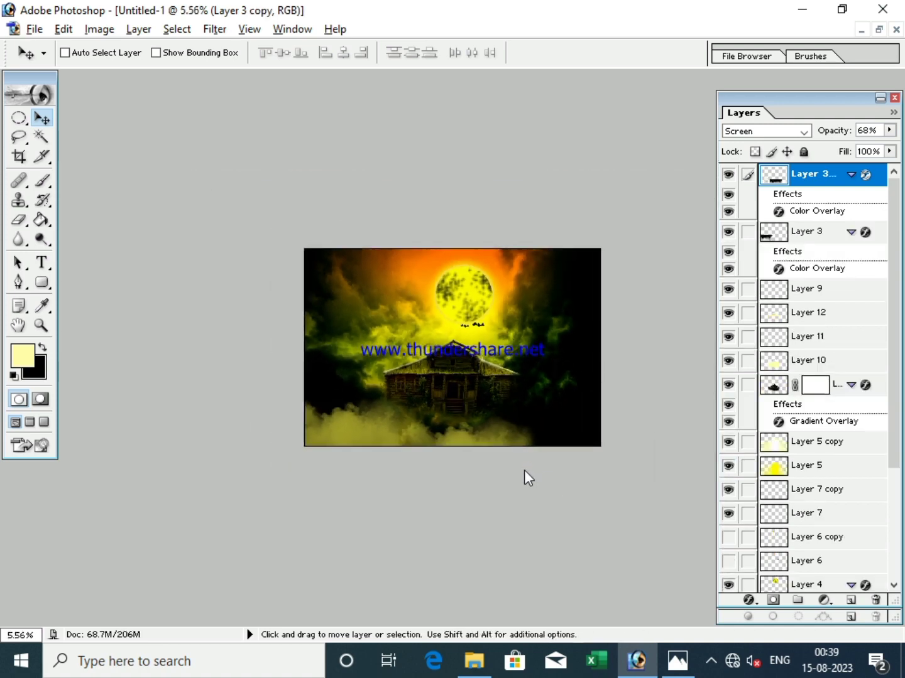
mouse_move(499, 435)
left_mouse_down()
mouse_move(607, 411)
mouse_move(576, 422)
left_mouse_up()
scroll(552, 424, "up", 2)
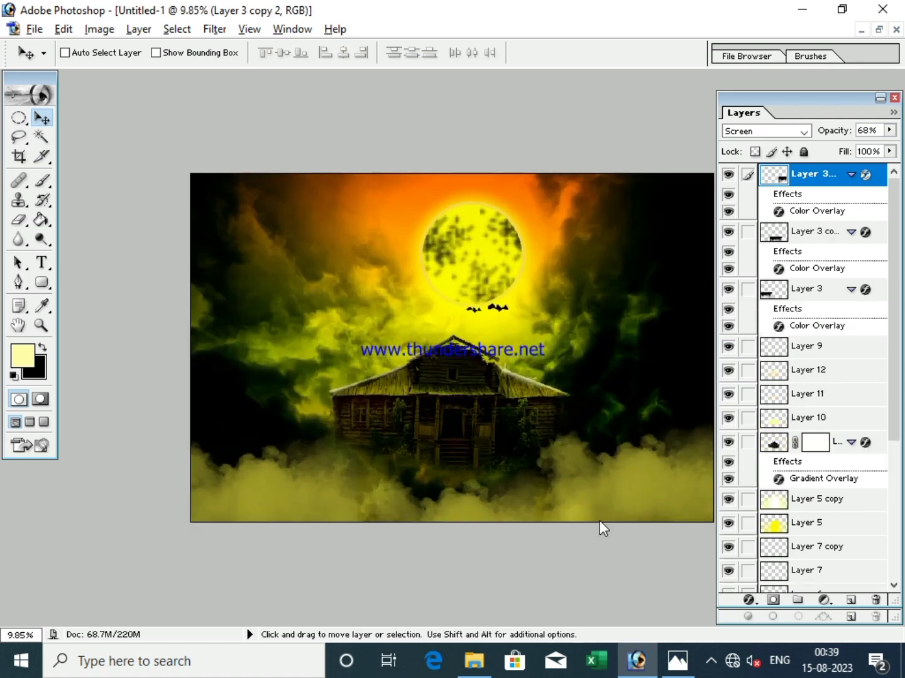
left_click_drag(598, 492, 578, 478)
scroll(578, 479, "down", 1)
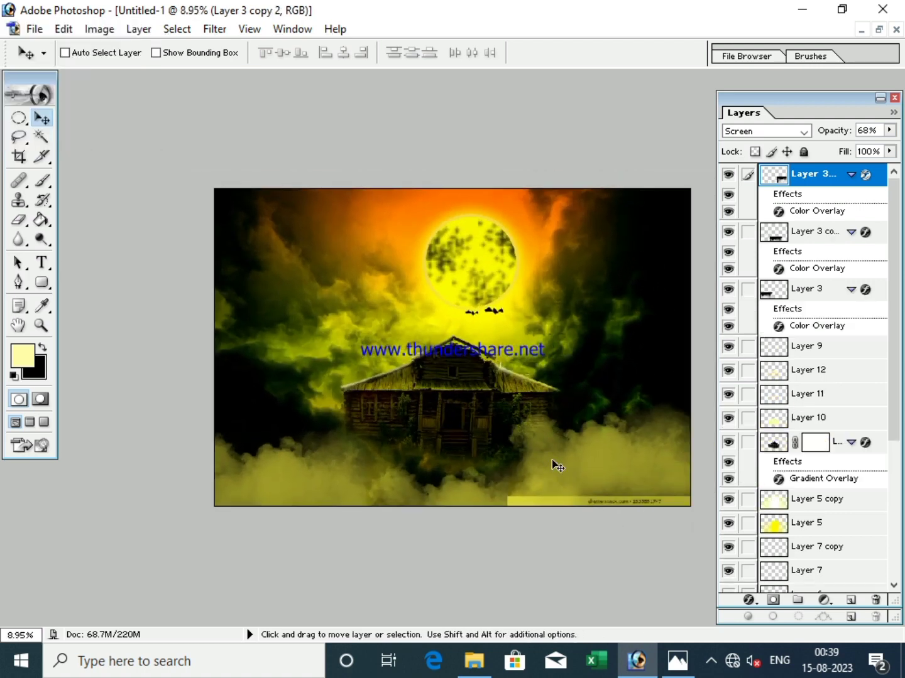
- Enlarge the right fog copy to about 114% and lower its opacity
key("ctrl+t")
left_click_drag(504, 508, 478, 531)
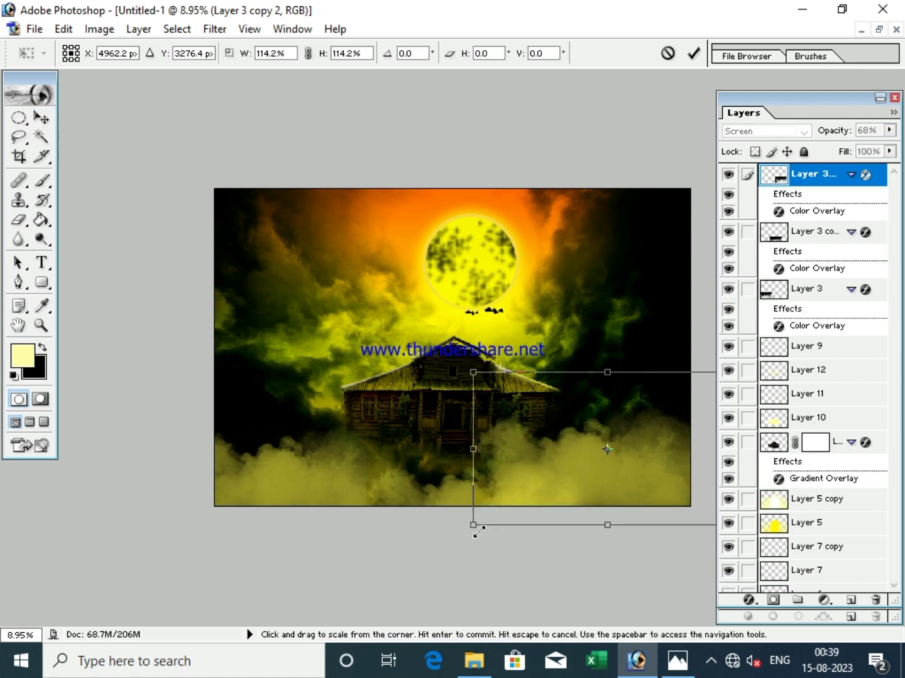
key("Return")
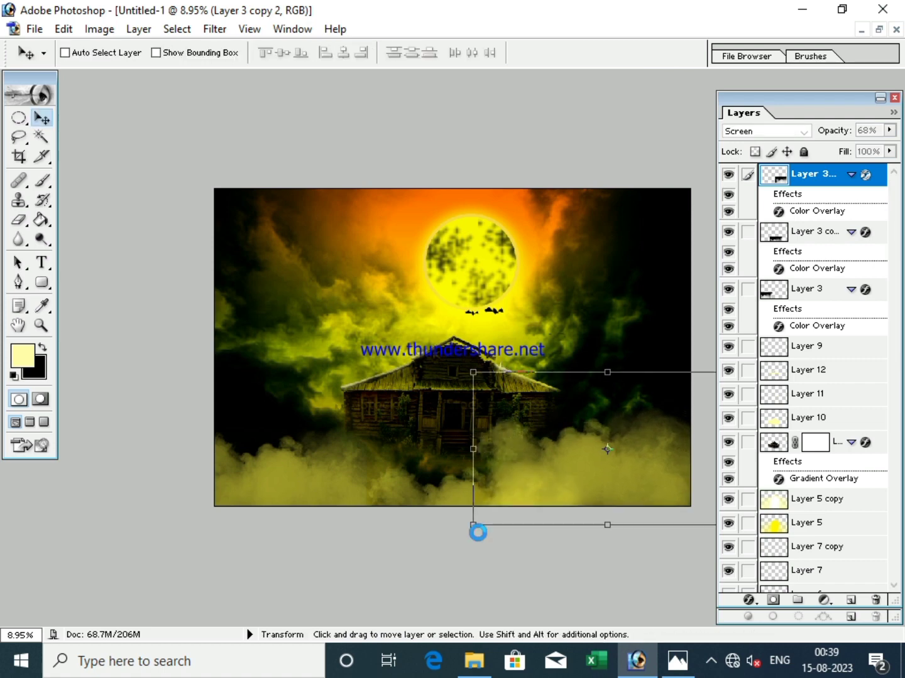
scroll(580, 525, "down", 3)
scroll(636, 540, "up", 1)
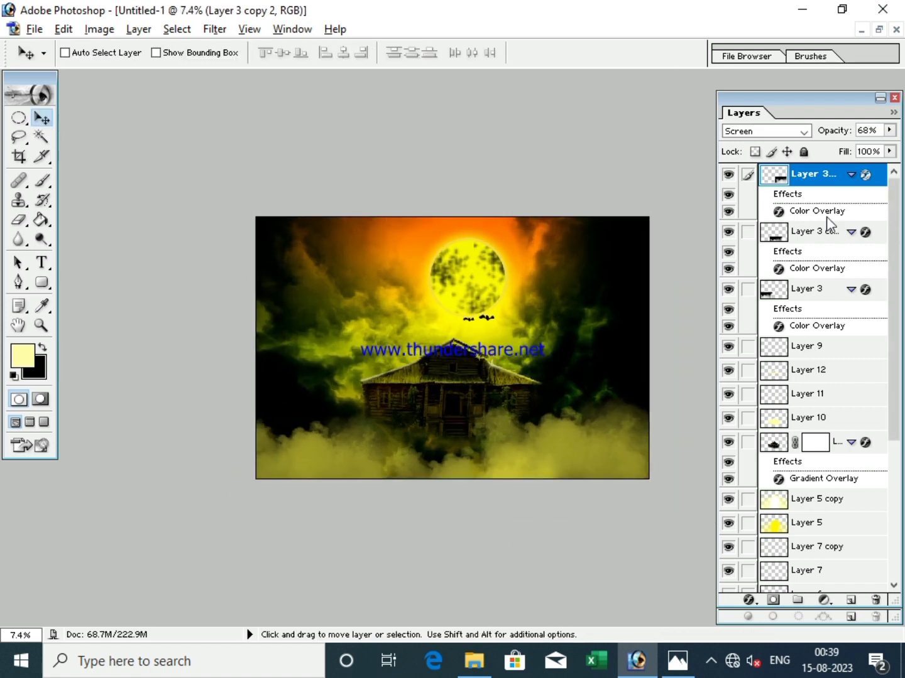
left_click(888, 130)
left_click_drag(860, 150, 852, 150)
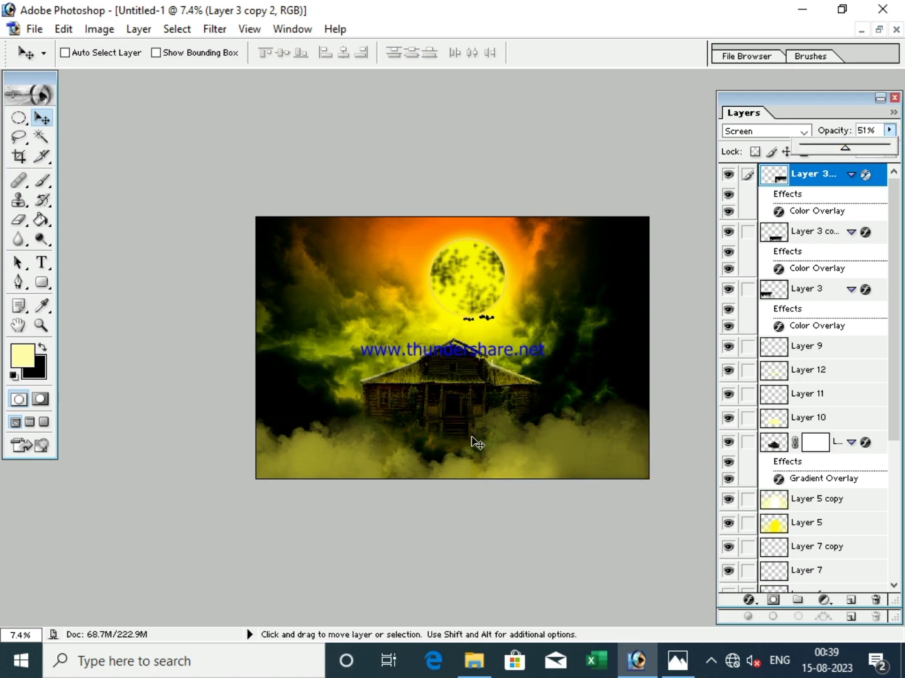
- Lower the original fog Layer 3 to 43% opacity
left_click(307, 455, "ctrl")
left_click(891, 132)
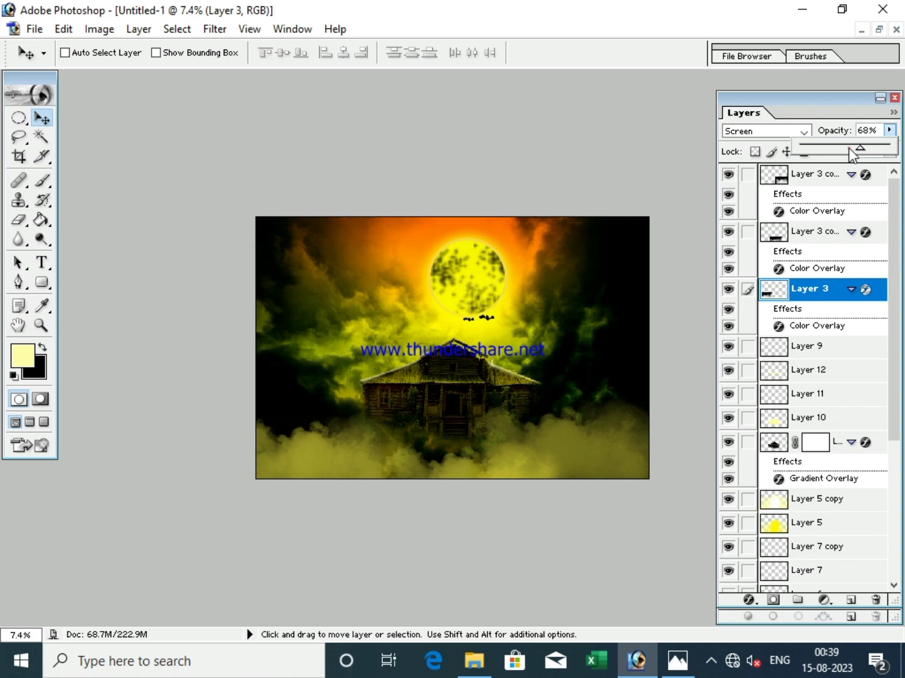
mouse_move(852, 155)
left_mouse_down()
mouse_move(860, 155)
mouse_move(838, 148)
left_mouse_up()
- Zoom and pan across the finished image to review the fog
scroll(597, 440, "down", 1)
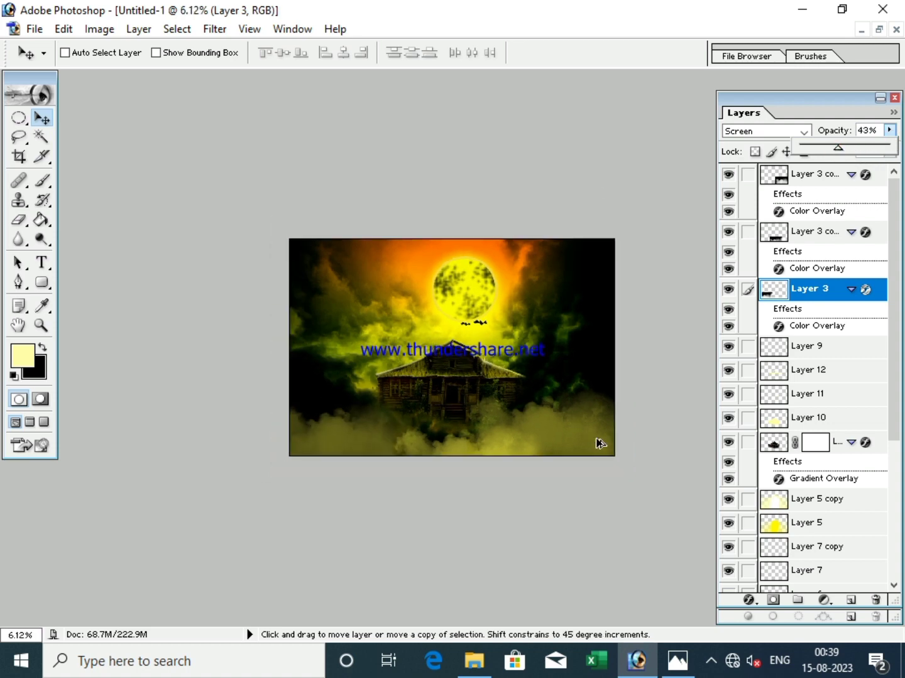
scroll(597, 440, "up", 2)
scroll(597, 441, "up", 1)
scroll(263, 539, "up", 1)
scroll(263, 538, "down", 2)
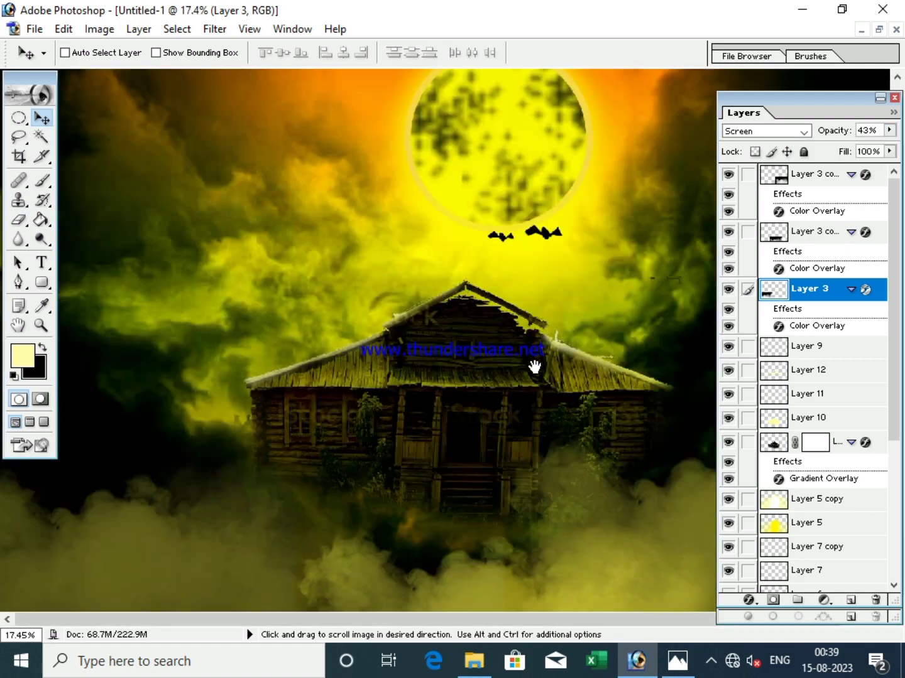
left_click_drag(563, 435, 248, 456)
scroll(437, 475, "down", 1)
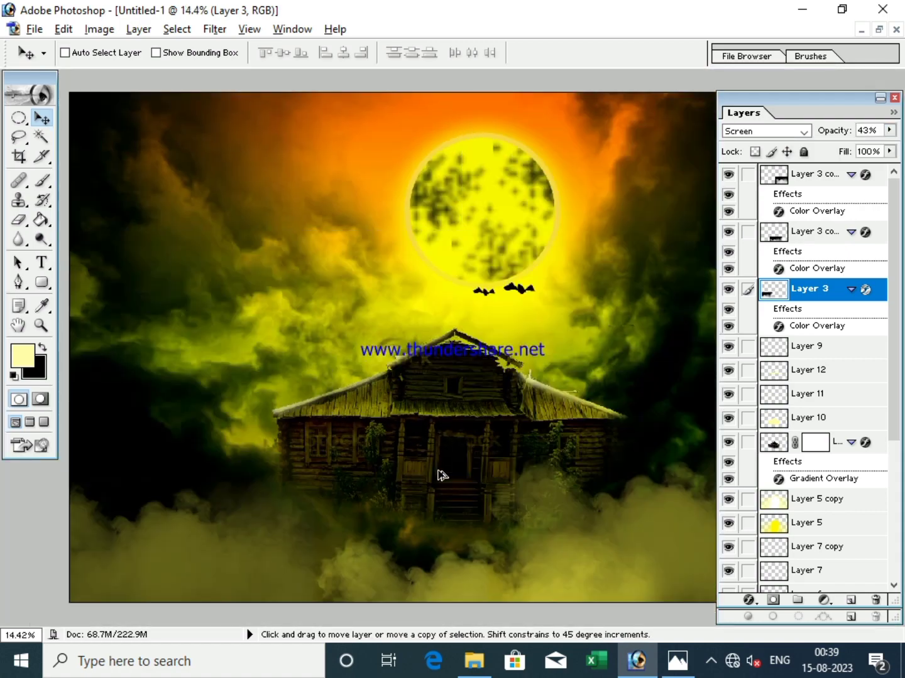
scroll(477, 493, "up", 1)
scroll(483, 498, "down", 1)
scroll(497, 500, "down", 1)
scroll(501, 500, "up", 1)
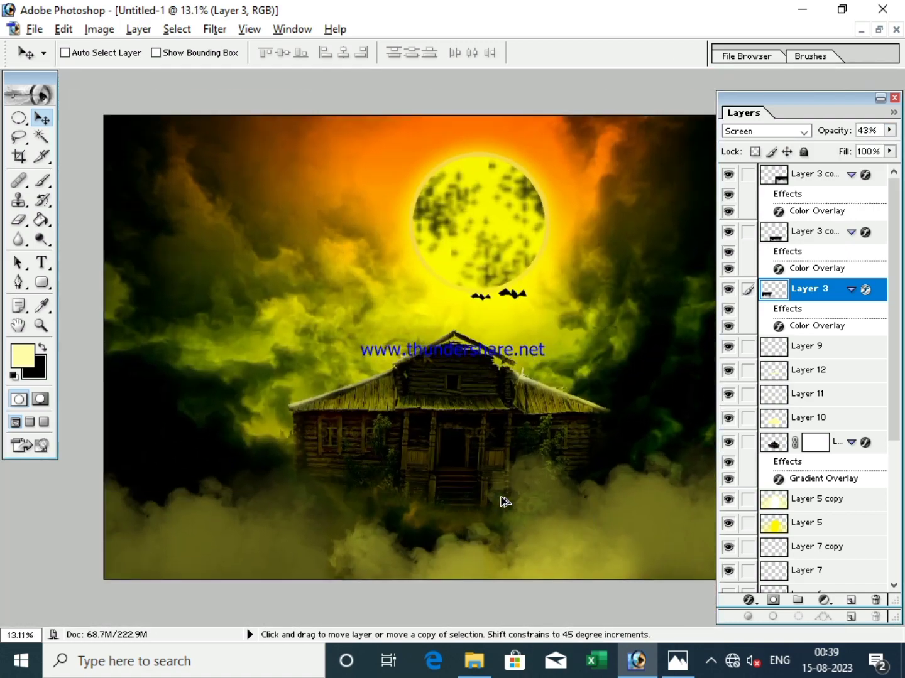
scroll(552, 478, "up", 1)
scroll(558, 477, "down", 2)
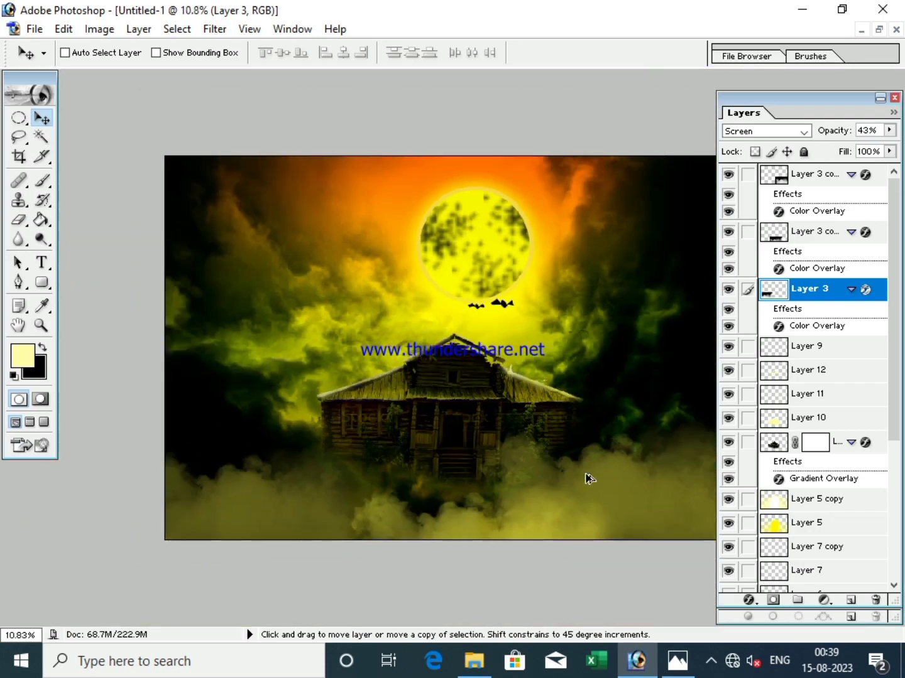